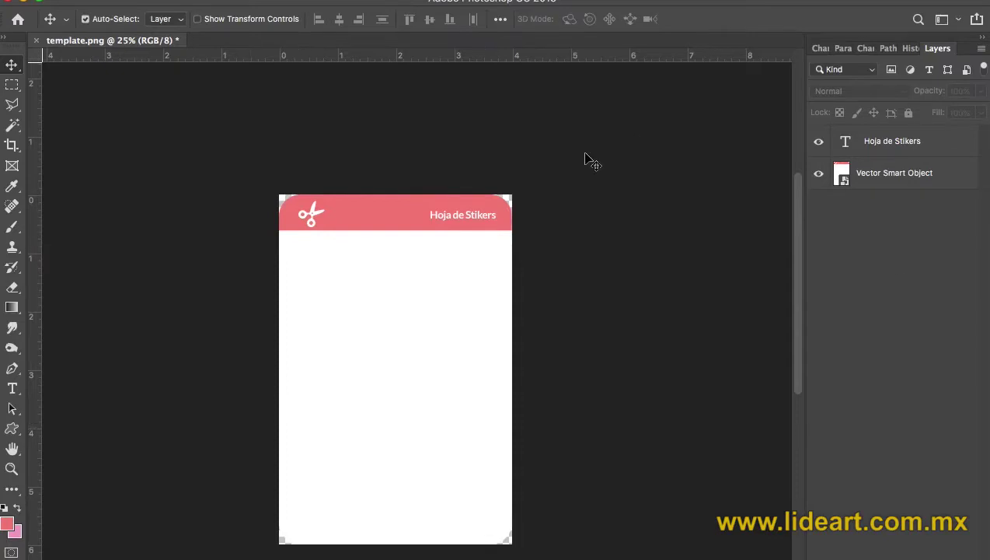
Open the "Hoja de Stikers" header title for text editing and leave it without rewording it
{"action": "left_click", "coordinate": [340, 259]}
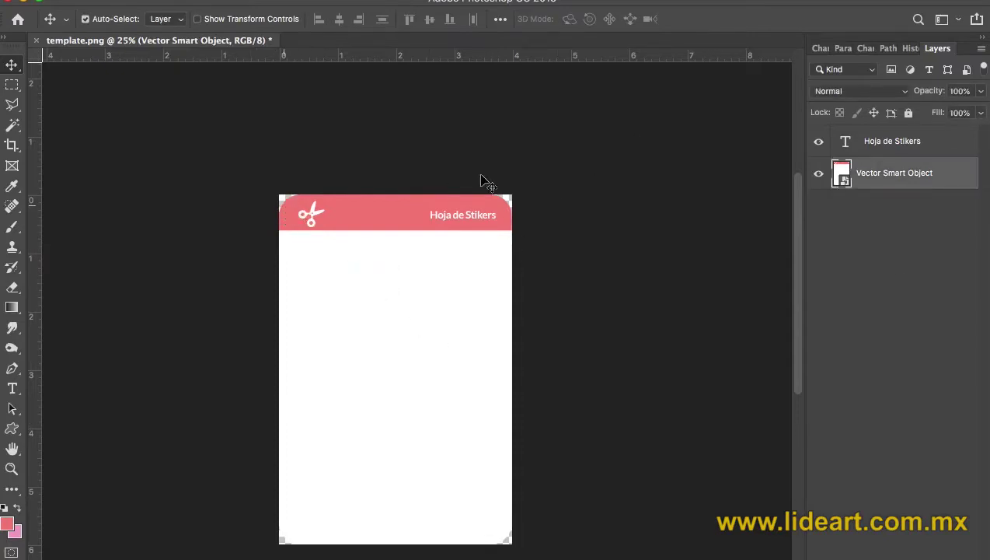
{"action": "left_click", "coordinate": [447, 220]}
{"action": "double_click", "coordinate": [449, 220]}
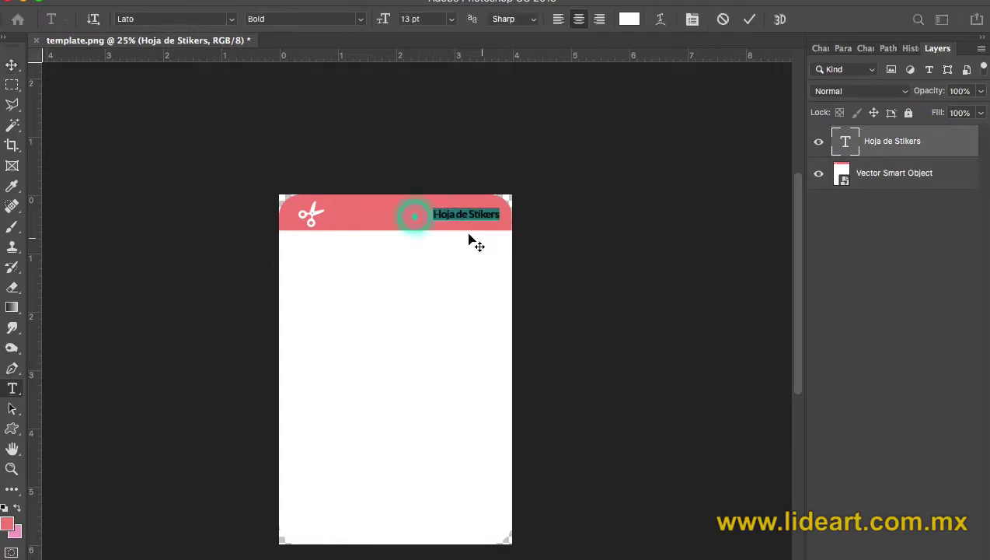
{"action": "left_click", "coordinate": [13, 65]}
{"action": "left_click", "coordinate": [185, 146]}
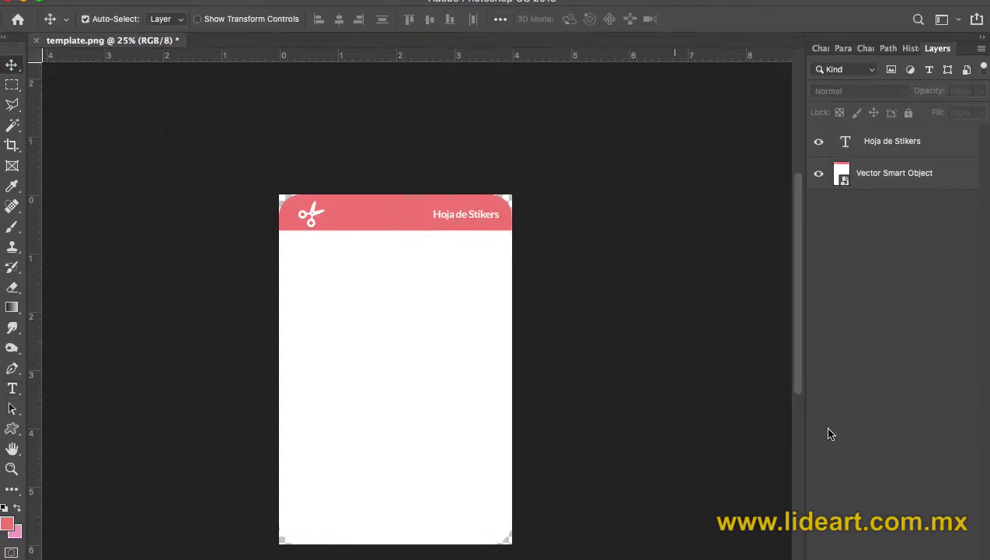
Open all six Kawaii PNG images from the "Sweet Shop Design - Kawaii Halloween" folder in Descargas
{"action": "key", "text": "super+o"}
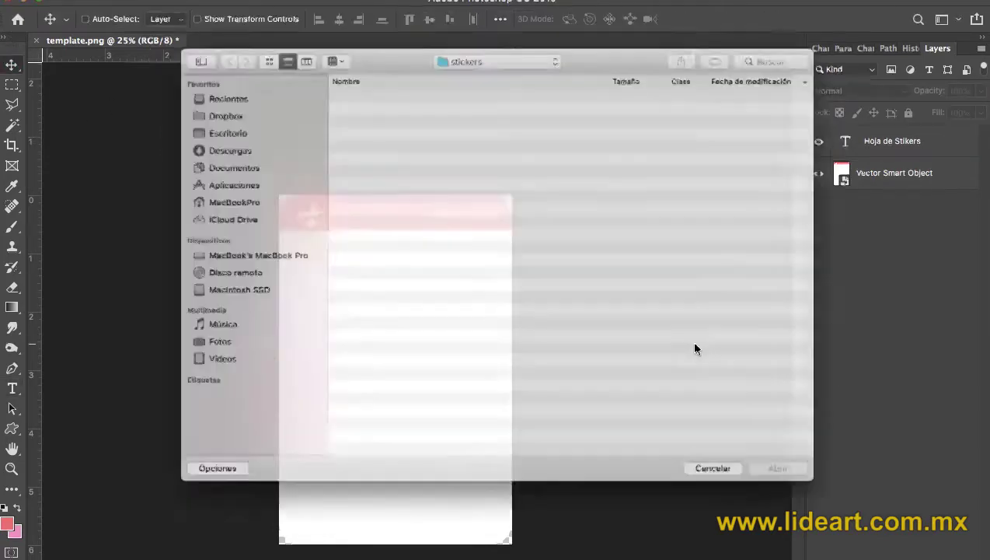
{"action": "left_click", "coordinate": [202, 131]}
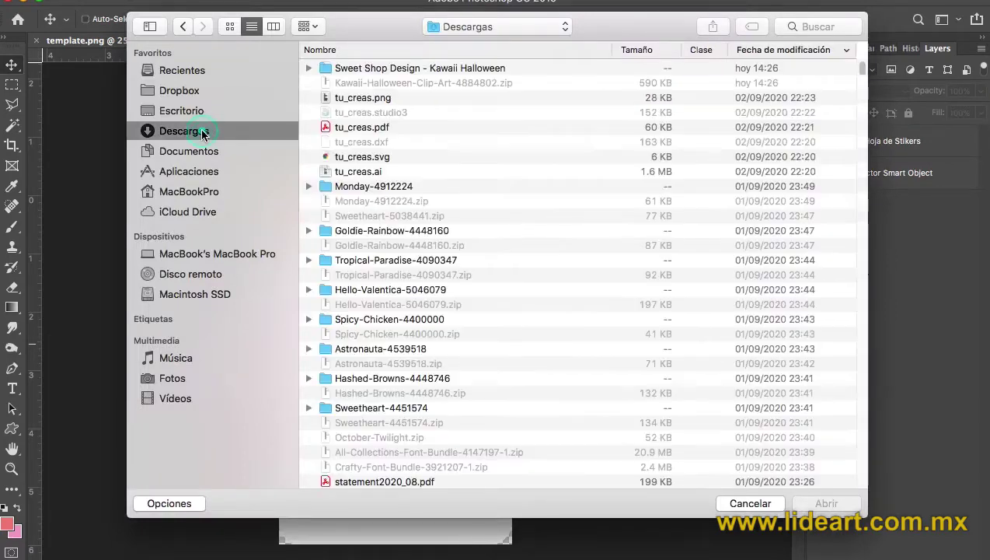
{"action": "double_click", "coordinate": [397, 69]}
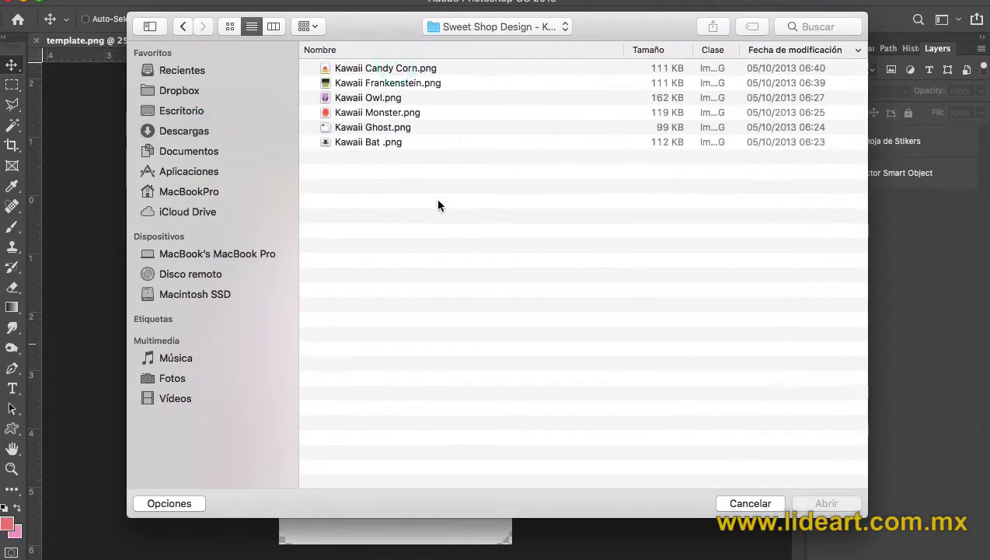
{"action": "key", "text": "super+a"}
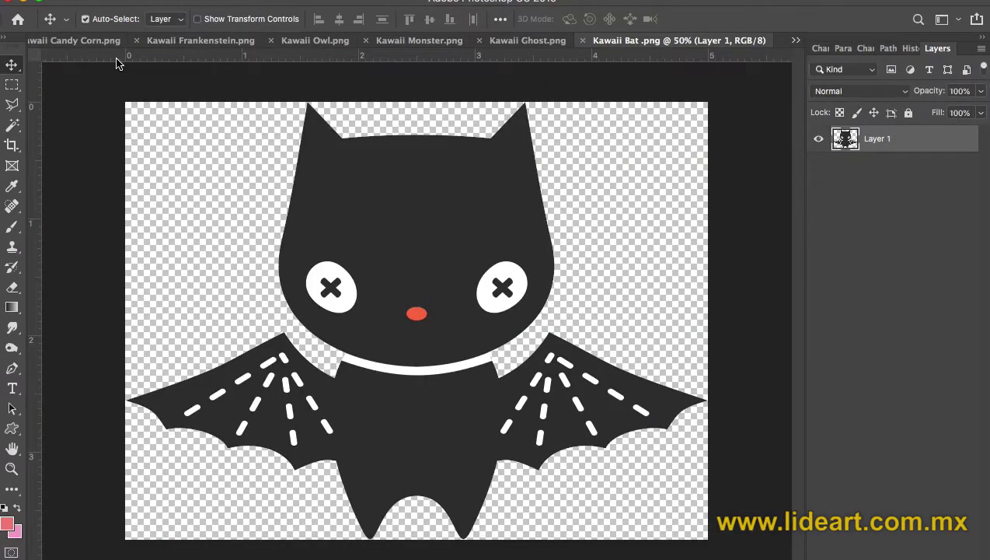
Copy the candy corn artwork from Kawaii Candy Corn.png into template.png
{"action": "left_click", "coordinate": [796, 41]}
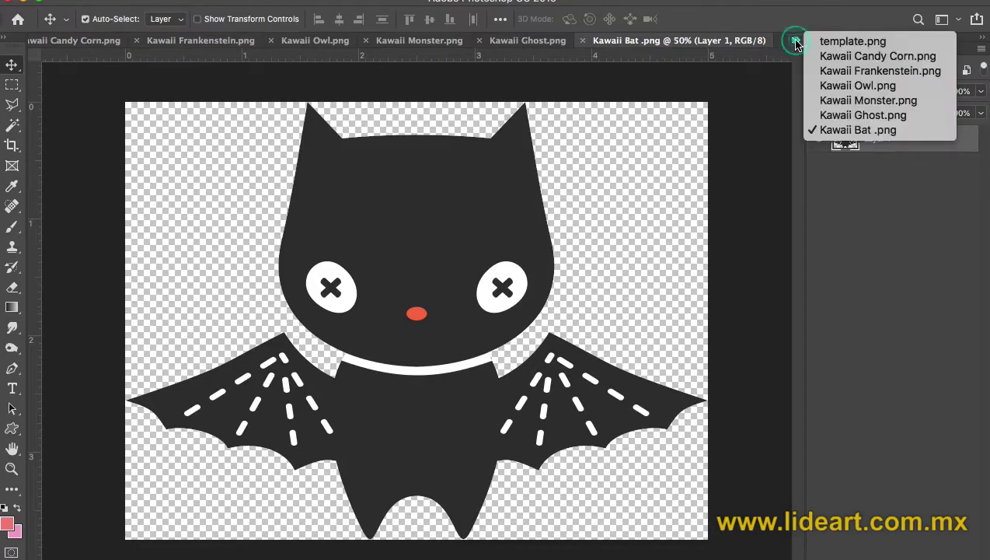
{"action": "left_click", "coordinate": [849, 42]}
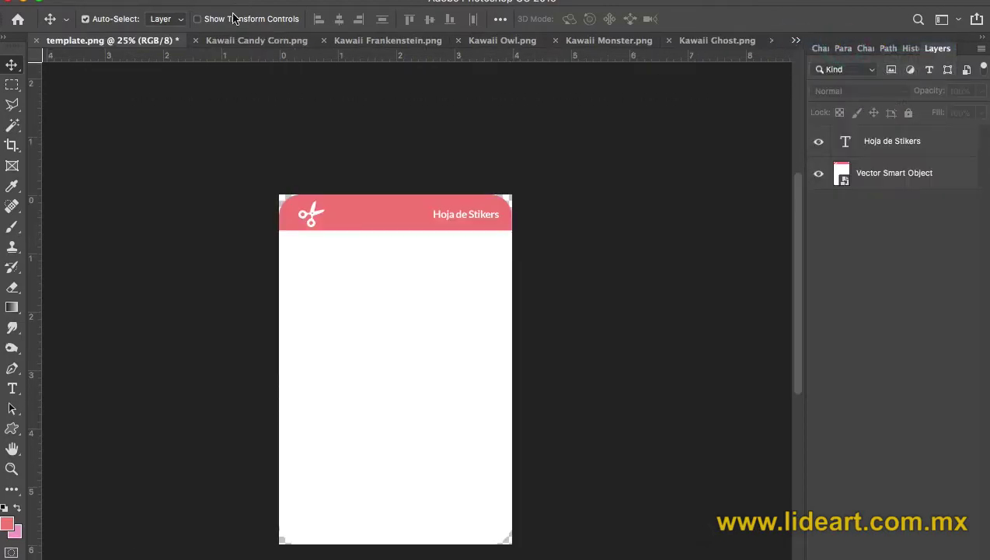
{"action": "left_click", "coordinate": [246, 40]}
{"action": "left_click_drag", "start_coordinate": [418, 156], "coordinate": [303, 245]}
{"action": "left_click_drag", "start_coordinate": [335, 277], "coordinate": [380, 361]}
Scale the candy corn down to sticker size and place it in the upper-left area of the sheet below the header
{"action": "key", "text": "ctrl+t"}
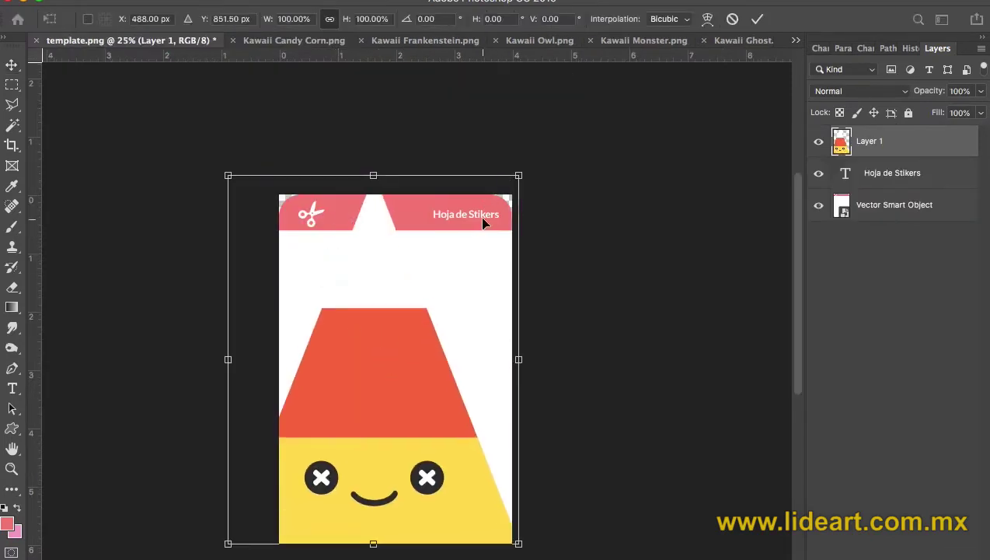
{"action": "left_click_drag", "start_coordinate": [520, 177], "coordinate": [360, 375]}
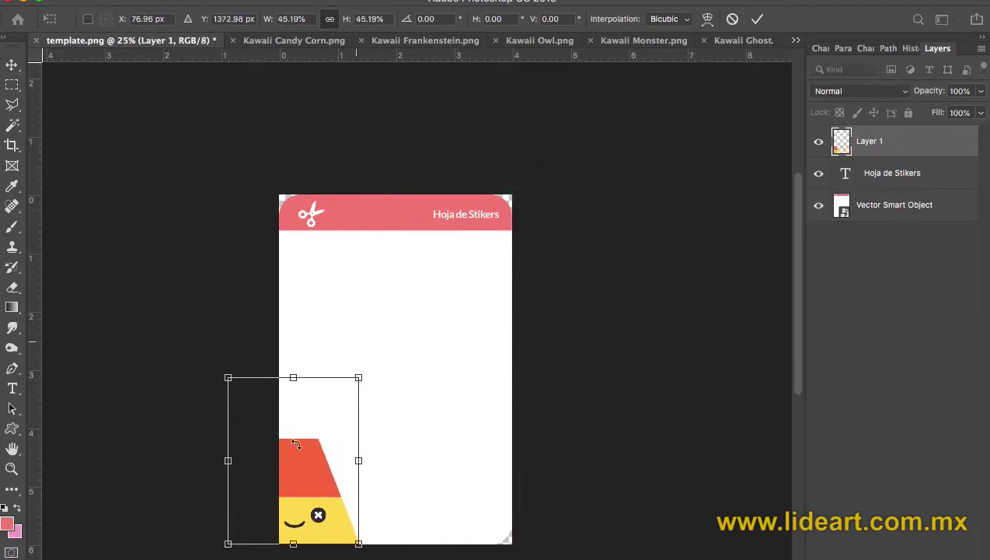
{"action": "left_click_drag", "start_coordinate": [294, 443], "coordinate": [349, 332]}
{"action": "left_click_drag", "start_coordinate": [284, 423], "coordinate": [353, 338]}
{"action": "key", "text": "Return"}
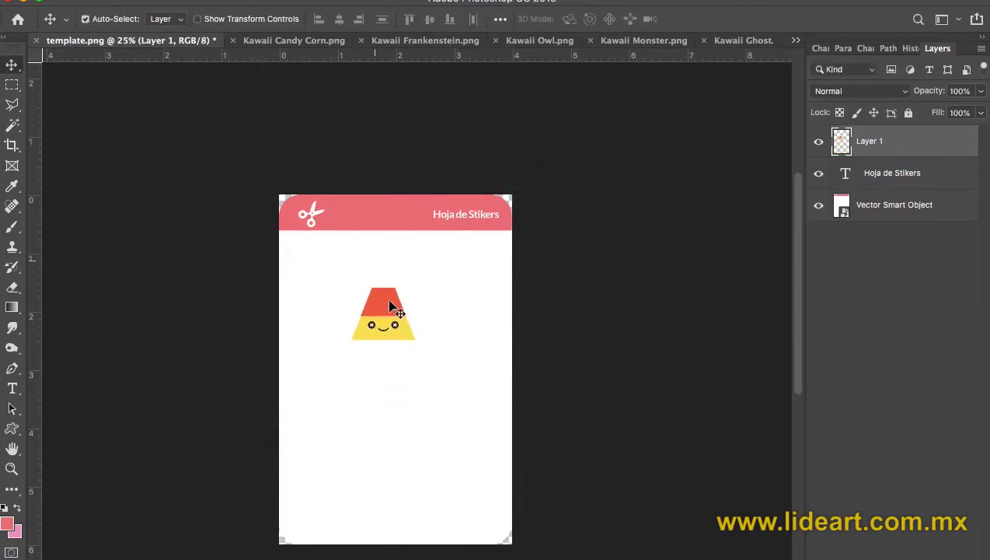
{"action": "left_click_drag", "start_coordinate": [393, 307], "coordinate": [342, 292]}
Close Kawaii Candy Corn.png and copy the Frankenstein artwork into the sticker sheet template
{"action": "left_click", "coordinate": [316, 40]}
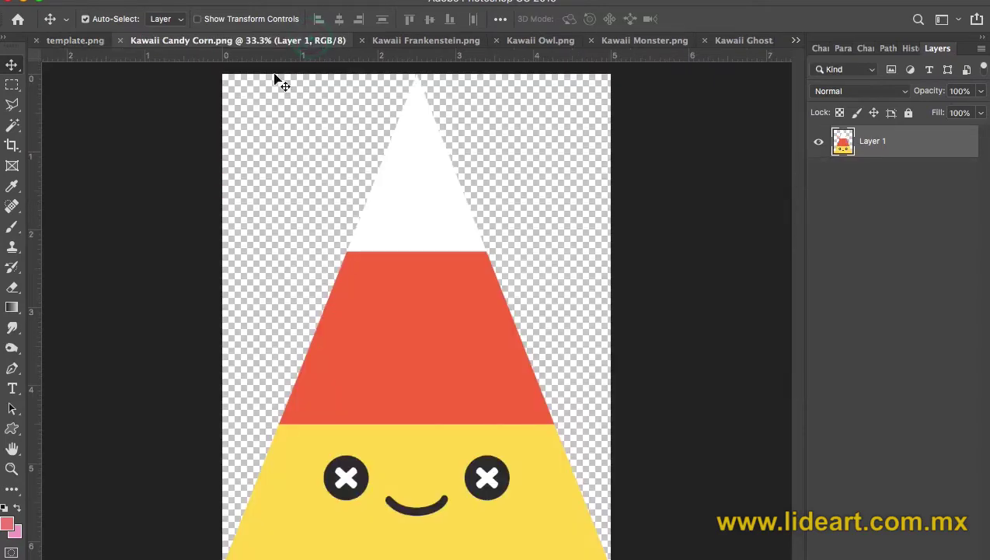
{"action": "left_click", "coordinate": [121, 40]}
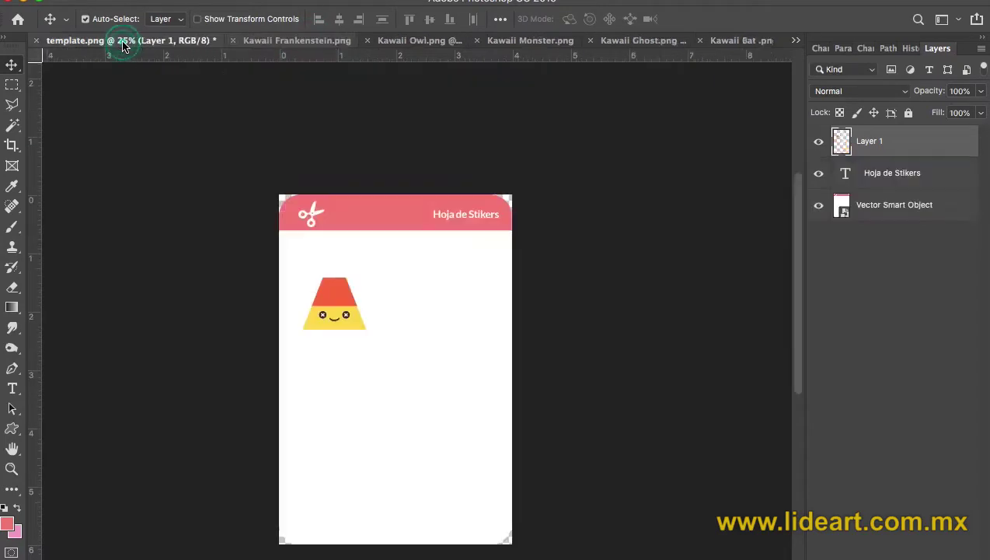
{"action": "left_click", "coordinate": [292, 42]}
{"action": "left_click_drag", "start_coordinate": [365, 216], "coordinate": [85, 43]}
{"action": "left_click_drag", "start_coordinate": [414, 318], "coordinate": [416, 319]}
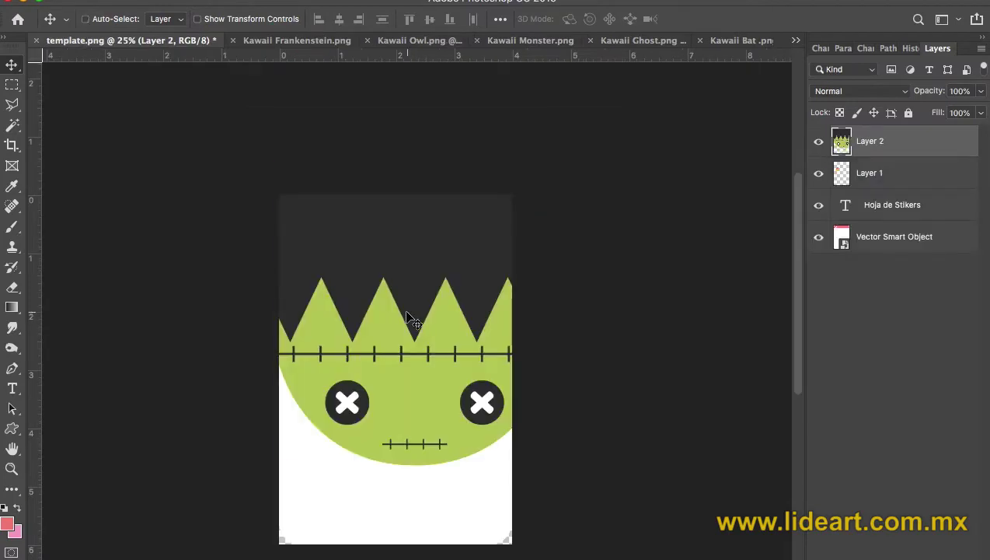
Scale Frankenstein to about 28% and position it beside the candy corn, to its right
{"action": "key", "text": "ctrl+t"}
{"action": "left_click_drag", "start_coordinate": [558, 160], "coordinate": [388, 339]}
{"action": "left_click_drag", "start_coordinate": [332, 381], "coordinate": [424, 293]}
{"action": "left_click_drag", "start_coordinate": [376, 366], "coordinate": [402, 334]}
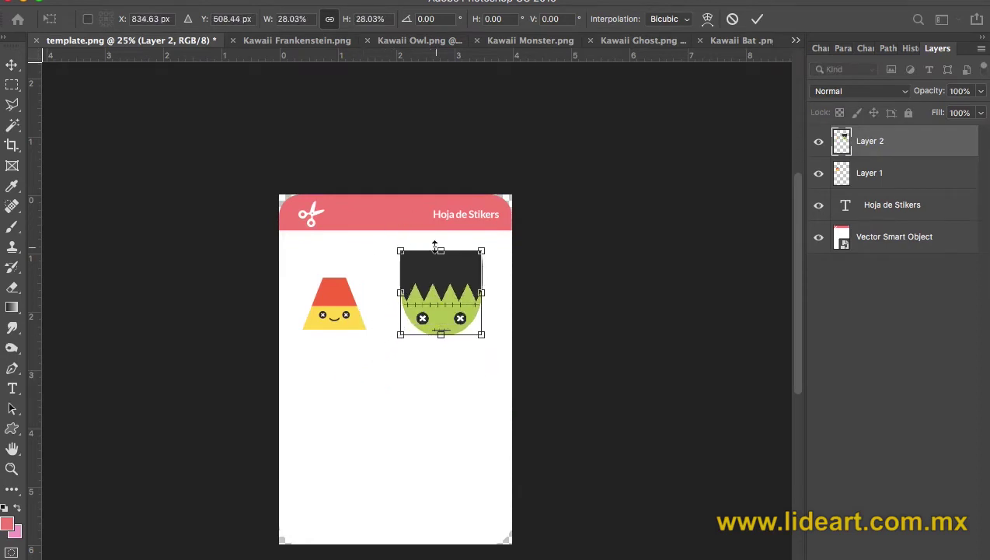
{"action": "key", "text": "Return"}
{"action": "left_click_drag", "start_coordinate": [432, 288], "coordinate": [415, 300]}
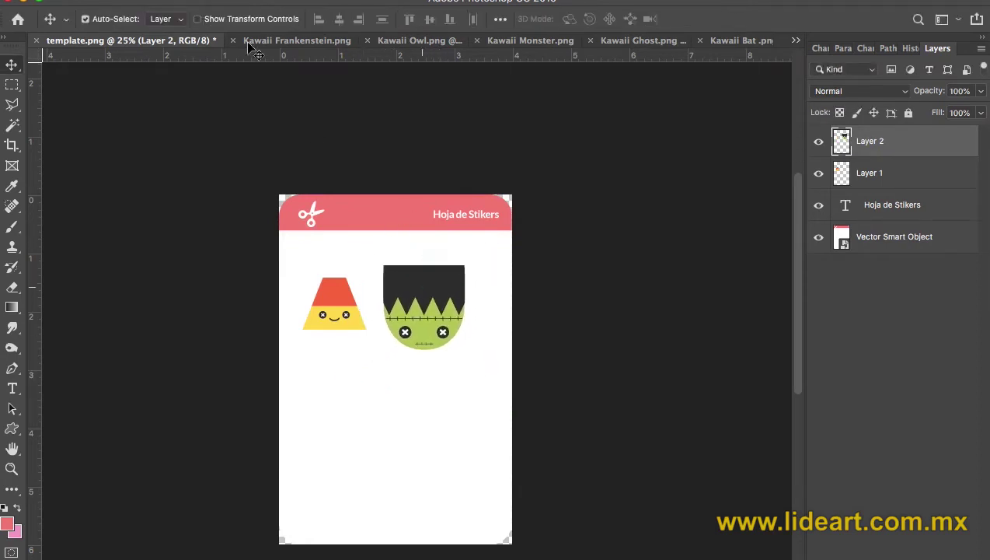
Copy the owl and monster artworks into template.png and close the Frankenstein, owl and monster files
{"action": "left_click", "coordinate": [231, 43]}
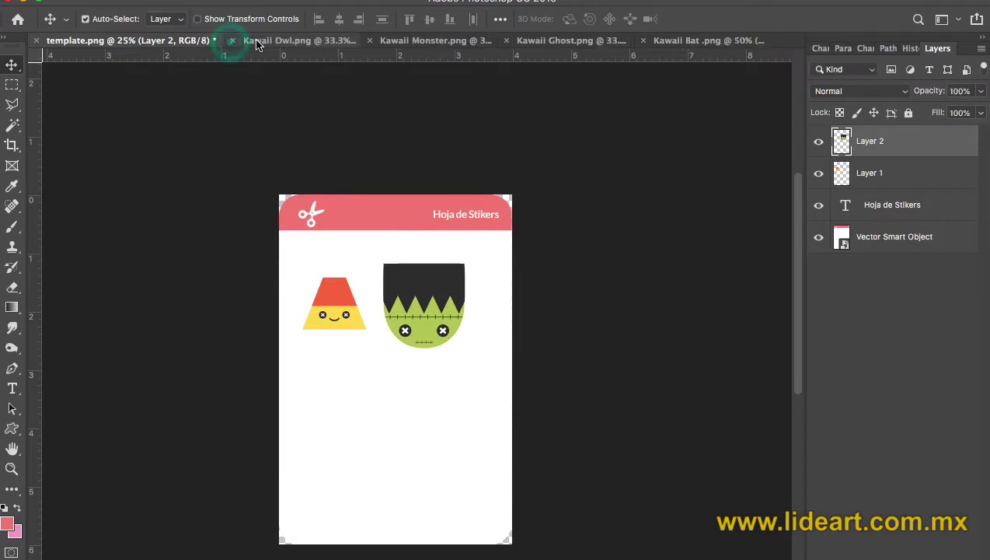
{"action": "left_click", "coordinate": [270, 41]}
{"action": "left_click_drag", "start_coordinate": [109, 45], "coordinate": [377, 307]}
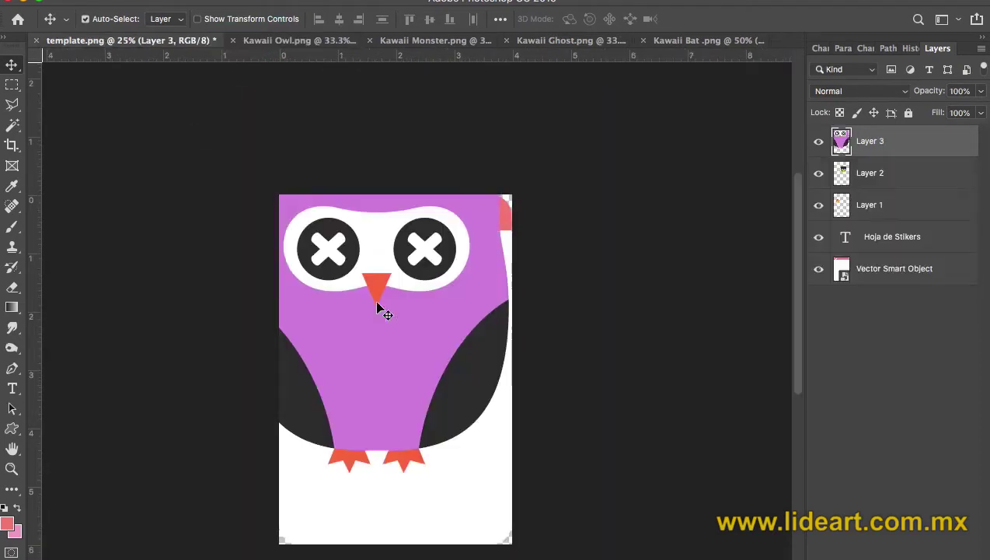
{"action": "left_click", "coordinate": [418, 41]}
{"action": "left_click_drag", "start_coordinate": [178, 102], "coordinate": [412, 260]}
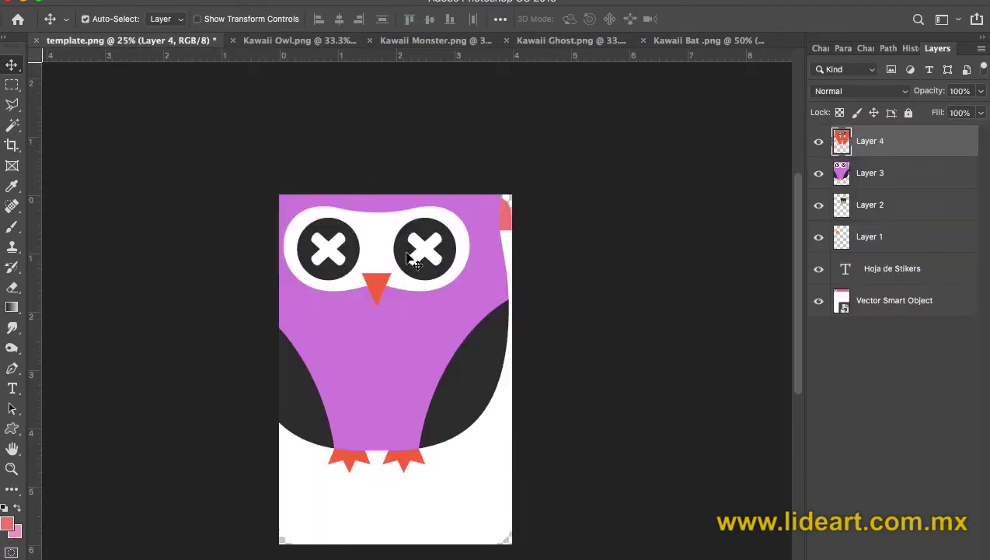
{"action": "left_click", "coordinate": [370, 41]}
{"action": "left_click", "coordinate": [233, 40]}
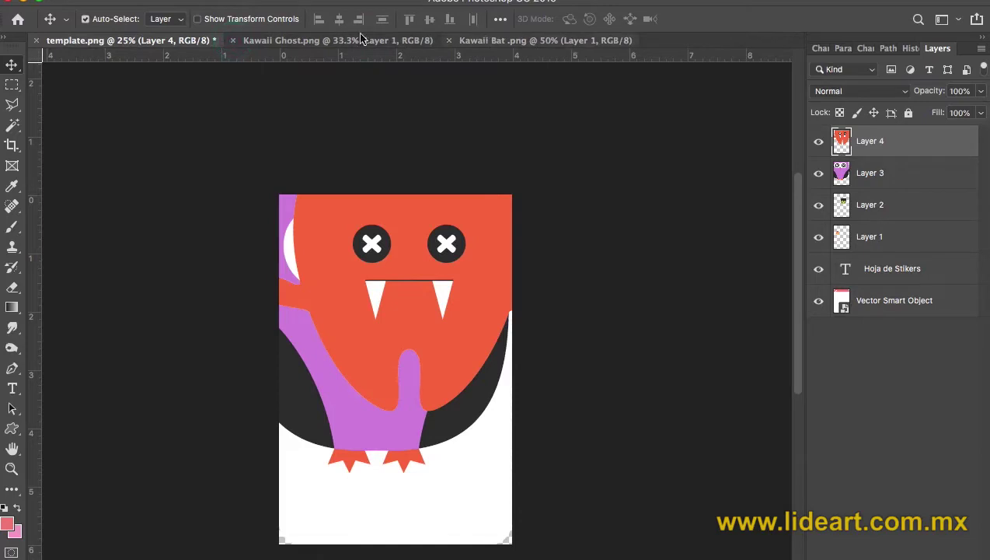
Copy the ghost and bat artworks into template.png, closing Kawaii Ghost.png once its artwork is copied
{"action": "left_click", "coordinate": [315, 40]}
{"action": "left_click_drag", "start_coordinate": [409, 181], "coordinate": [478, 404]}
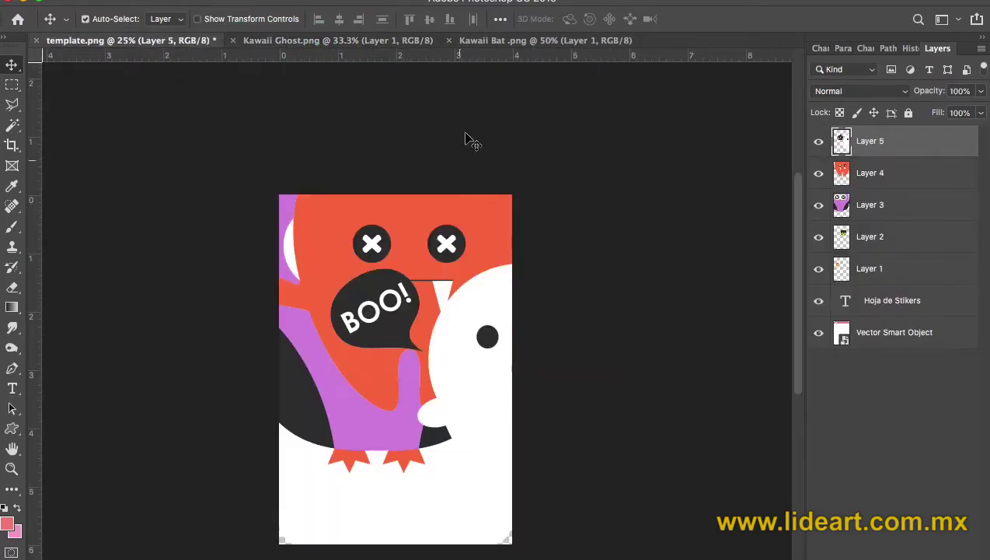
{"action": "left_click", "coordinate": [233, 41]}
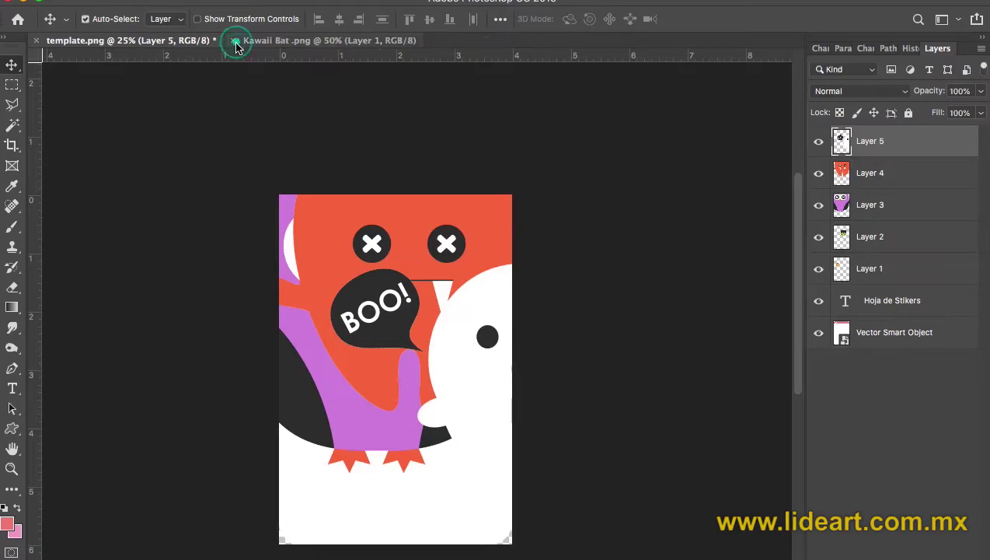
{"action": "left_click", "coordinate": [358, 43]}
{"action": "left_click_drag", "start_coordinate": [375, 188], "coordinate": [427, 384]}
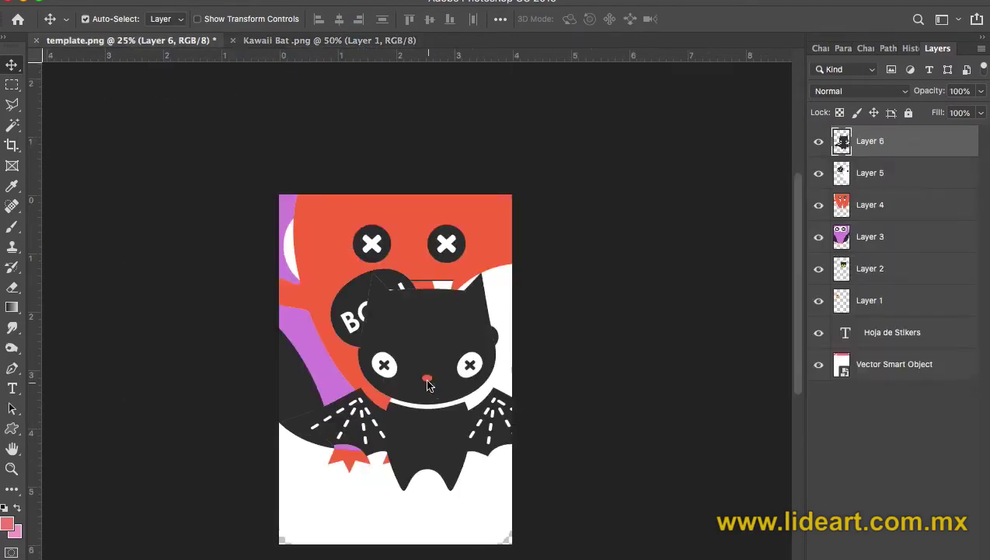
Scale the owl, monster, ghost and bat layers together to about 30% in the lower part of the sheet
{"action": "left_click", "coordinate": [894, 240], "text": "shift"}
{"action": "key", "text": "super+t"}
{"action": "left_click_drag", "start_coordinate": [621, 99], "coordinate": [323, 372]}
{"action": "left_click_drag", "start_coordinate": [236, 442], "coordinate": [364, 360]}
{"action": "left_click_drag", "start_coordinate": [467, 277], "coordinate": [460, 286]}
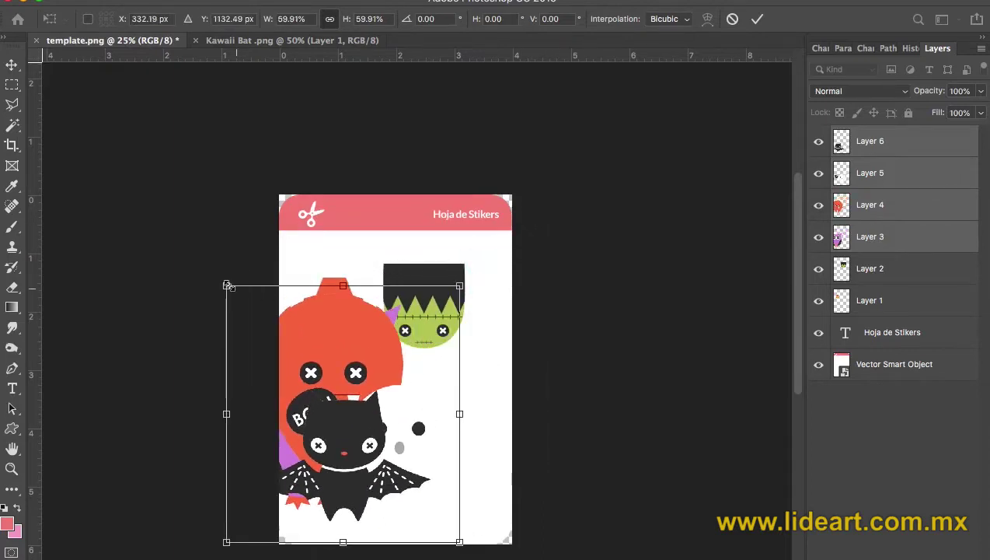
{"action": "left_click_drag", "start_coordinate": [226, 286], "coordinate": [344, 411]}
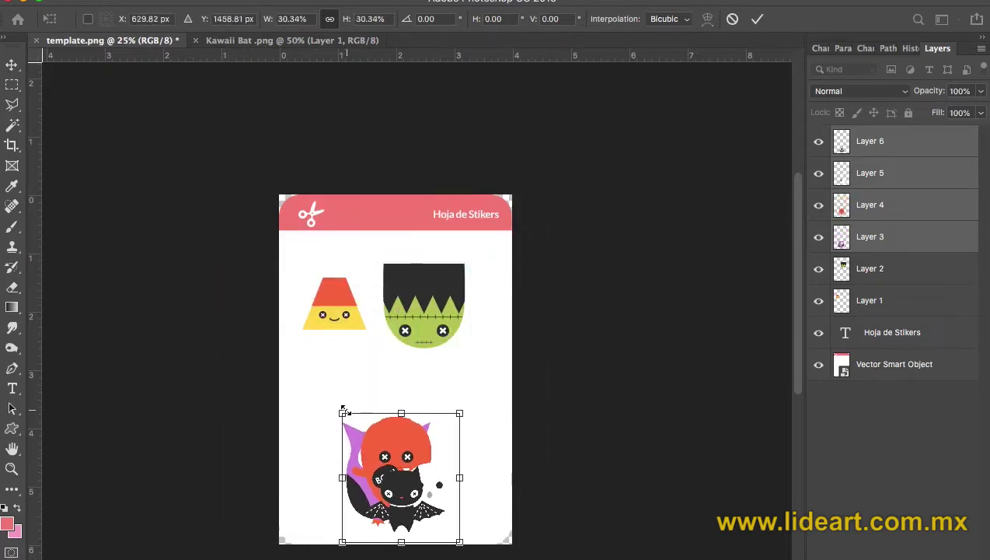
{"action": "key", "text": "Return"}
Move the candy corn lower on the sheet and place Frankenstein, shrunk to about half its size, in the upper-left corner below the header
{"action": "left_click", "coordinate": [375, 365]}
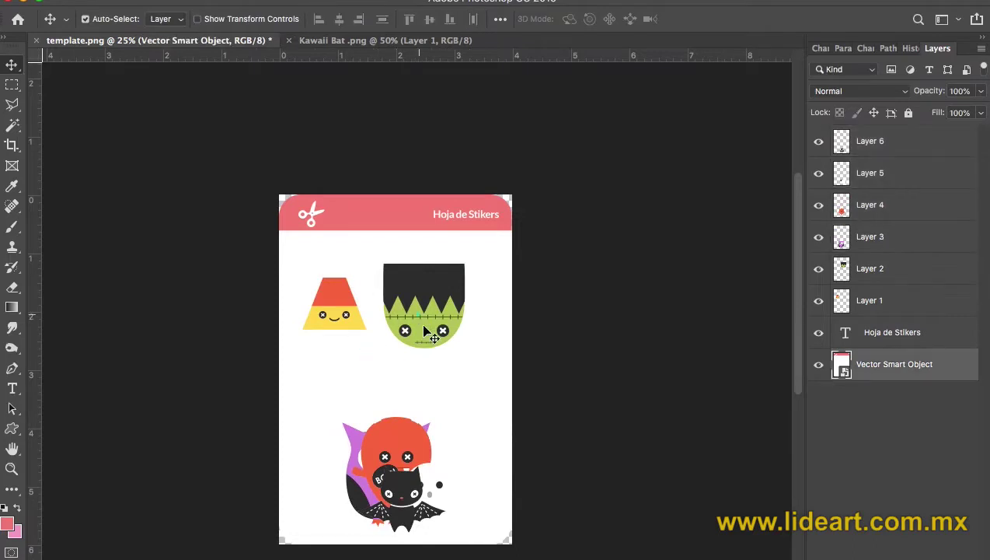
{"action": "left_click", "coordinate": [420, 341]}
{"action": "key", "text": "ctrl+t"}
{"action": "left_click_drag", "start_coordinate": [383, 348], "coordinate": [426, 318]}
{"action": "key", "text": "Return"}
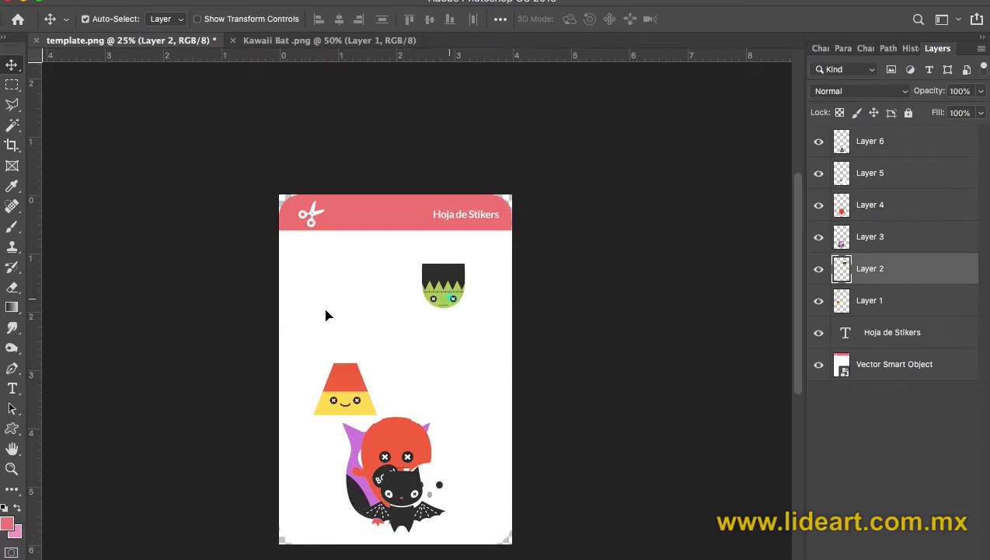
{"action": "left_click_drag", "start_coordinate": [439, 293], "coordinate": [314, 284]}
Duplicate the Frankenstein sticker three times and line the copies up beside it in a row of four
{"action": "left_click", "coordinate": [841, 265], "text": "ctrl"}
{"action": "key", "text": "ctrl+c"}
{"action": "key", "text": "ctrl+v"}
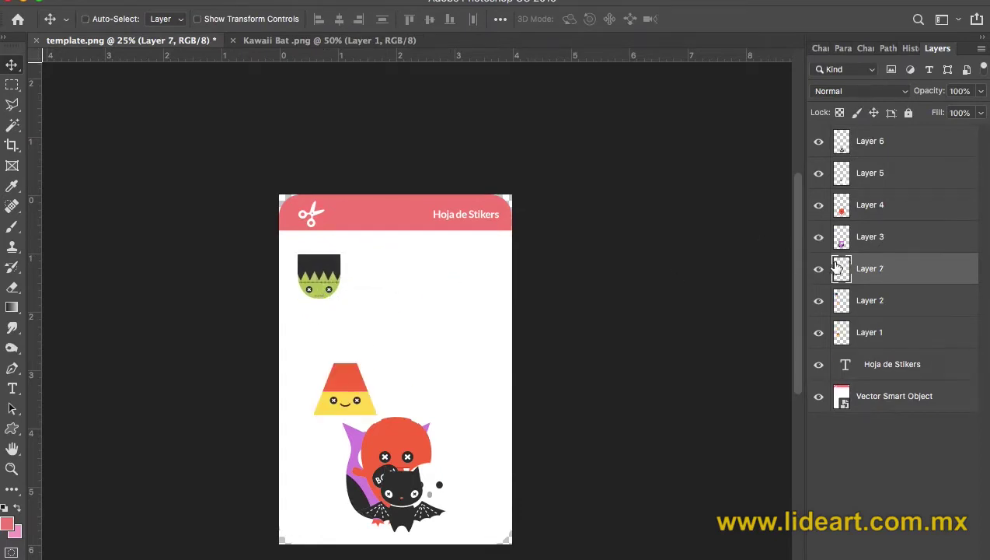
{"action": "left_click_drag", "start_coordinate": [410, 391], "coordinate": [379, 292]}
{"action": "key", "text": "ctrl+v"}
{"action": "left_click_drag", "start_coordinate": [381, 366], "coordinate": [418, 286]}
{"action": "key", "text": "ctrl+v"}
{"action": "left_click_drag", "start_coordinate": [395, 369], "coordinate": [478, 281]}
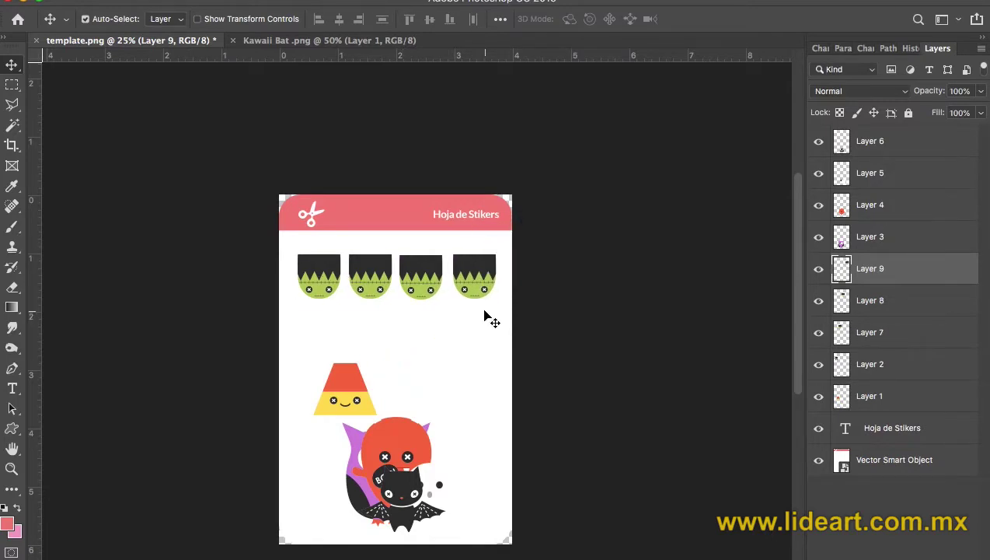
Move the four Frankenstein stickers together closer to the header and left edge, and scale them down to make room in the row
{"action": "left_click", "coordinate": [885, 368], "text": "shift"}
{"action": "key", "text": "super+t"}
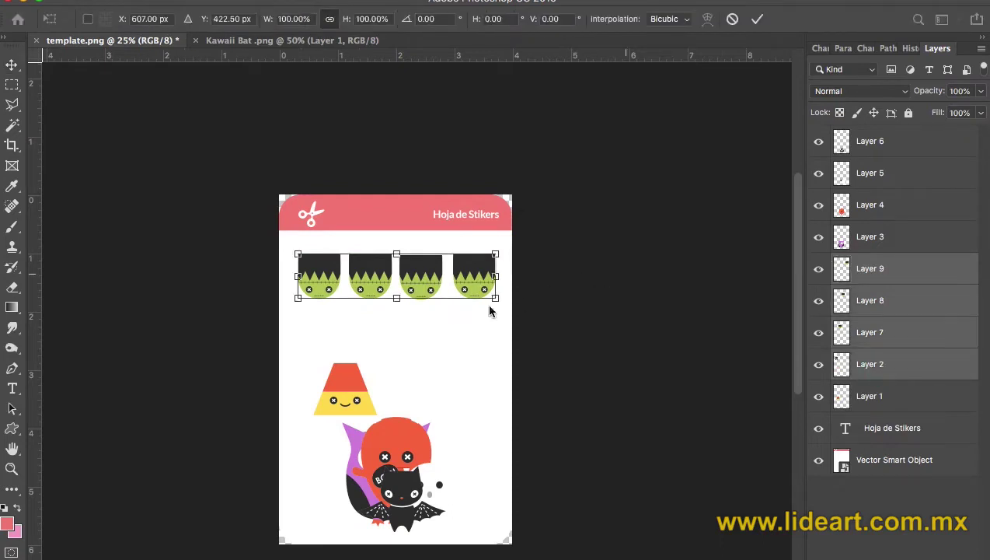
{"action": "left_click_drag", "start_coordinate": [427, 294], "coordinate": [416, 284]}
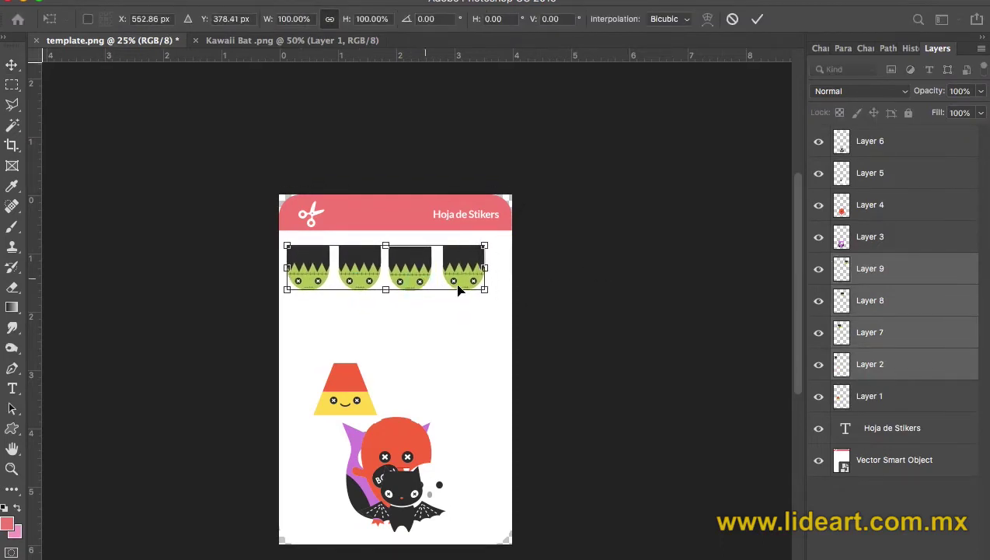
{"action": "left_click_drag", "start_coordinate": [484, 288], "coordinate": [448, 288]}
{"action": "key", "text": "Return"}
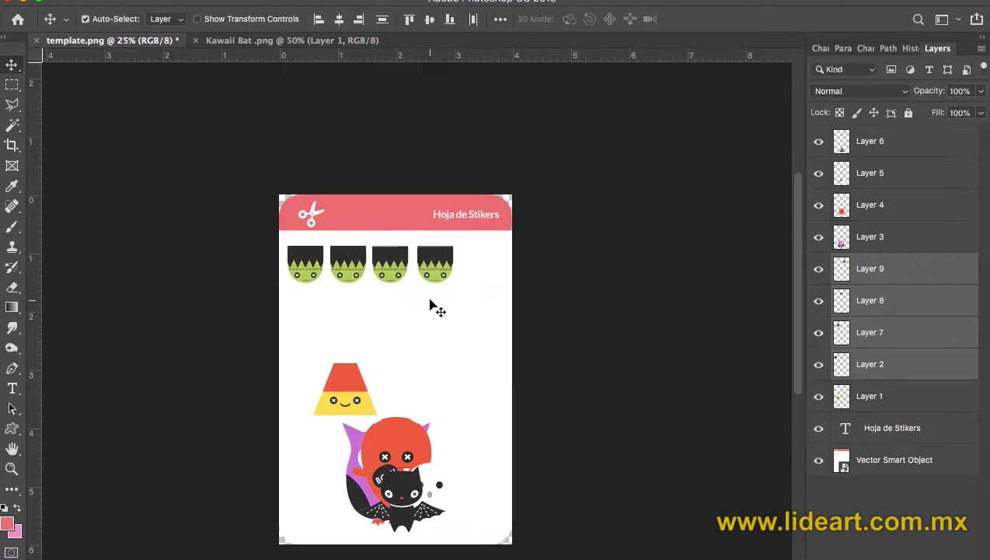
Add a fifth Frankenstein sticker at the end of the top row and delete the spare copy
{"action": "left_click", "coordinate": [435, 306]}
{"action": "left_click", "coordinate": [435, 274]}
{"action": "key", "text": "super+c"}
{"action": "key", "text": "super+v"}
{"action": "left_click_drag", "start_coordinate": [440, 280], "coordinate": [471, 283]}
{"action": "key", "text": "super+z"}
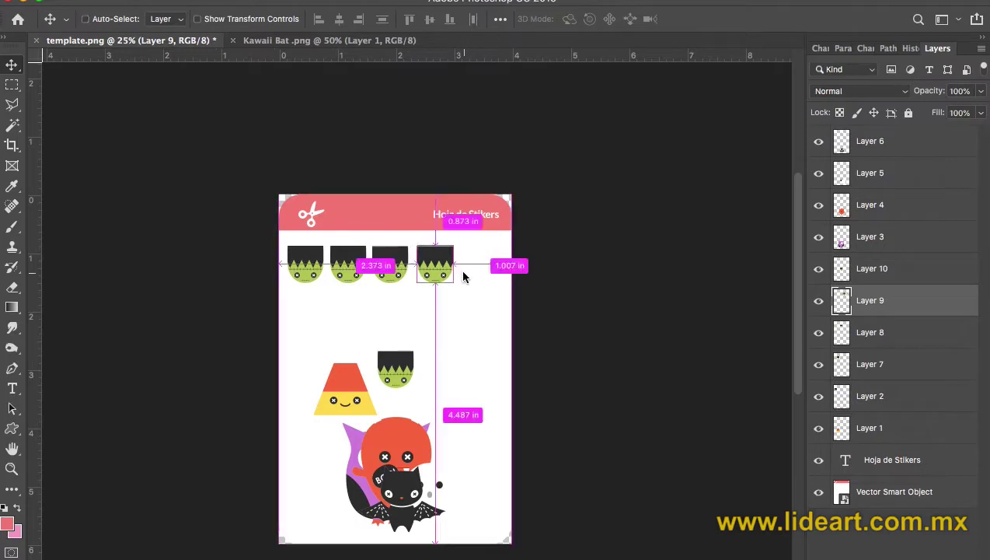
{"action": "key", "text": "super+v"}
{"action": "left_click_drag", "start_coordinate": [402, 375], "coordinate": [486, 264]}
{"action": "left_click", "coordinate": [396, 370]}
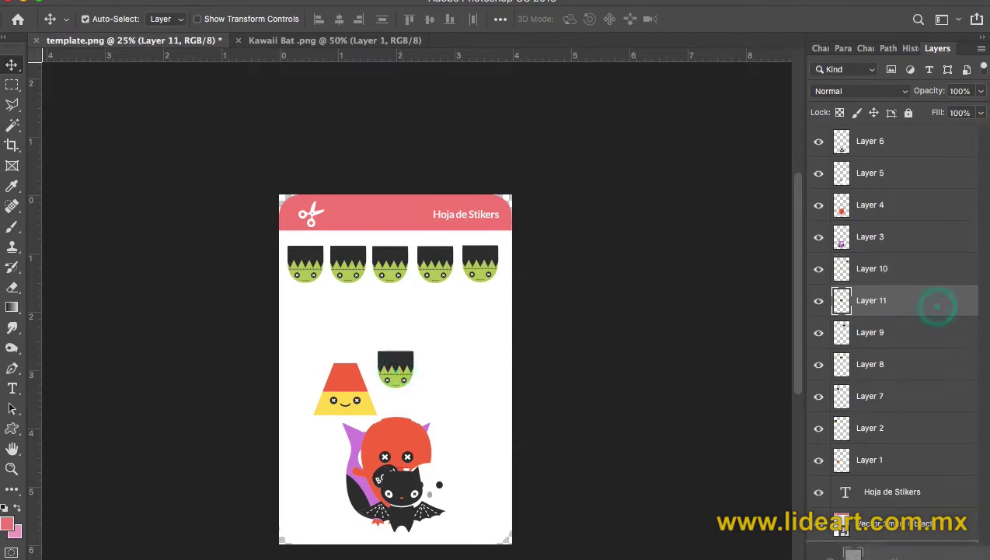
{"action": "key", "text": "BackSpace"}
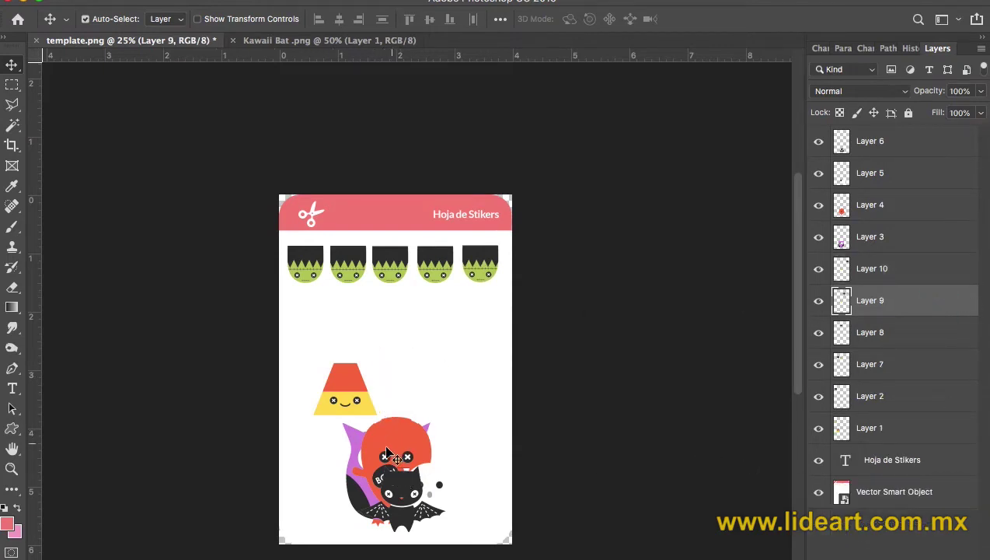
Place the candy corn, scaled down to sticker size, below the first Frankenstein and duplicate it into a row of five
{"action": "left_click_drag", "start_coordinate": [354, 399], "coordinate": [327, 356]}
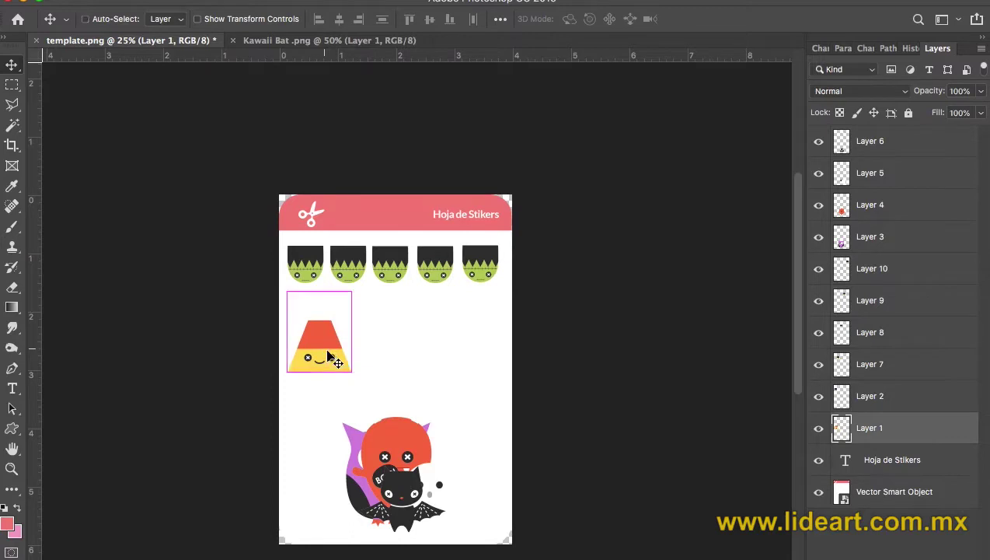
{"action": "key", "text": "ctrl+t"}
{"action": "left_click_drag", "start_coordinate": [351, 292], "coordinate": [352, 339]}
{"action": "key", "text": "Return"}
{"action": "left_click_drag", "start_coordinate": [347, 342], "coordinate": [499, 342]}
Move the five candy corn stickers together closer to the Frankenstein row
{"action": "left_click", "coordinate": [449, 349], "text": "shift"}
{"action": "left_click", "coordinate": [400, 342], "text": "shift"}
{"action": "left_click", "coordinate": [353, 342], "text": "shift"}
{"action": "left_click", "coordinate": [320, 343], "text": "shift"}
{"action": "left_click_drag", "start_coordinate": [320, 343], "coordinate": [317, 322]}
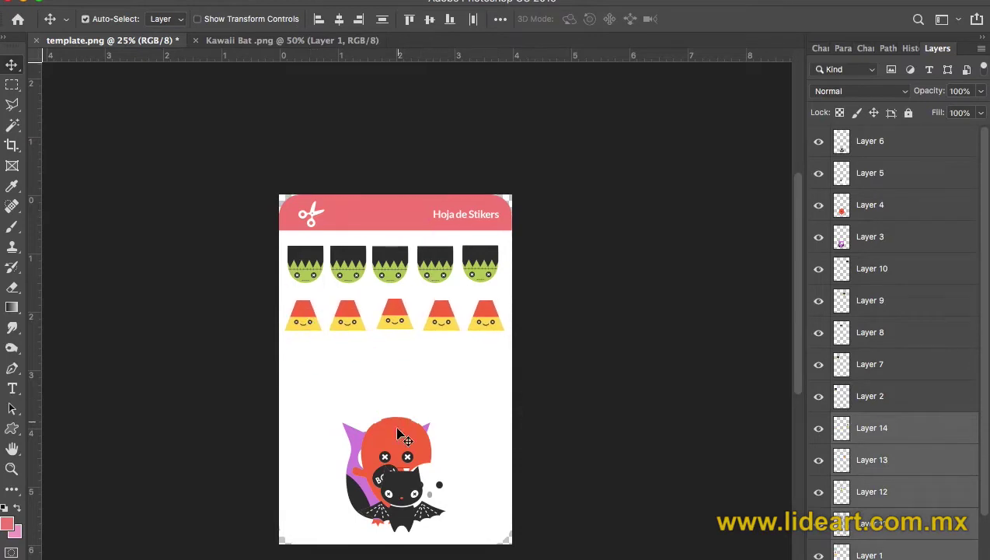
Select the five Frankenstein stickers of the top row together
{"action": "left_click", "coordinate": [490, 271]}
{"action": "left_click", "coordinate": [435, 264], "text": "shift"}
{"action": "left_click", "coordinate": [390, 264], "text": "shift"}
{"action": "left_click", "coordinate": [306, 264]}
{"action": "left_click", "coordinate": [347, 264], "text": "shift"}
{"action": "left_click", "coordinate": [390, 264], "text": "shift"}
{"action": "left_click", "coordinate": [435, 264], "text": "shift"}
{"action": "left_click", "coordinate": [482, 264], "text": "shift"}
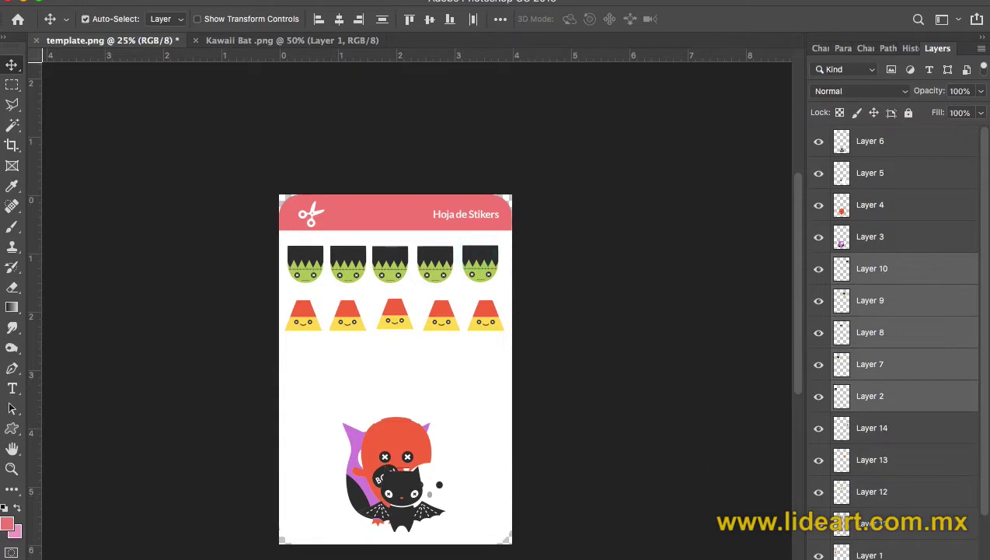
Place the red monster, scaled down, below the candy corn row and duplicate it into a row of four
{"action": "left_click_drag", "start_coordinate": [360, 464], "coordinate": [324, 377]}
{"action": "key", "text": "ctrl+t"}
{"action": "left_click_drag", "start_coordinate": [387, 442], "coordinate": [471, 377]}
{"action": "key", "text": "Return"}
Scale the four red monster stickers together to about 78%
{"action": "left_click", "coordinate": [419, 374], "text": "shift"}
{"action": "left_click", "coordinate": [377, 362], "text": "shift"}
{"action": "left_click", "coordinate": [336, 365], "text": "shift"}
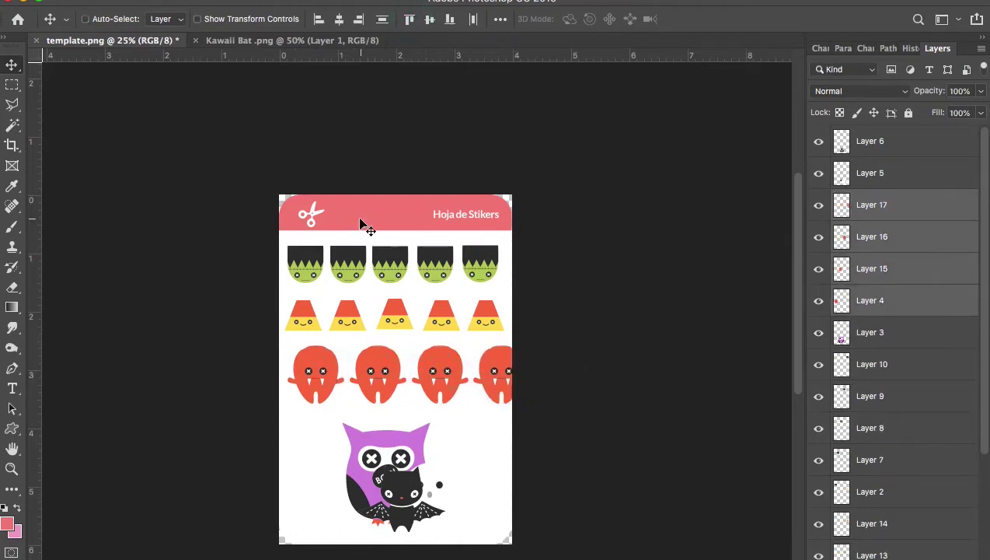
{"action": "key", "text": "ctrl+t"}
{"action": "left_click_drag", "start_coordinate": [529, 402], "coordinate": [473, 393]}
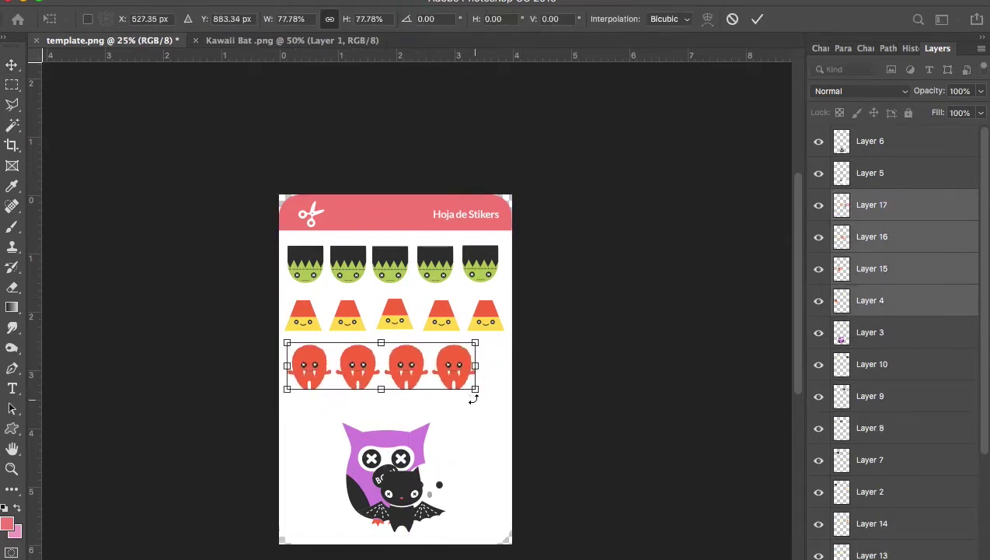
{"action": "key", "text": "Return"}
Add a fifth red monster at the end of its row and shift the whole row slightly toward the sheet's left edge
{"action": "left_click", "coordinate": [408, 384]}
{"action": "key", "text": "ctrl+v"}
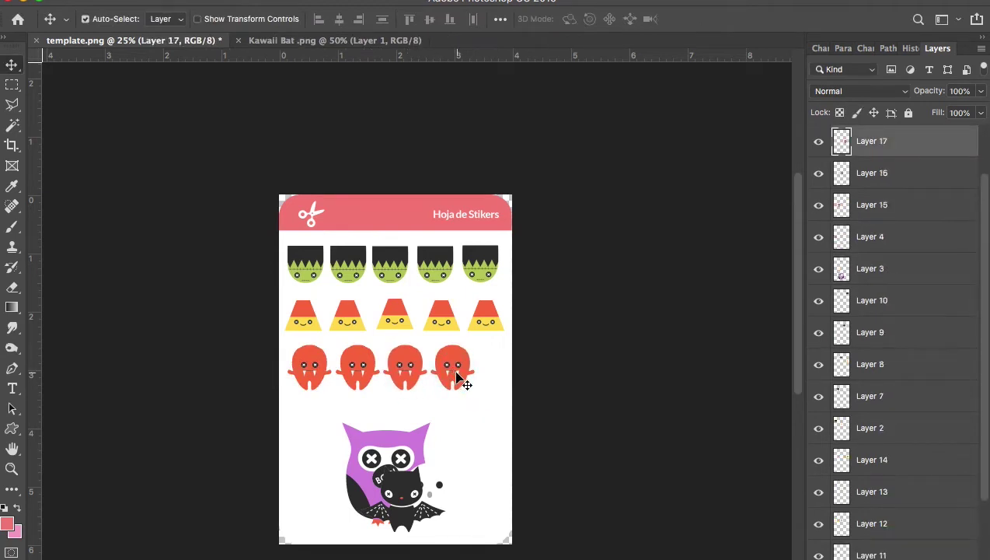
{"action": "key", "text": "ctrl+v"}
{"action": "left_click_drag", "start_coordinate": [458, 378], "coordinate": [498, 380]}
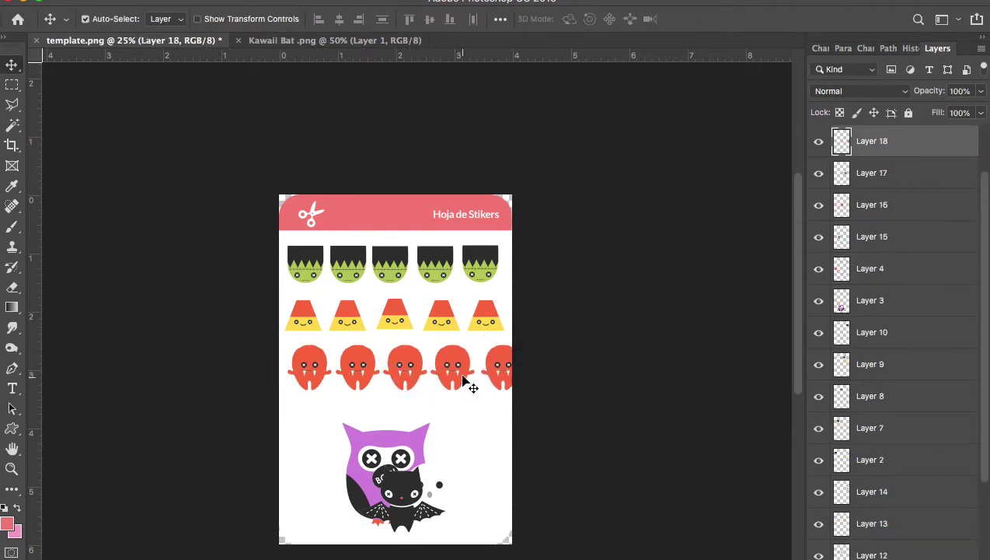
{"action": "left_click", "coordinate": [470, 373], "text": "shift"}
{"action": "left_click", "coordinate": [420, 379], "text": "shift"}
{"action": "left_click", "coordinate": [357, 373], "text": "shift"}
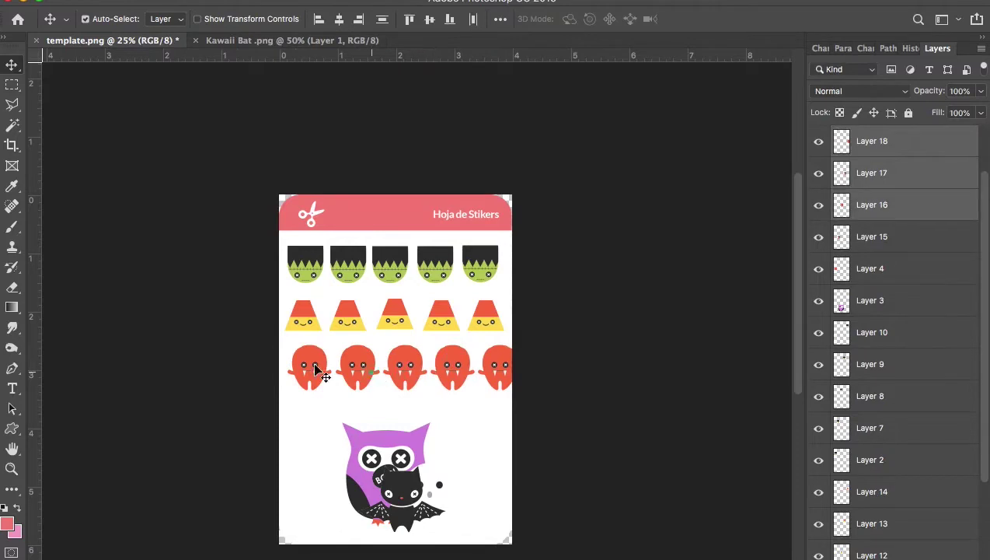
{"action": "left_click", "coordinate": [315, 369], "text": "shift"}
{"action": "left_click_drag", "start_coordinate": [309, 365], "coordinate": [305, 367]}
Scale the five red monster stickers together to about 95% so the row fits within the sheet width
{"action": "left_click", "coordinate": [499, 325]}
{"action": "left_click", "coordinate": [497, 362]}
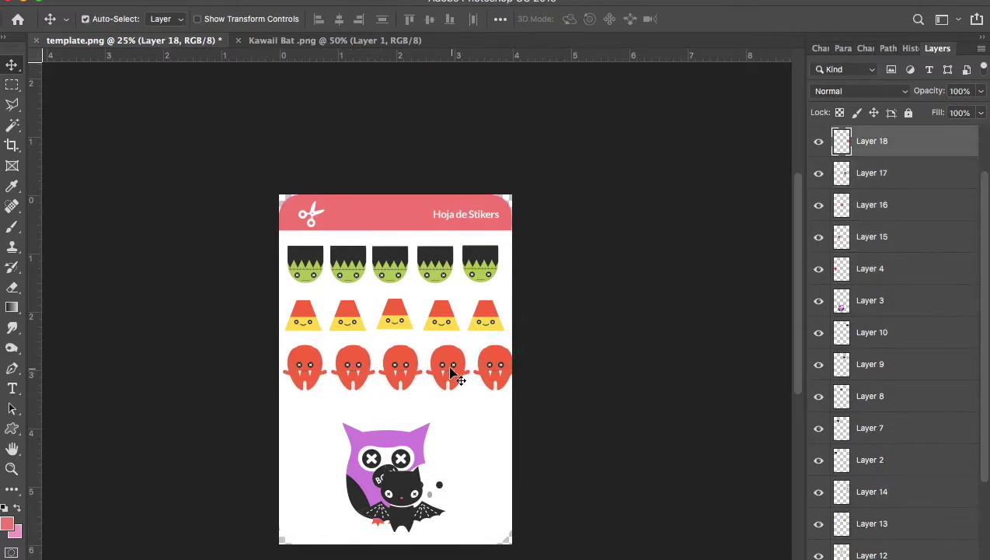
{"action": "left_click", "coordinate": [450, 371], "text": "shift"}
{"action": "left_click", "coordinate": [400, 372], "text": "shift"}
{"action": "left_click", "coordinate": [354, 372], "text": "shift"}
{"action": "left_click", "coordinate": [303, 366], "text": "shift"}
{"action": "key", "text": "ctrl+t"}
{"action": "left_click_drag", "start_coordinate": [510, 387], "coordinate": [511, 387]}
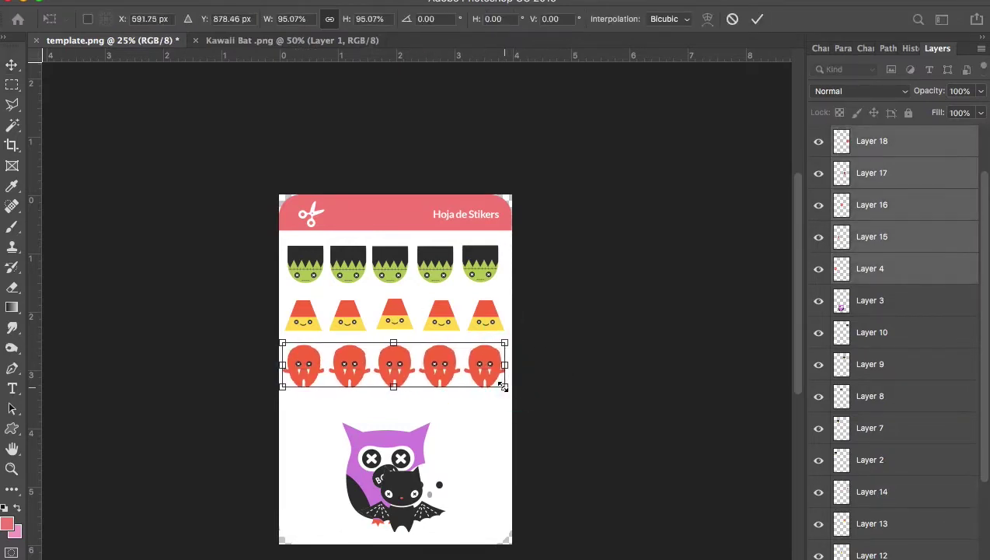
{"action": "key", "text": "Return"}
Place the owl below the first monster, scale it down to sticker size and duplicate it
{"action": "left_click_drag", "start_coordinate": [418, 442], "coordinate": [365, 420]}
{"action": "key", "text": "ctrl+t"}
{"action": "left_click_drag", "start_coordinate": [378, 504], "coordinate": [317, 436]}
{"action": "key", "text": "Return"}
{"action": "key", "text": "ctrl+j"}
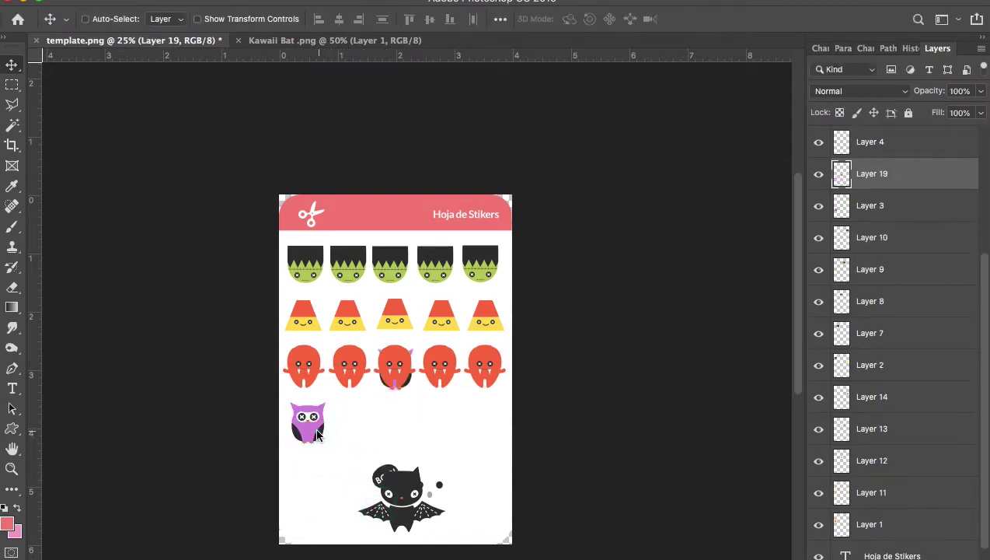
Arrange copies of the owl beside the first one to form a row of five
{"action": "left_click", "coordinate": [371, 442]}
{"action": "left_click_drag", "start_coordinate": [310, 428], "coordinate": [414, 438]}
{"action": "key", "text": "ctrl+j"}
{"action": "left_click", "coordinate": [355, 428], "text": "shift"}
{"action": "key", "text": "ctrl+j"}
{"action": "left_click_drag", "start_coordinate": [355, 427], "coordinate": [488, 433]}
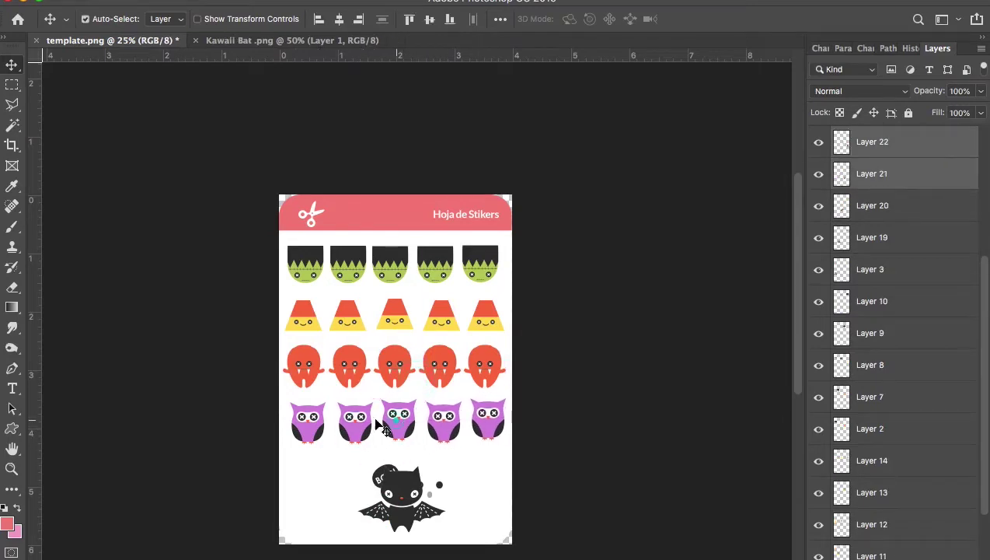
Align the top edges of the five owl stickers
{"action": "left_click", "coordinate": [398, 423], "text": "shift"}
{"action": "left_click", "coordinate": [355, 424], "text": "shift"}
{"action": "left_click", "coordinate": [319, 421], "text": "shift"}
{"action": "left_click", "coordinate": [410, 19]}
Move the bat below the first owl and scale it down
{"action": "left_click_drag", "start_coordinate": [420, 486], "coordinate": [336, 455]}
{"action": "key", "text": "ctrl+t"}
{"action": "key", "text": "Return"}
Move the ghost with its BOO! bubble below the bat and scale it down to sticker size
{"action": "left_click_drag", "start_coordinate": [402, 477], "coordinate": [389, 511]}
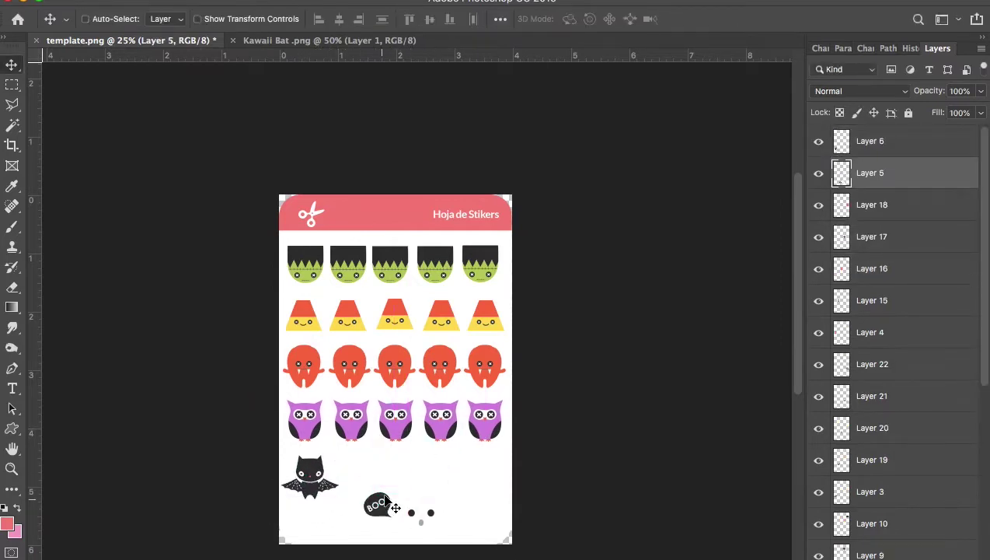
{"action": "key", "text": "ctrl+t"}
{"action": "left_click_drag", "start_coordinate": [453, 537], "coordinate": [316, 527]}
{"action": "key", "text": "Return"}
Duplicate the bat three times and spread the copies along its row
{"action": "left_click", "coordinate": [319, 480]}
{"action": "key", "text": "ctrl+v"}
{"action": "key", "text": "ctrl+v"}
{"action": "left_click_drag", "start_coordinate": [418, 393], "coordinate": [396, 499]}
{"action": "left_click_drag", "start_coordinate": [398, 372], "coordinate": [432, 470]}
{"action": "key", "text": "ctrl+v"}
{"action": "left_click_drag", "start_coordinate": [420, 385], "coordinate": [496, 473]}
Turn the second bat upside down and copy it into the gap between the third bat and the last one
{"action": "left_click", "coordinate": [386, 483]}
{"action": "key", "text": "ctrl+t"}
{"action": "mouse_move", "coordinate": [402, 499]}
{"action": "left_mouse_down"}
{"action": "mouse_move", "coordinate": [350, 467]}
{"action": "mouse_move", "coordinate": [394, 489]}
{"action": "mouse_move", "coordinate": [376, 489]}
{"action": "mouse_move", "coordinate": [426, 486]}
{"action": "mouse_move", "coordinate": [391, 486]}
{"action": "left_mouse_up"}
{"action": "key", "text": "Return"}
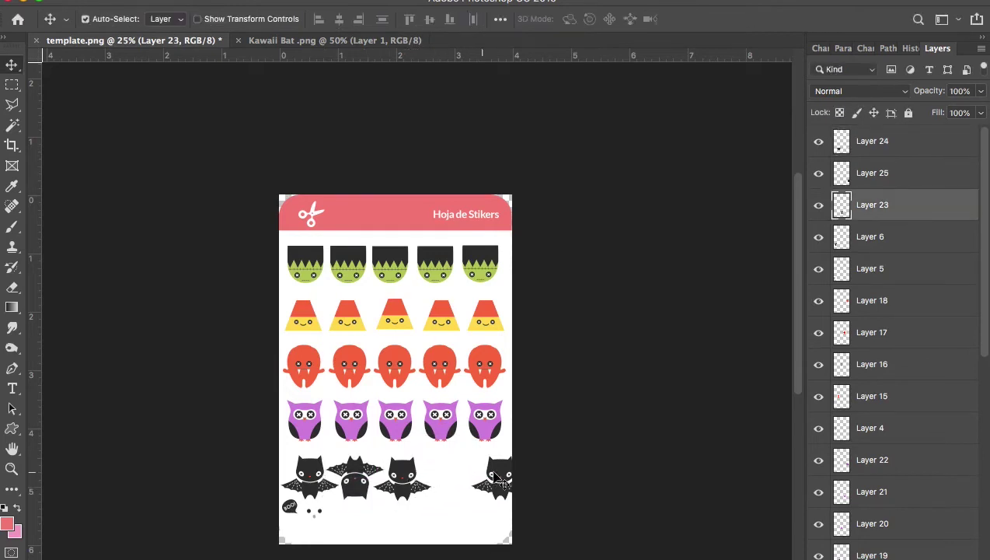
{"action": "left_click_drag", "start_coordinate": [498, 482], "coordinate": [480, 483]}
{"action": "left_click_drag", "start_coordinate": [354, 486], "coordinate": [486, 487]}
Delete the surplus upright bat at the row's end and space the remaining four alternating bats across the sheet
{"action": "left_click", "coordinate": [356, 493]}
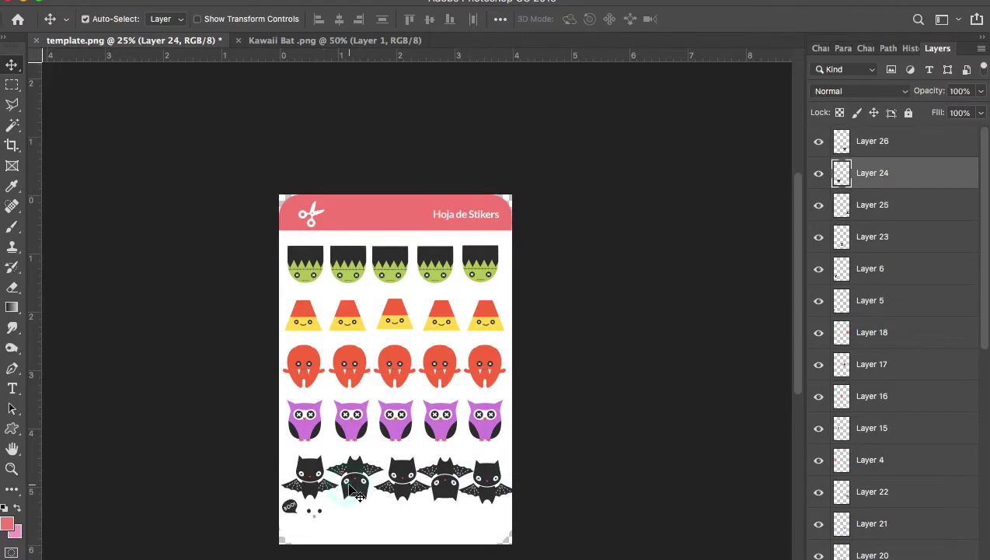
{"action": "key", "text": "Delete"}
{"action": "left_click_drag", "start_coordinate": [445, 478], "coordinate": [477, 480]}
{"action": "left_click", "coordinate": [358, 499]}
{"action": "left_click_drag", "start_coordinate": [358, 499], "coordinate": [368, 501]}
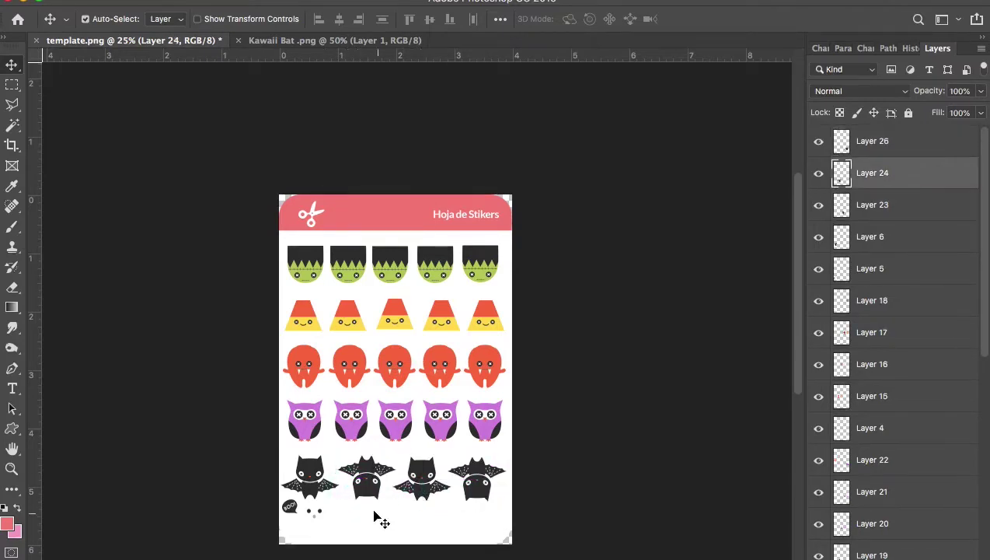
Hide the ghost sticker's layer
{"action": "left_click", "coordinate": [310, 520]}
{"action": "left_click", "coordinate": [825, 142]}
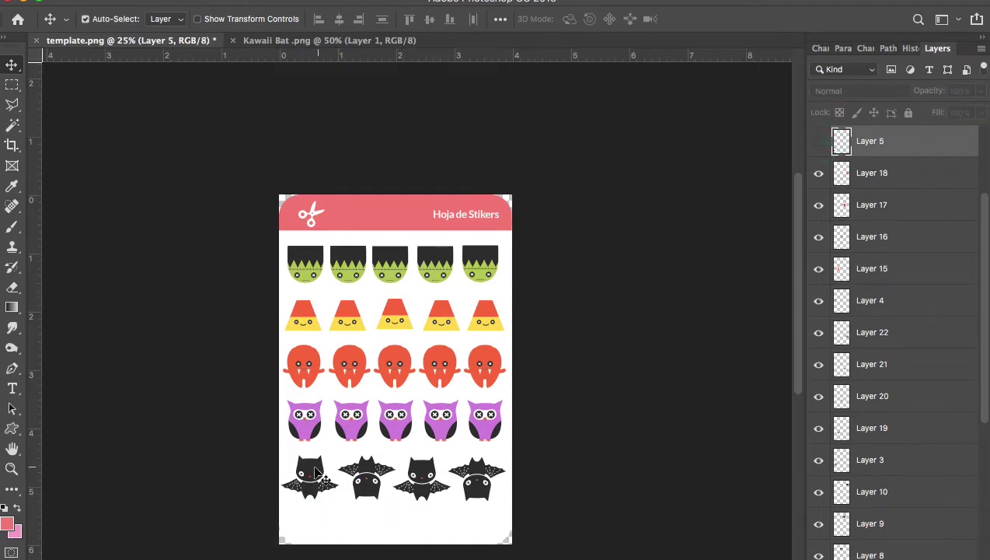
{"action": "key", "text": "super+shift+alt+n"}
Select the four bat stickers together
{"action": "left_click", "coordinate": [420, 476]}
{"action": "left_click", "coordinate": [311, 467]}
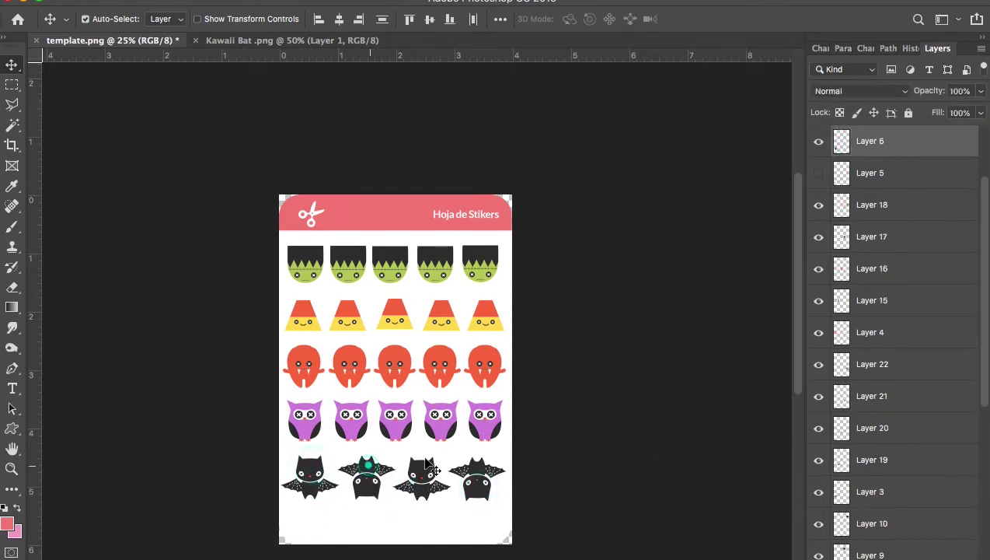
{"action": "left_click", "coordinate": [525, 466]}
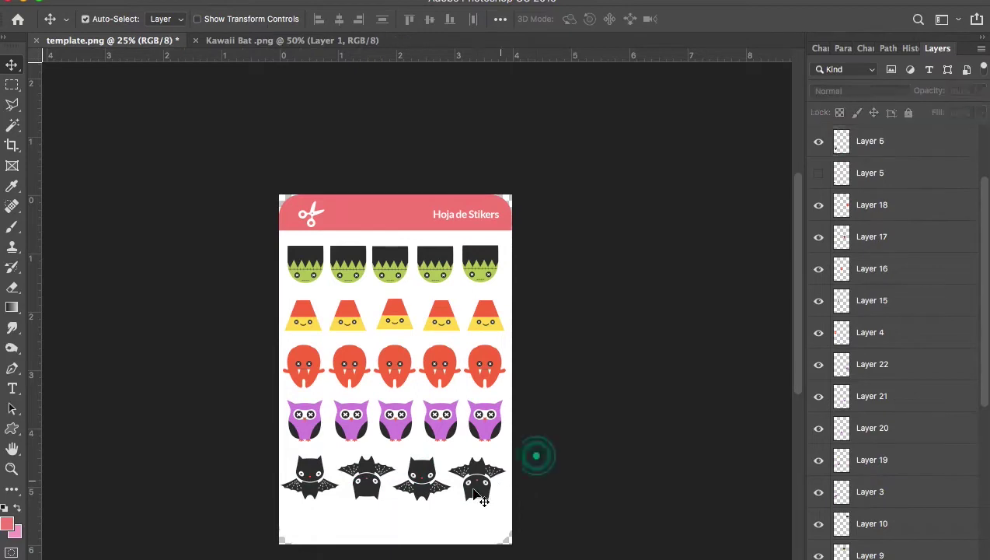
{"action": "left_click", "coordinate": [423, 474]}
{"action": "left_click", "coordinate": [380, 483], "text": "shift"}
{"action": "left_click", "coordinate": [366, 488], "text": "shift"}
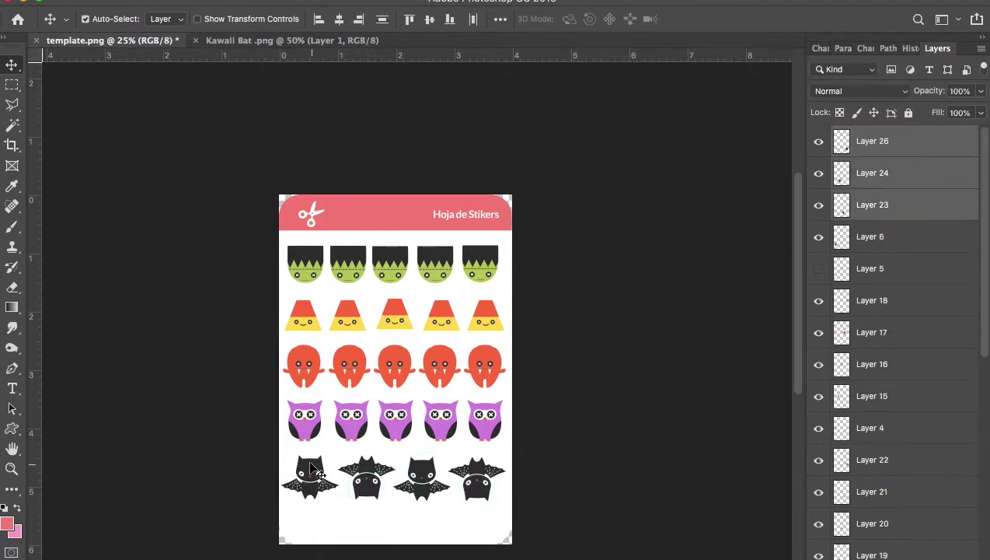
{"action": "left_click", "coordinate": [315, 469], "text": "shift"}
Hide the template background layer, and show and select the white ghost sticker's layer
{"action": "left_click", "coordinate": [462, 521]}
{"action": "key", "text": "Delete"}
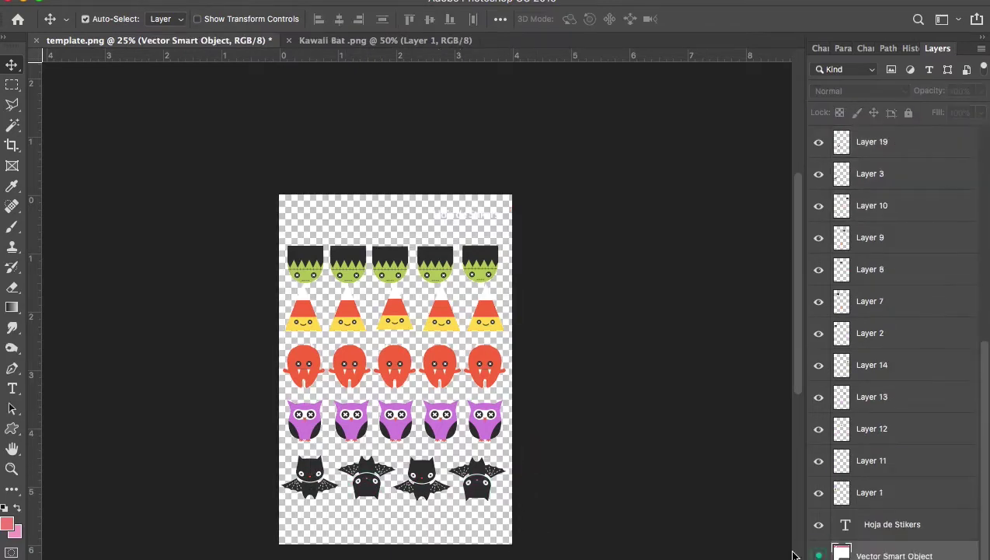
{"action": "scroll", "coordinate": [870, 234], "scroll_direction": "up", "scroll_amount": 5}
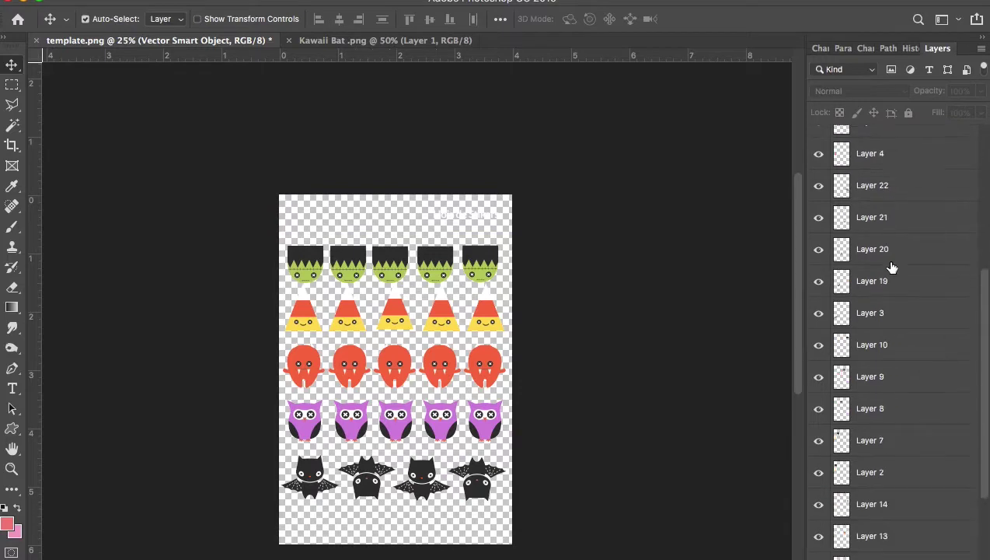
{"action": "left_click", "coordinate": [819, 268]}
{"action": "left_click", "coordinate": [313, 528]}
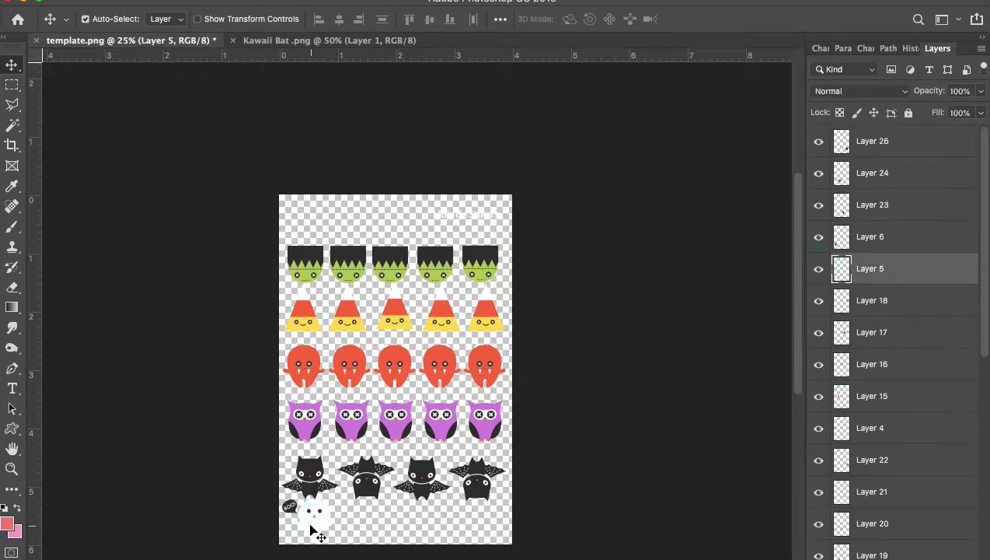
Link the five red monster layers and nudge their row up toward the candy corn
{"action": "left_click", "coordinate": [315, 350]}
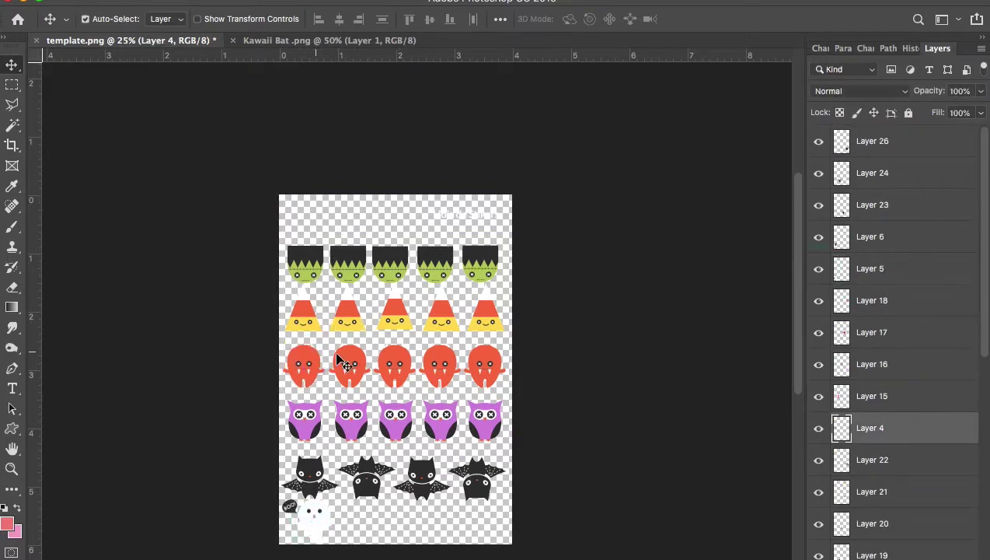
{"action": "left_click", "coordinate": [343, 353], "text": "shift"}
{"action": "left_click", "coordinate": [387, 349], "text": "shift"}
{"action": "left_click", "coordinate": [437, 362], "text": "shift"}
{"action": "left_click", "coordinate": [482, 360], "text": "shift"}
{"action": "key", "text": "shift+Up"}
{"action": "key", "text": "shift+Up"}
{"action": "key", "text": "shift+Up"}
{"action": "key", "text": "shift+Up"}
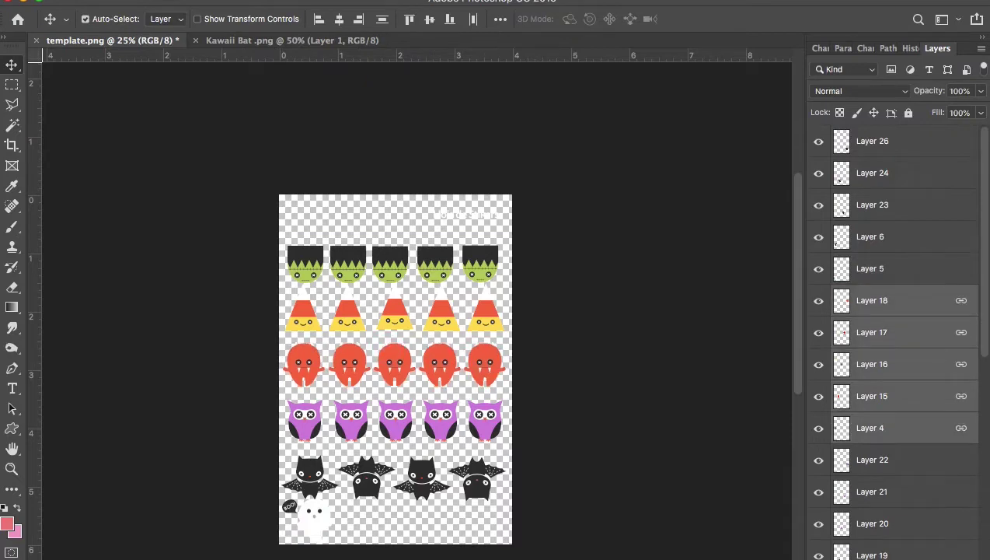
Distribute the five owl stickers evenly by their horizontal centers
{"action": "left_click", "coordinate": [315, 445]}
{"action": "left_click", "coordinate": [357, 424], "text": "shift"}
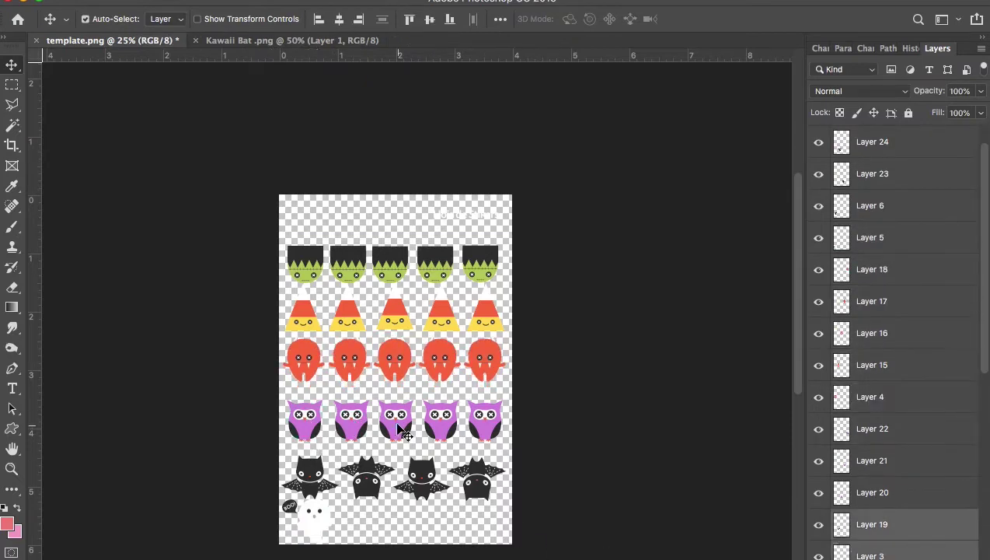
{"action": "left_click", "coordinate": [396, 424], "text": "shift"}
{"action": "left_click", "coordinate": [451, 426], "text": "shift"}
{"action": "left_click", "coordinate": [486, 423], "text": "shift"}
{"action": "left_click", "coordinate": [500, 18]}
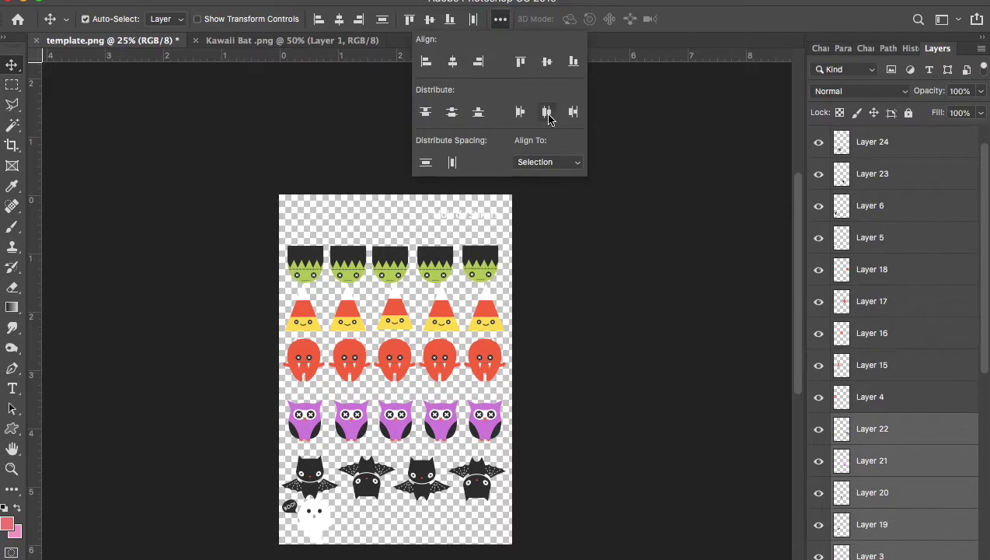
{"action": "left_click", "coordinate": [548, 113]}
Link the five owl layers and move the owl row and the bat row slightly up
{"action": "left_click", "coordinate": [441, 426]}
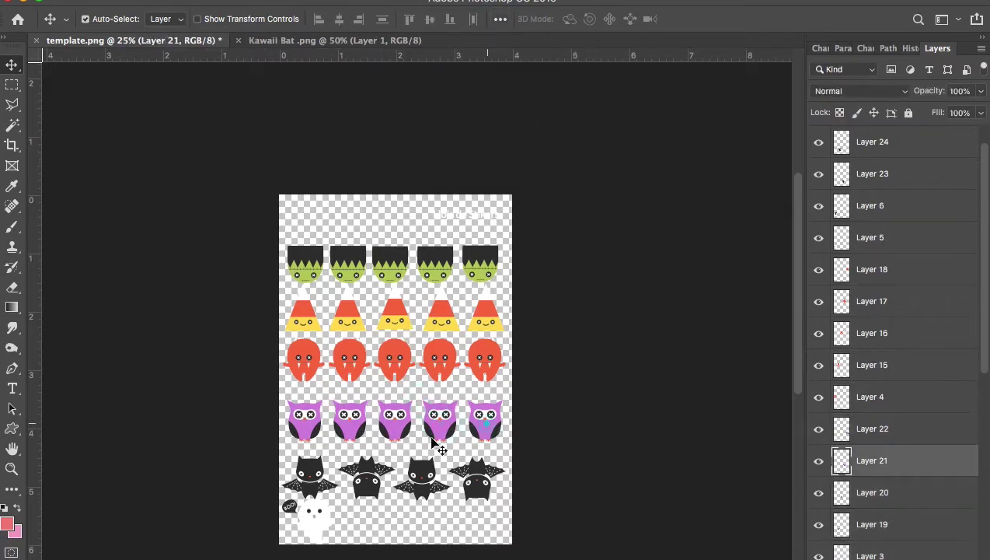
{"action": "left_click", "coordinate": [396, 424], "text": "shift"}
{"action": "left_click", "coordinate": [354, 433], "text": "shift"}
{"action": "left_click", "coordinate": [303, 423], "text": "shift"}
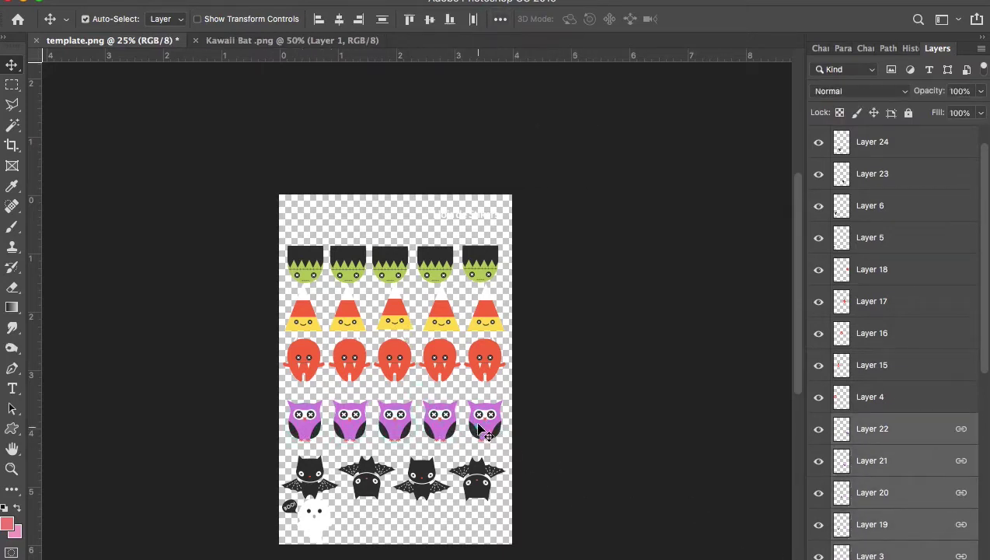
{"action": "left_click_drag", "start_coordinate": [482, 429], "coordinate": [482, 419]}
{"action": "left_click_drag", "start_coordinate": [433, 494], "coordinate": [433, 482]}
Duplicate the ghost with its BOO! bubble into a row of four below the bats and align their top edges
{"action": "left_click_drag", "start_coordinate": [308, 523], "coordinate": [478, 497]}
{"action": "scroll", "coordinate": [461, 506], "scroll_direction": "up", "scroll_amount": 5}
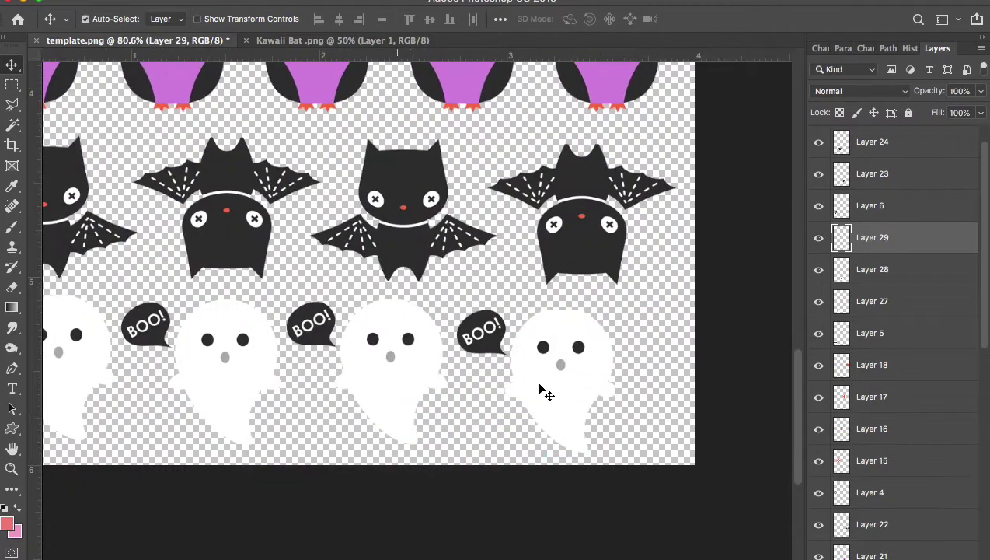
{"action": "left_click", "coordinate": [404, 387], "text": "shift"}
{"action": "left_click", "coordinate": [255, 379], "text": "shift"}
{"action": "left_click", "coordinate": [78, 365], "text": "shift"}
{"action": "left_click", "coordinate": [409, 19]}
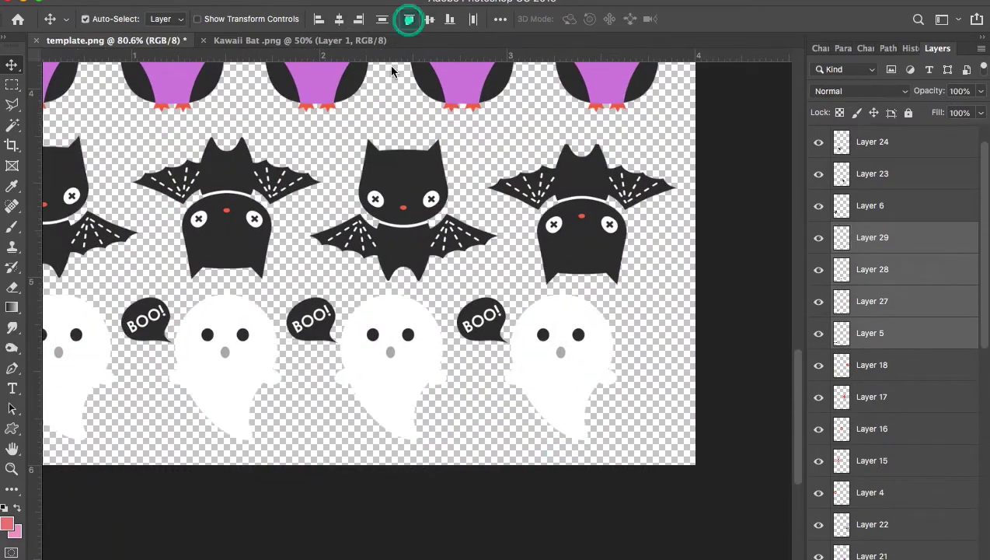
Nudge the bat row slightly up, away from the ghosts
{"action": "left_click_drag", "start_coordinate": [441, 254], "coordinate": [433, 411]}
{"action": "scroll", "coordinate": [487, 283], "scroll_direction": "down", "scroll_amount": 2}
{"action": "scroll", "coordinate": [448, 199], "scroll_direction": "up", "scroll_amount": 3}
{"action": "scroll", "coordinate": [830, 542], "scroll_direction": "down", "scroll_amount": 5}
{"action": "scroll", "coordinate": [830, 542], "scroll_direction": "down", "scroll_amount": 2}
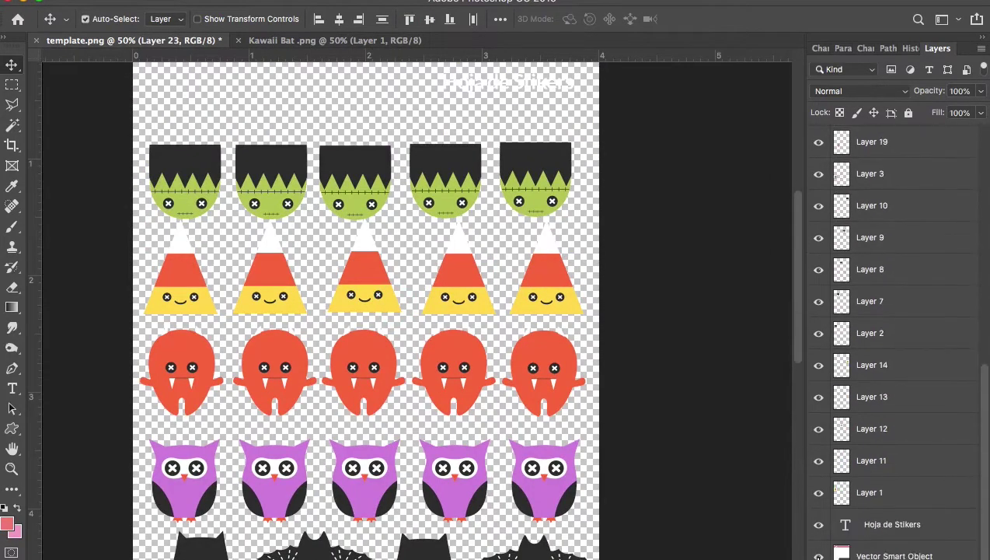
Move the Frankenstein row and the candy corn row slightly up and hide the Vector Smart Object background layer
{"action": "left_click", "coordinate": [819, 555]}
{"action": "left_click_drag", "start_coordinate": [271, 180], "coordinate": [261, 167]}
{"action": "left_click", "coordinate": [818, 555]}
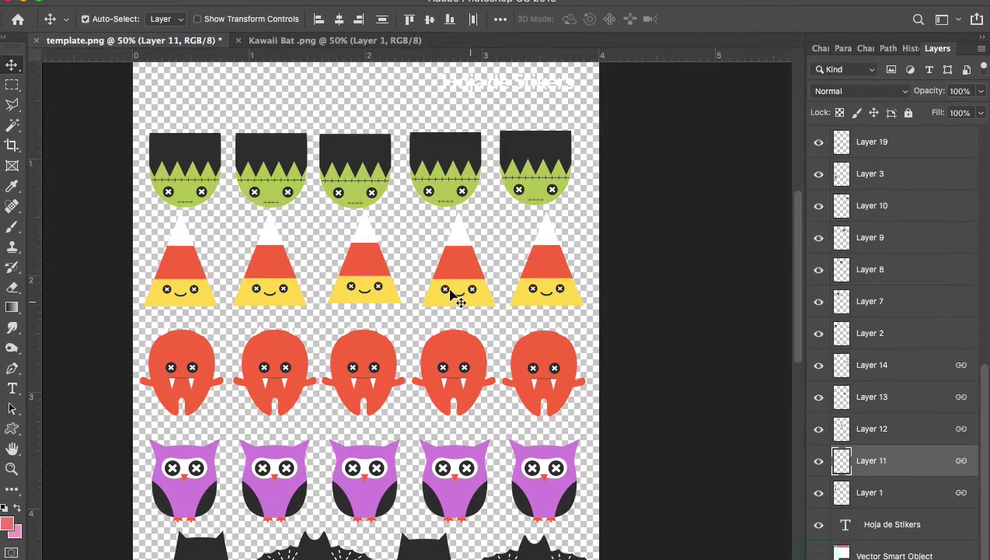
{"action": "mouse_move", "coordinate": [458, 297]}
{"action": "left_mouse_down"}
{"action": "mouse_move", "coordinate": [456, 288]}
{"action": "mouse_move", "coordinate": [457, 309]}
{"action": "mouse_move", "coordinate": [459, 299]}
{"action": "left_mouse_up"}
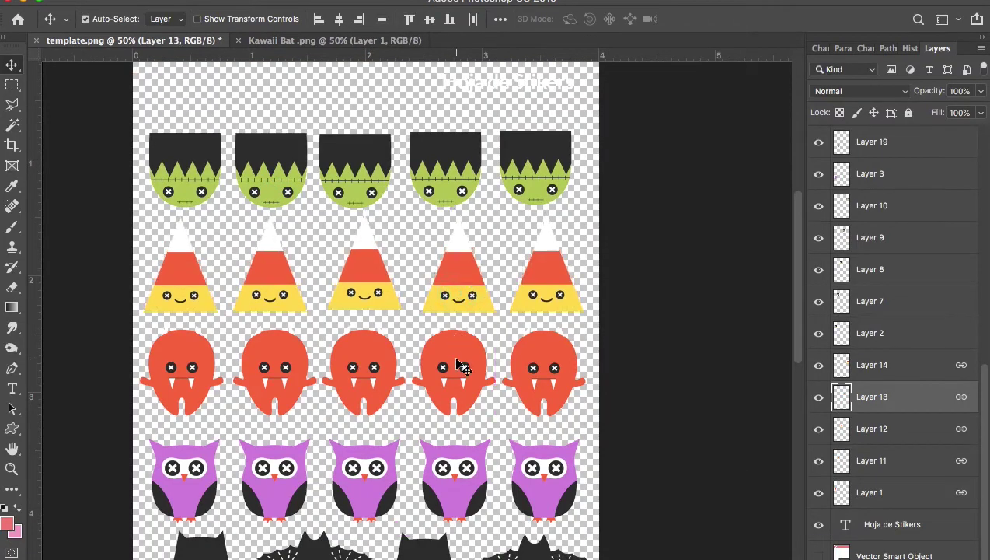
Nudge the red monster row and the purple owl row slightly up to even out the spacing between rows
{"action": "scroll", "coordinate": [457, 365], "scroll_direction": "down", "scroll_amount": 5}
{"action": "scroll", "coordinate": [465, 367], "scroll_direction": "down", "scroll_amount": 5}
{"action": "scroll", "coordinate": [464, 368], "scroll_direction": "up", "scroll_amount": 3}
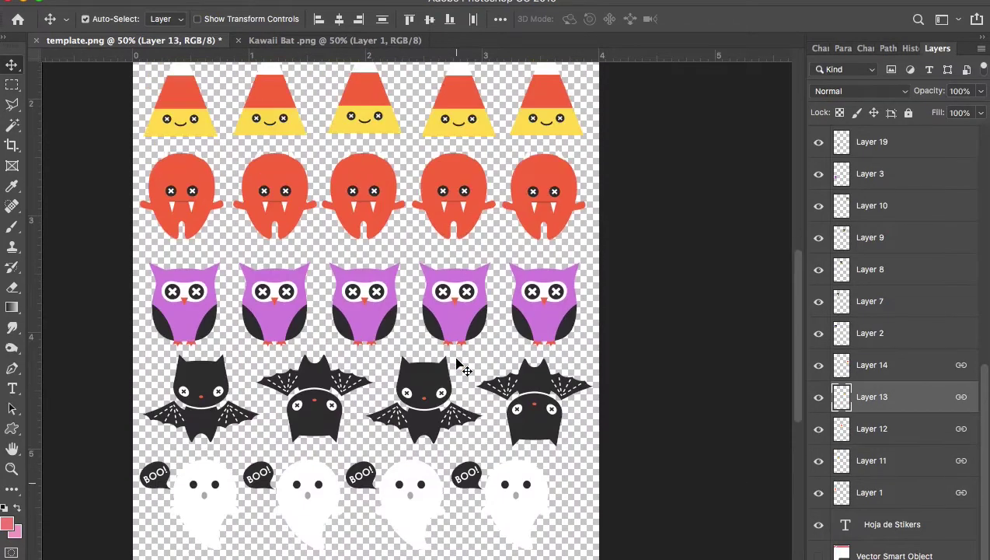
{"action": "left_click", "coordinate": [378, 211]}
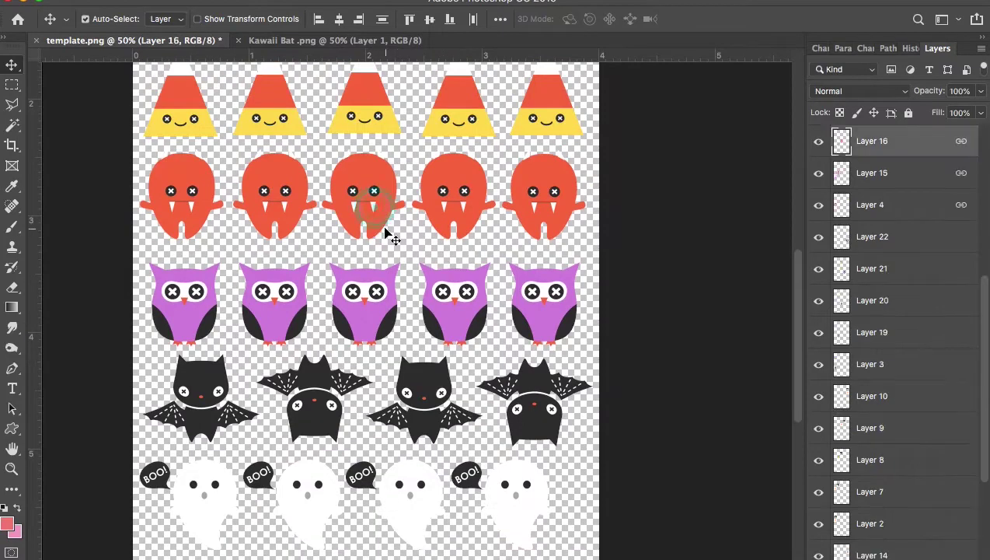
{"action": "left_click", "coordinate": [437, 286]}
{"action": "left_click", "coordinate": [433, 362]}
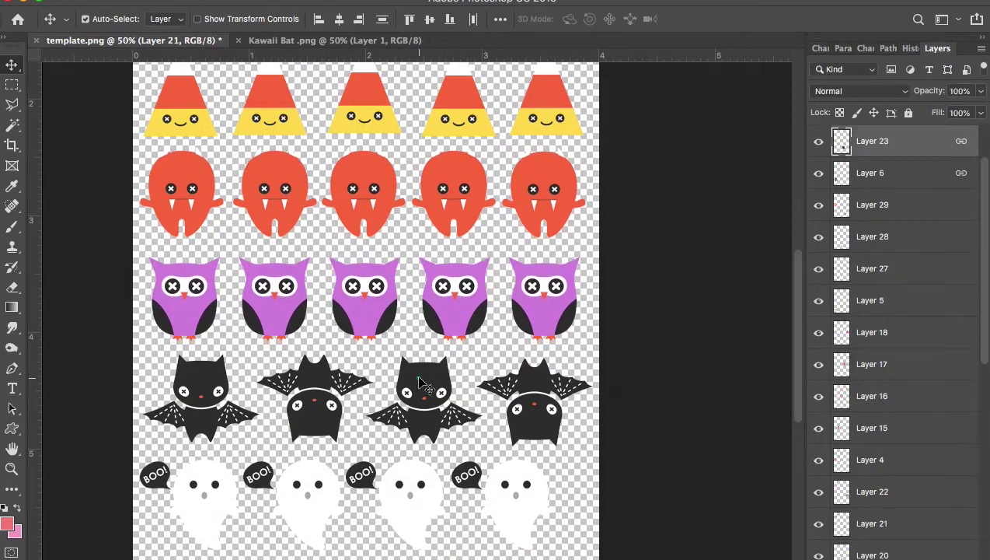
{"action": "left_click", "coordinate": [387, 515]}
Select all the sticker layers from Layer 1 to Layer 26 and merge them into a single layer
{"action": "key", "text": "super+minus"}
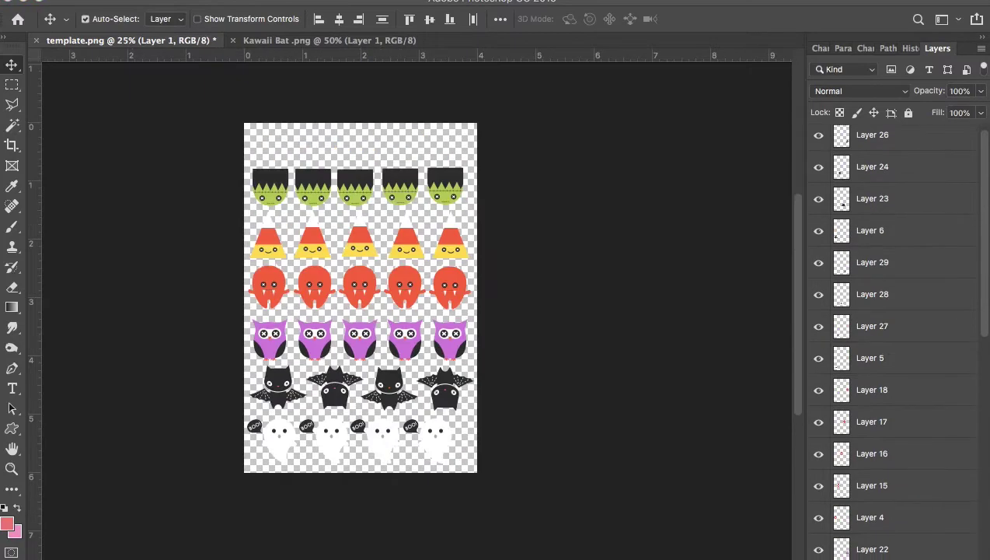
{"action": "left_click", "coordinate": [919, 549]}
{"action": "scroll", "coordinate": [924, 529], "scroll_direction": "down", "scroll_amount": 1}
{"action": "scroll", "coordinate": [925, 529], "scroll_direction": "down", "scroll_amount": 6}
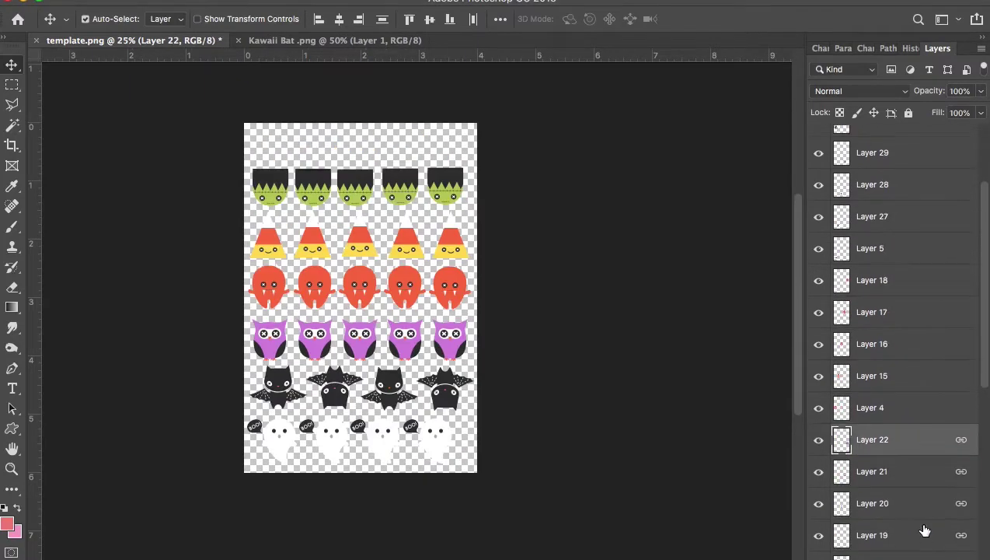
{"action": "scroll", "coordinate": [924, 529], "scroll_direction": "down", "scroll_amount": 8}
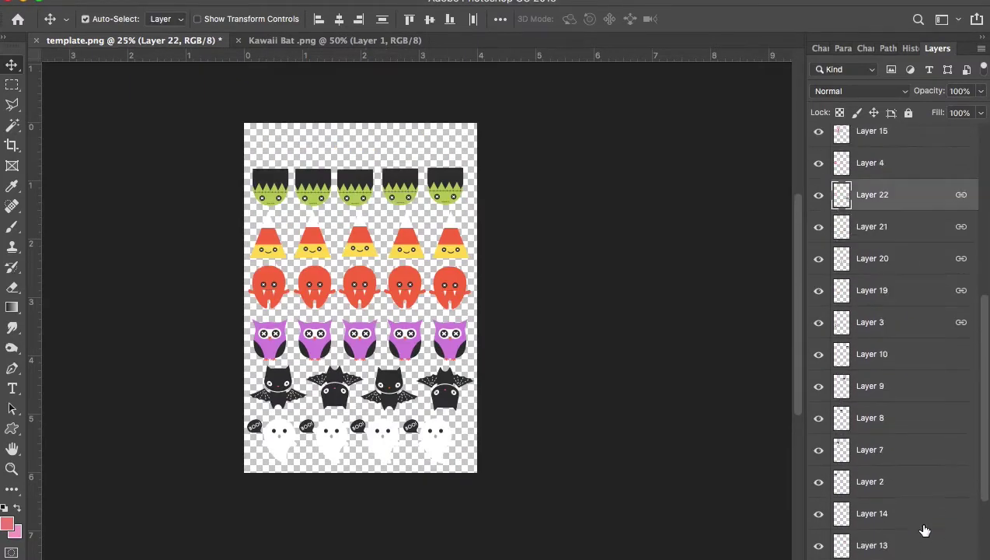
{"action": "left_click", "coordinate": [913, 491]}
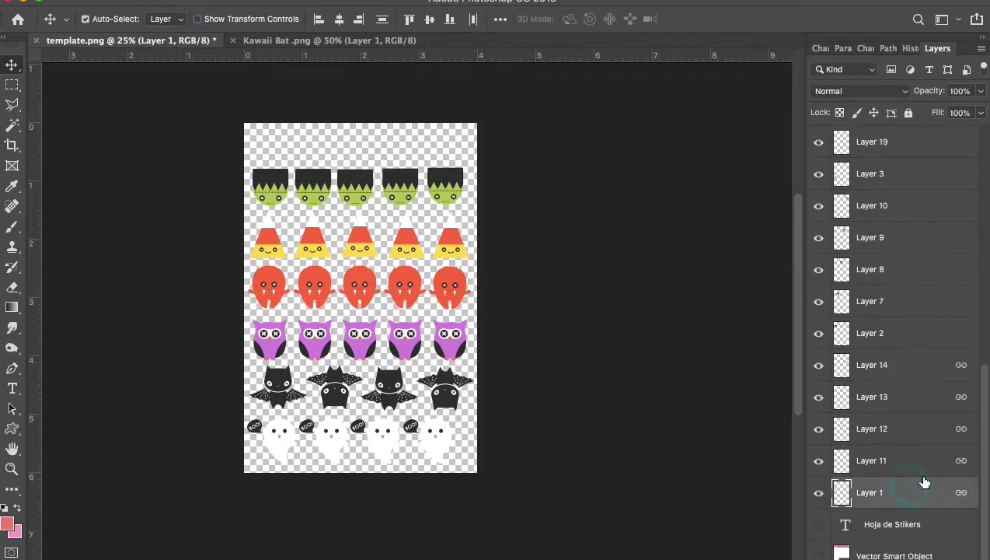
{"action": "scroll", "coordinate": [918, 482], "scroll_direction": "up", "scroll_amount": 15}
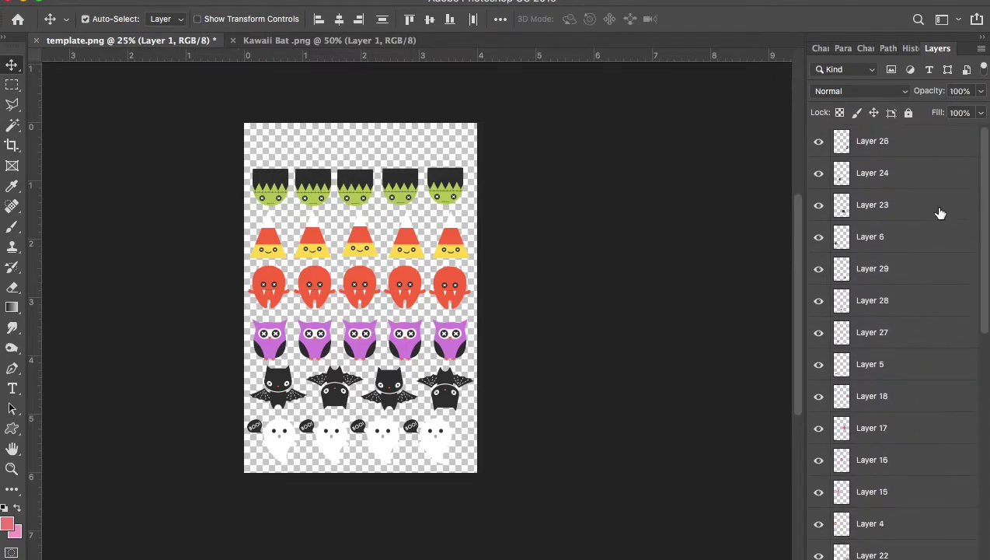
{"action": "left_click", "coordinate": [934, 149], "text": "shift"}
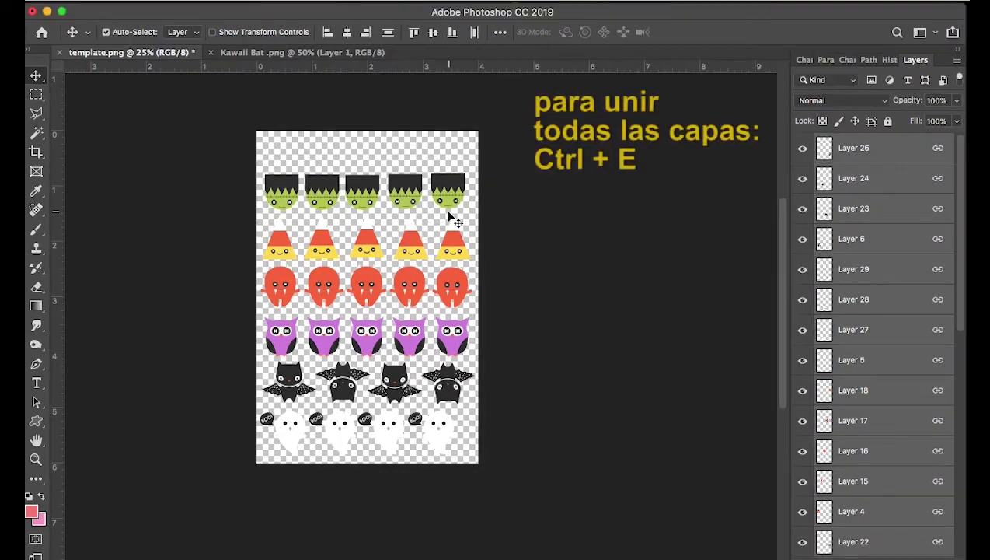
{"action": "key", "text": "ctrl+e"}
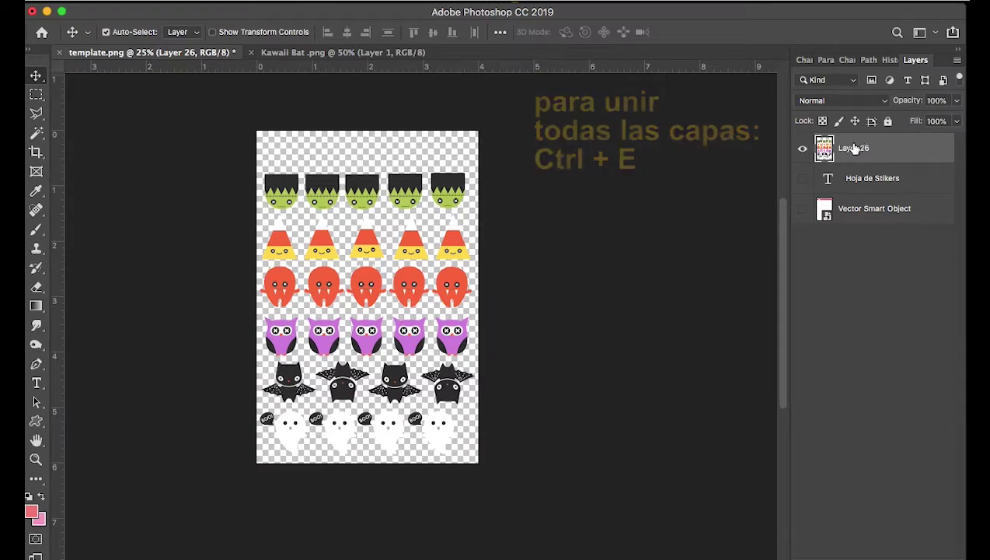
{"action": "left_click_drag", "start_coordinate": [465, 197], "coordinate": [526, 172]}
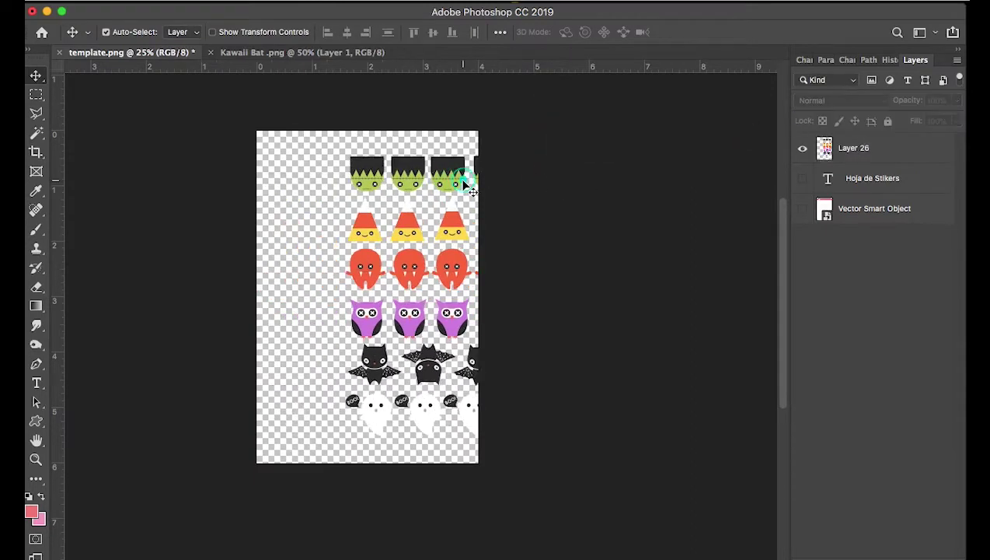
{"action": "key", "text": "ctrl+z"}
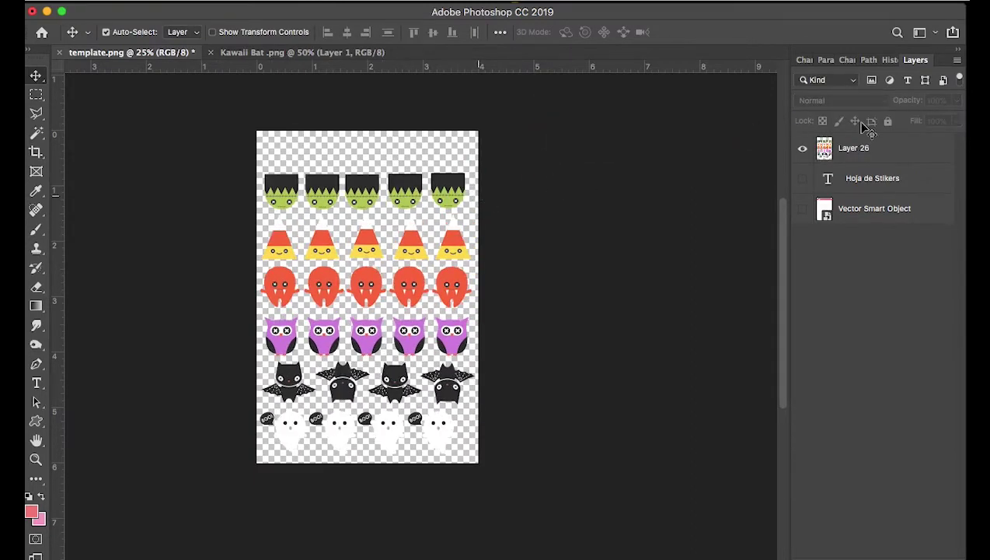
Add a Stroke effect to the merged sticker layer with size 8 px and position Outside
{"action": "left_click", "coordinate": [863, 149]}
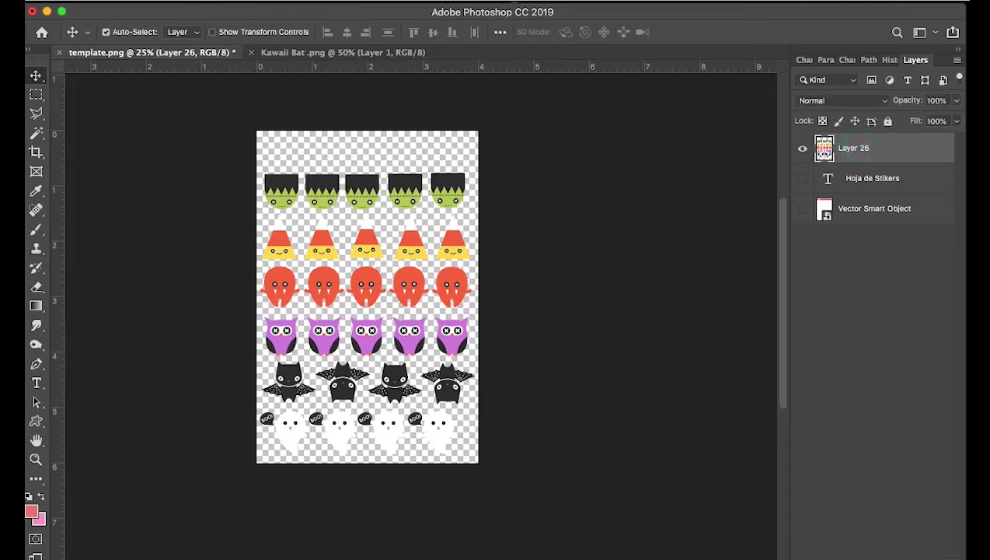
{"action": "left_click", "coordinate": [843, 553]}
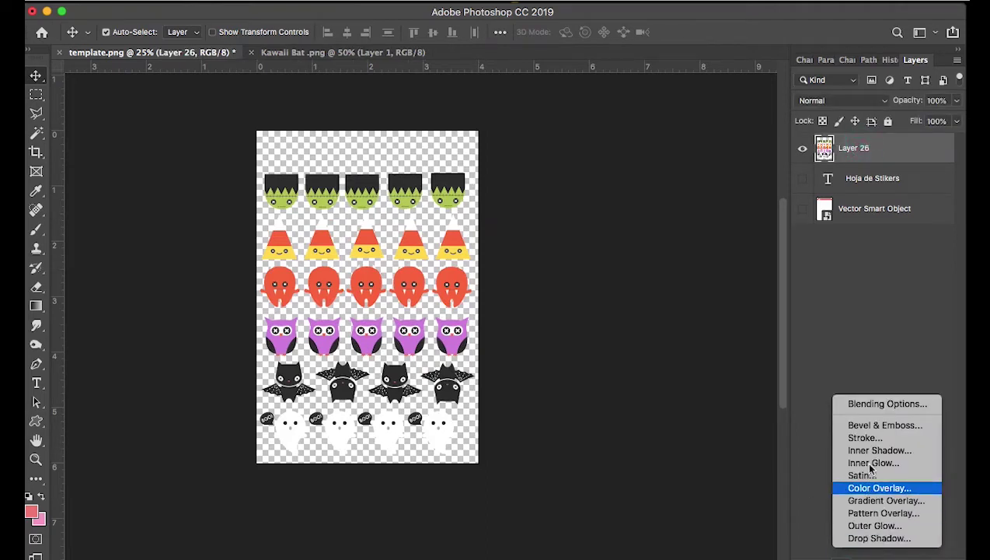
{"action": "left_click", "coordinate": [863, 437]}
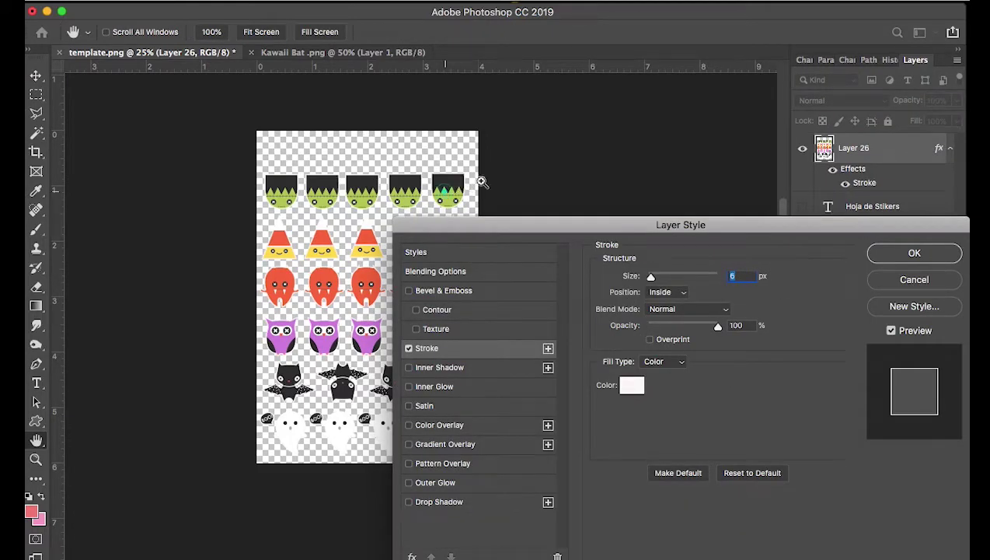
{"action": "scroll", "coordinate": [482, 181], "scroll_direction": "up", "scroll_amount": 2}
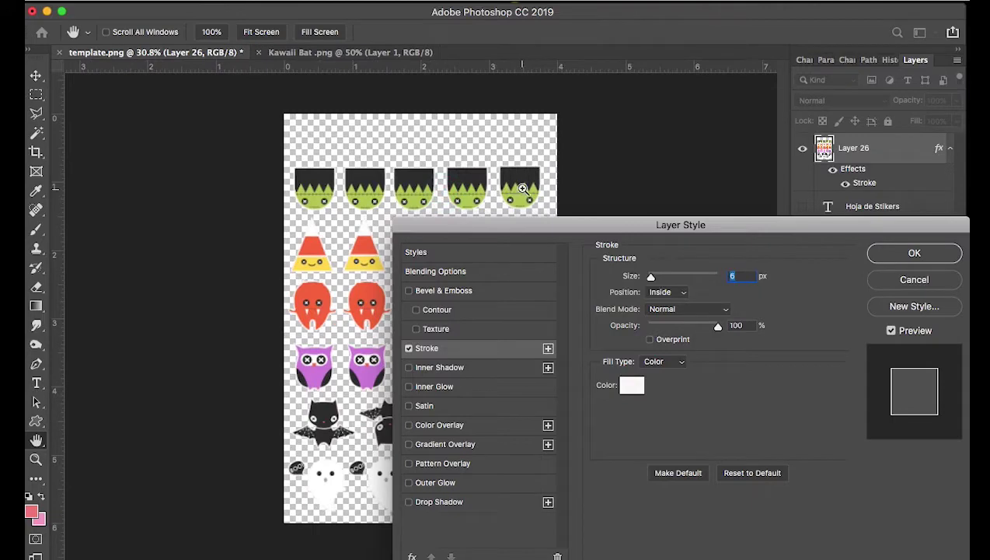
{"action": "scroll", "coordinate": [348, 267], "scroll_direction": "up", "scroll_amount": 5}
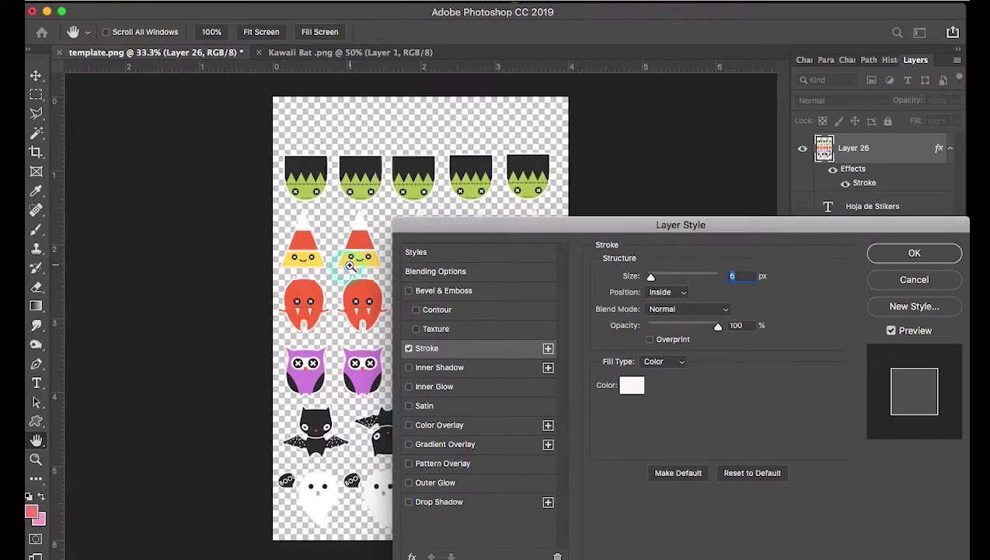
{"action": "scroll", "coordinate": [326, 321], "scroll_direction": "up", "scroll_amount": 3}
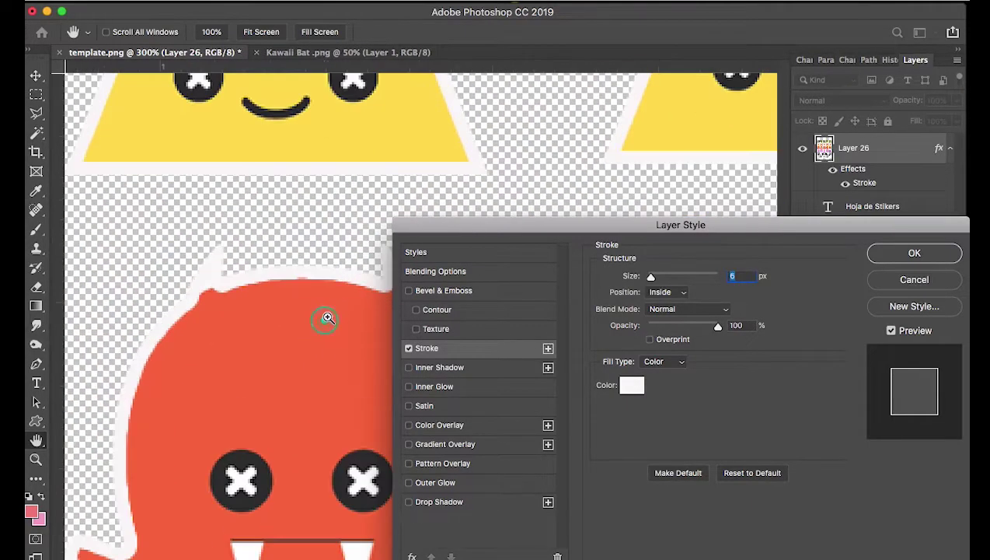
{"action": "key", "text": "alt"}
{"action": "scroll", "coordinate": [311, 314], "scroll_direction": "down", "scroll_amount": 3}
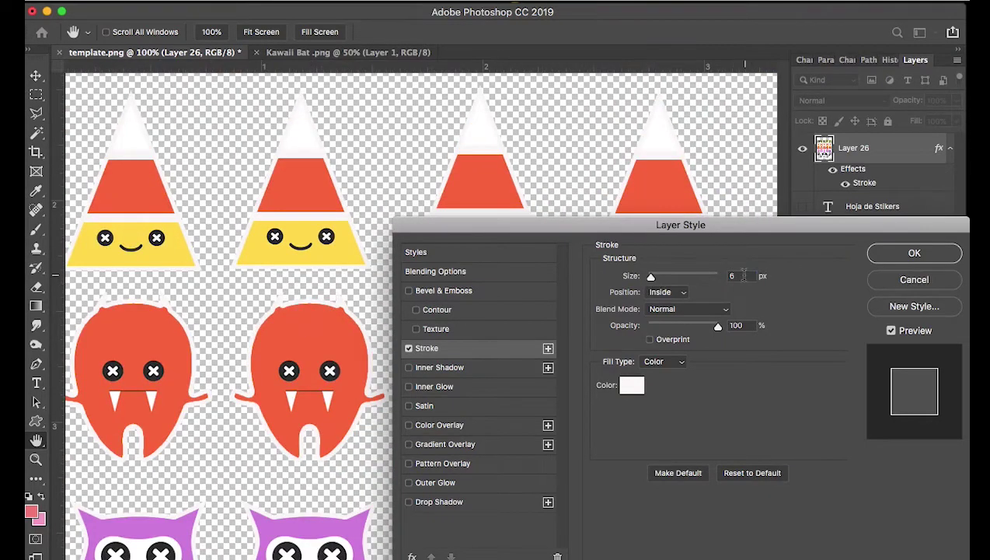
{"action": "left_click", "coordinate": [740, 273]}
{"action": "key", "text": "Up"}
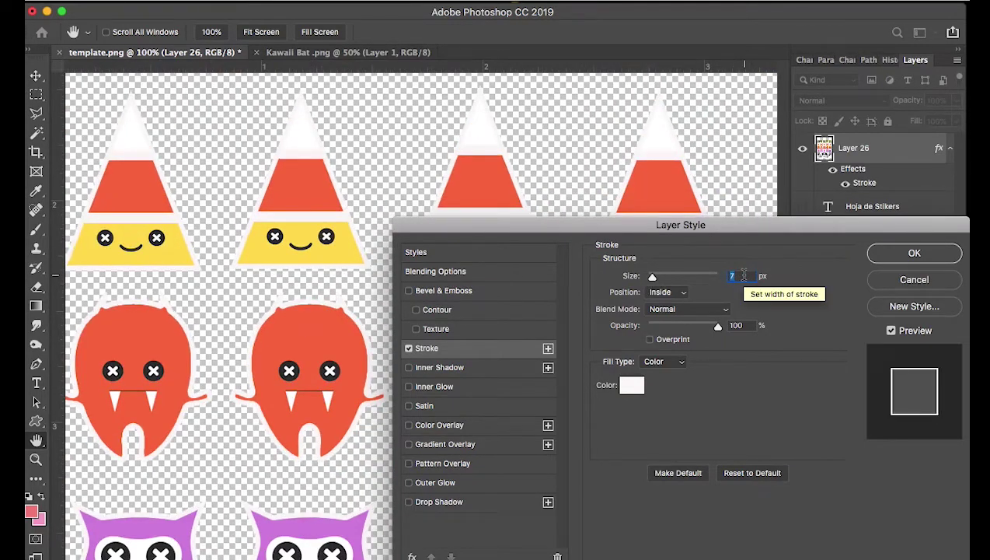
{"action": "left_click", "coordinate": [668, 291]}
{"action": "left_click", "coordinate": [685, 279]}
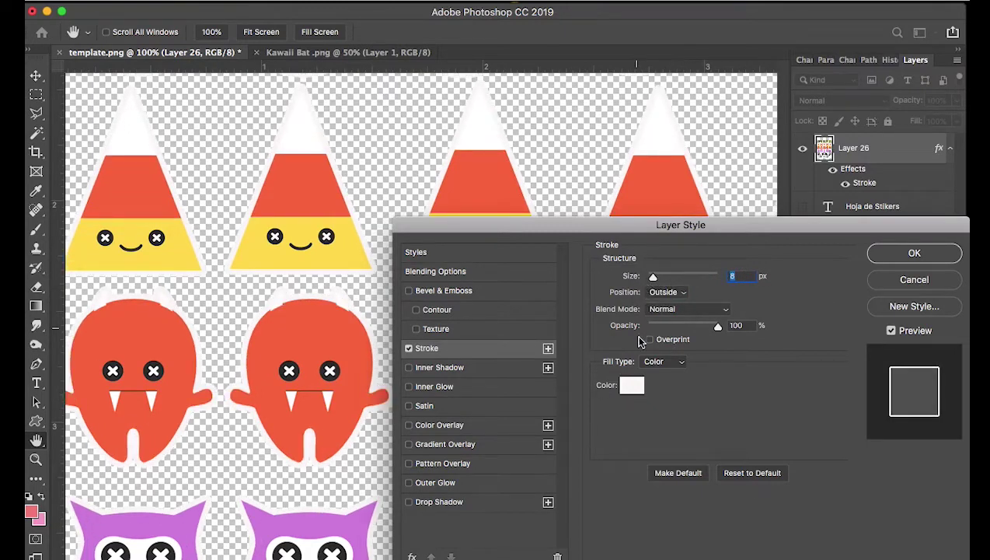
Try green #29a315 as the stroke color around the stickers
{"action": "left_click", "coordinate": [627, 388]}
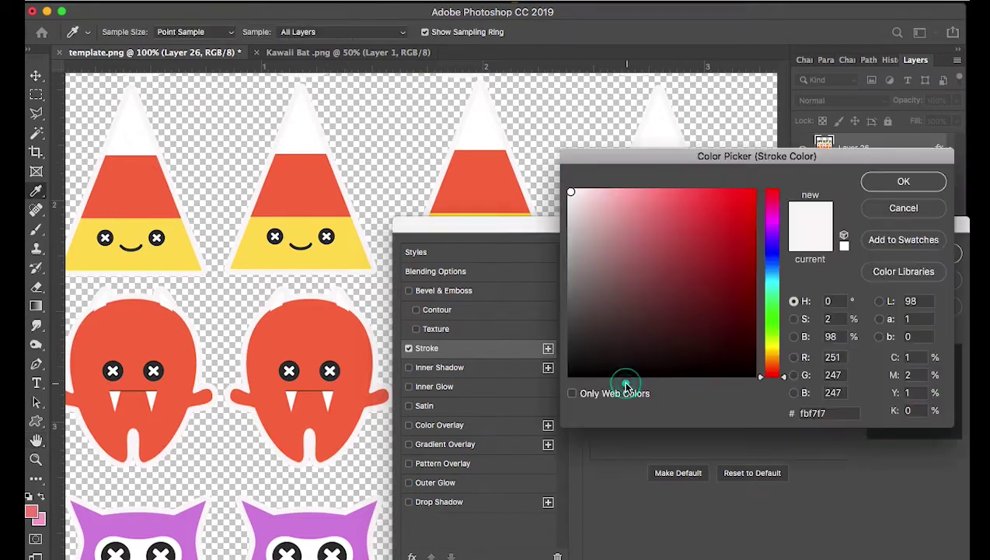
{"action": "left_click", "coordinate": [772, 344]}
{"action": "left_click", "coordinate": [774, 319]}
{"action": "left_click", "coordinate": [732, 256]}
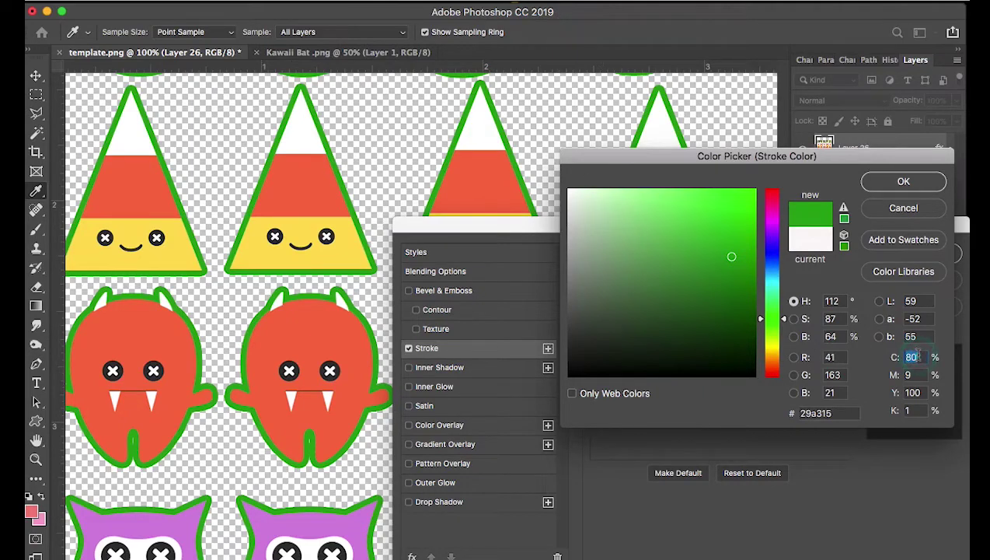
Set the stroke color to pure white with C, M, Y and K at 0, and apply the layer style
{"action": "type", "text": "0"}
{"action": "key", "text": "Tab"}
{"action": "type", "text": "0"}
{"action": "key", "text": "Tab"}
{"action": "type", "text": "0"}
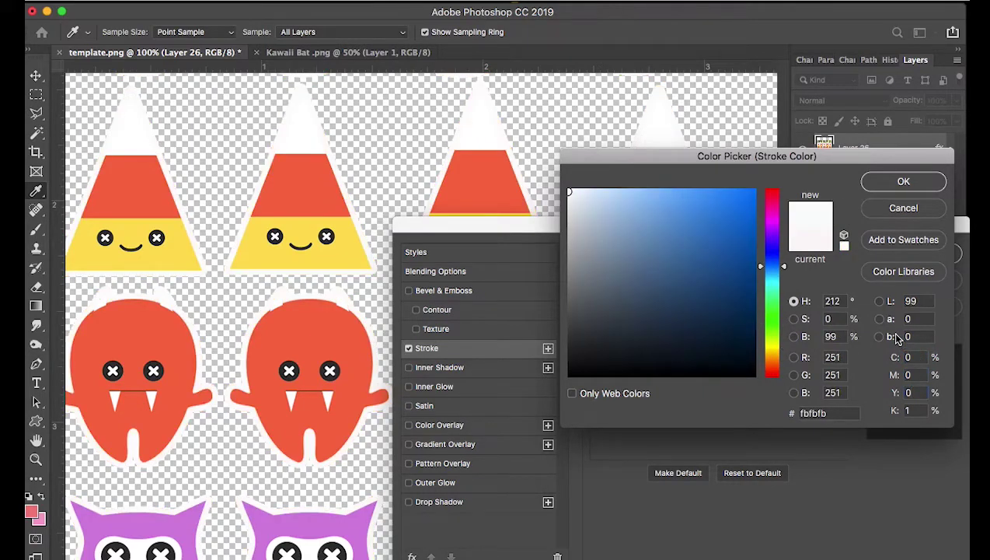
{"action": "type", "text": "0"}
{"action": "left_click", "coordinate": [903, 183]}
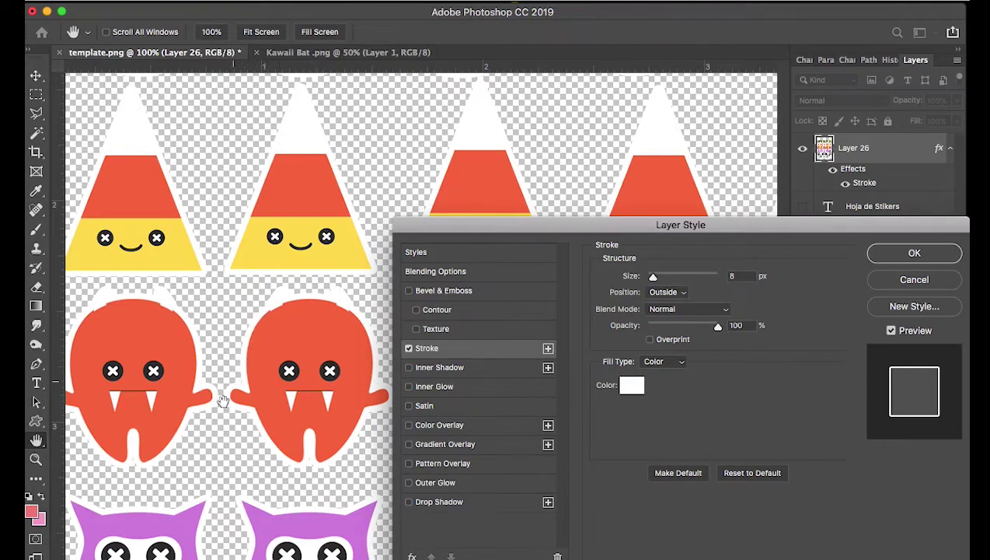
{"action": "scroll", "coordinate": [301, 467], "scroll_direction": "down", "scroll_amount": 5}
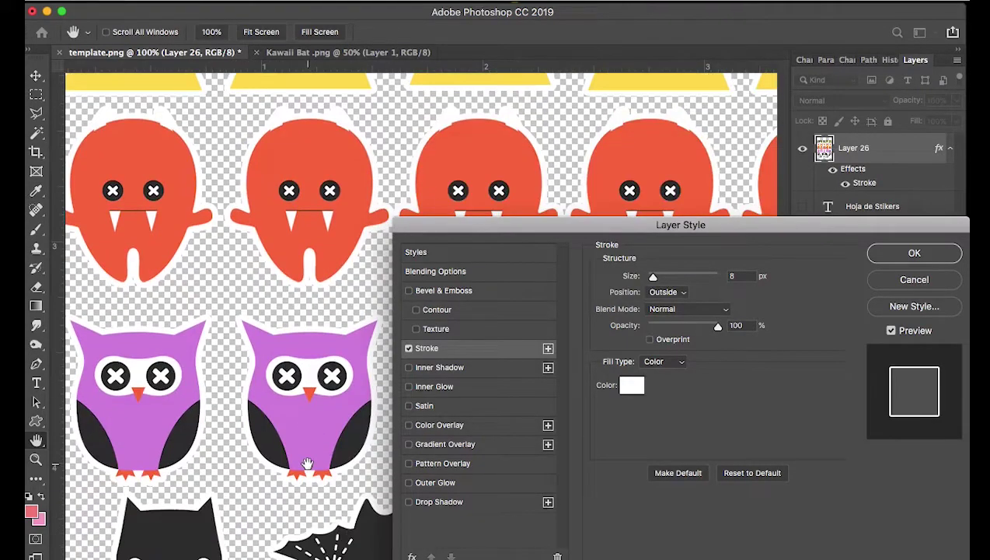
{"action": "scroll", "coordinate": [307, 464], "scroll_direction": "down", "scroll_amount": 10}
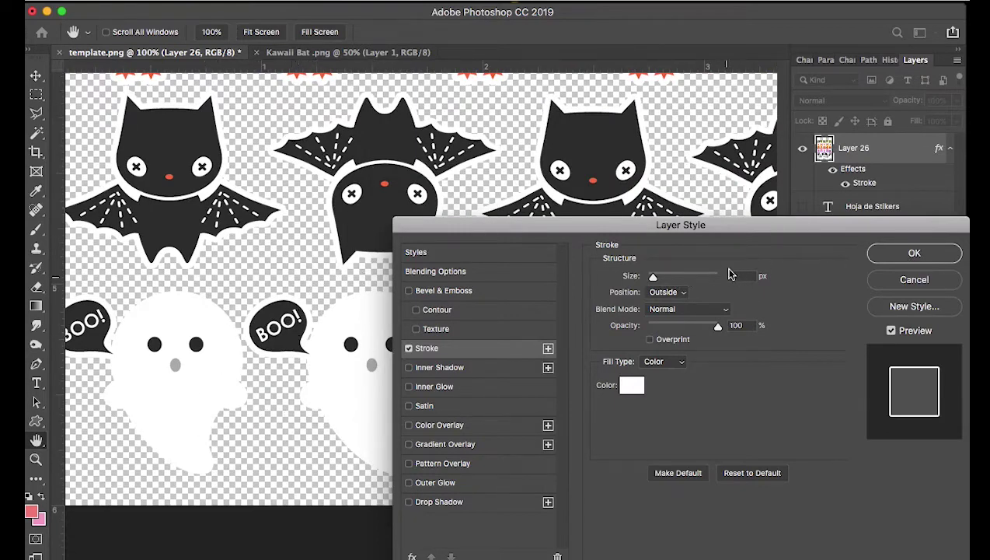
{"action": "left_click", "coordinate": [914, 253]}
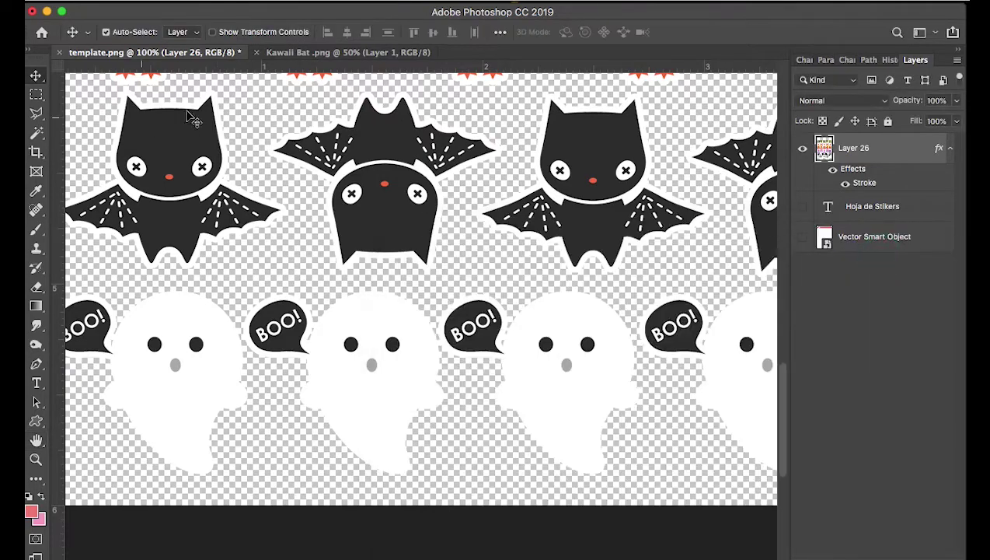
Save the outlined stickers as a PNG over the existing stickers_halloween.png in the stickers folder, using the large file size option
{"action": "left_click", "coordinate": [171, 4]}
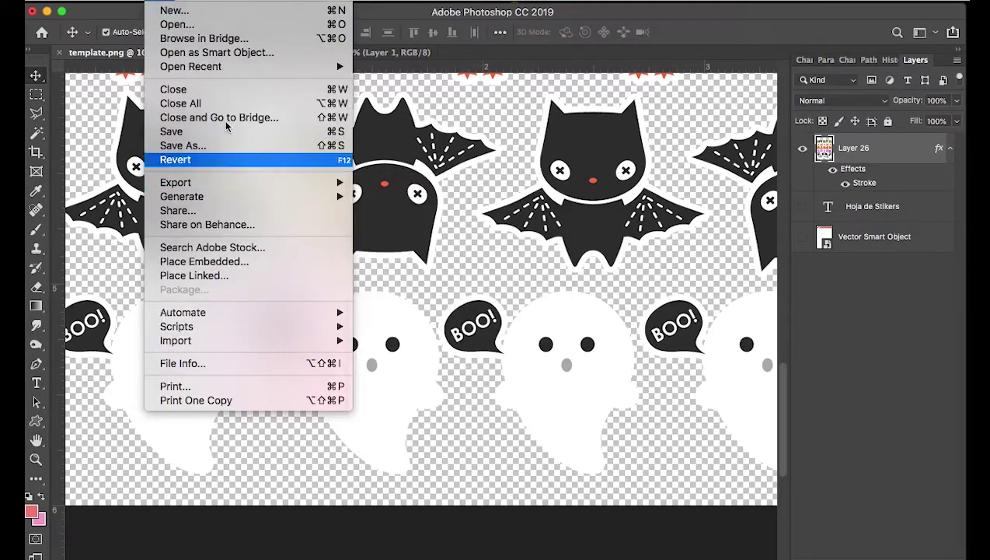
{"action": "left_click", "coordinate": [214, 150]}
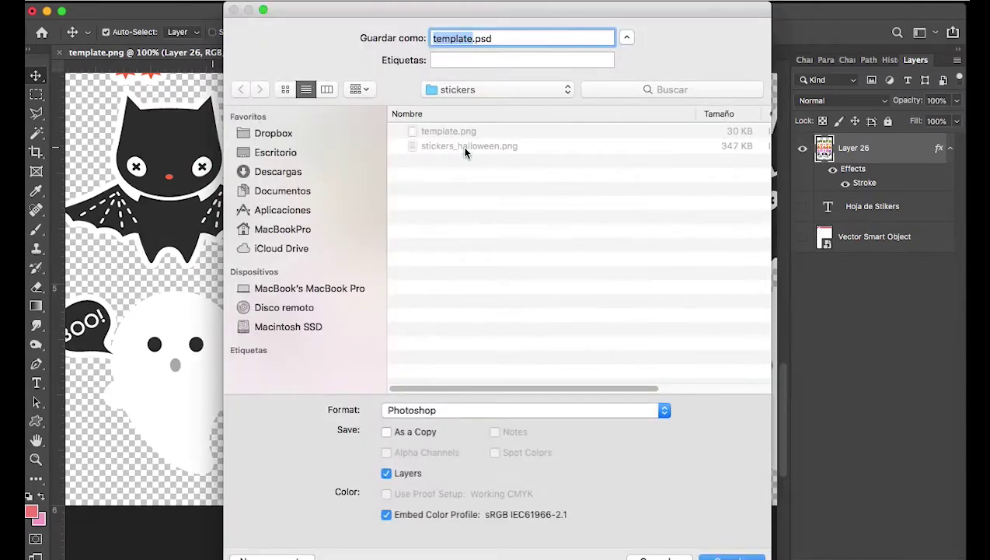
{"action": "left_click", "coordinate": [465, 152]}
{"action": "left_click", "coordinate": [448, 414]}
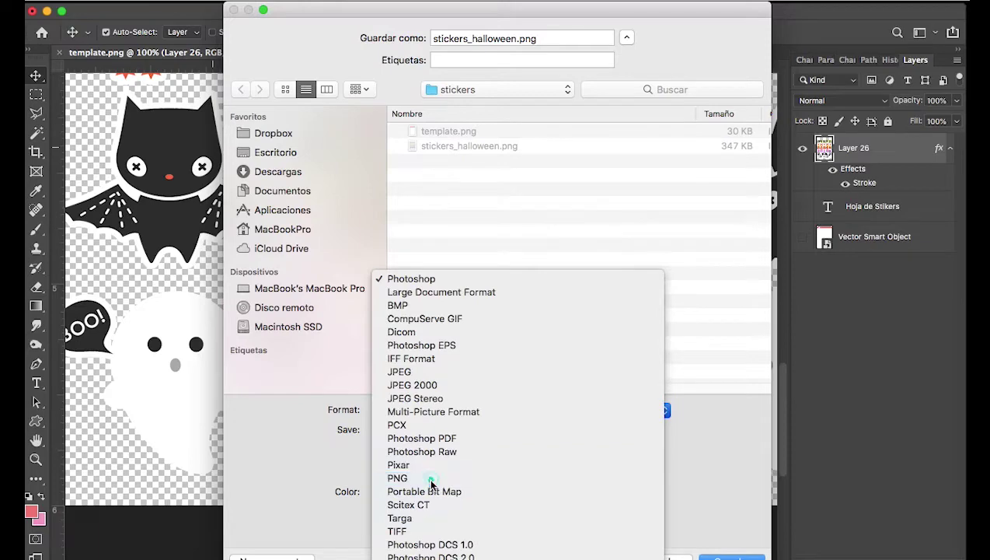
{"action": "left_click", "coordinate": [433, 479]}
{"action": "left_click", "coordinate": [731, 557]}
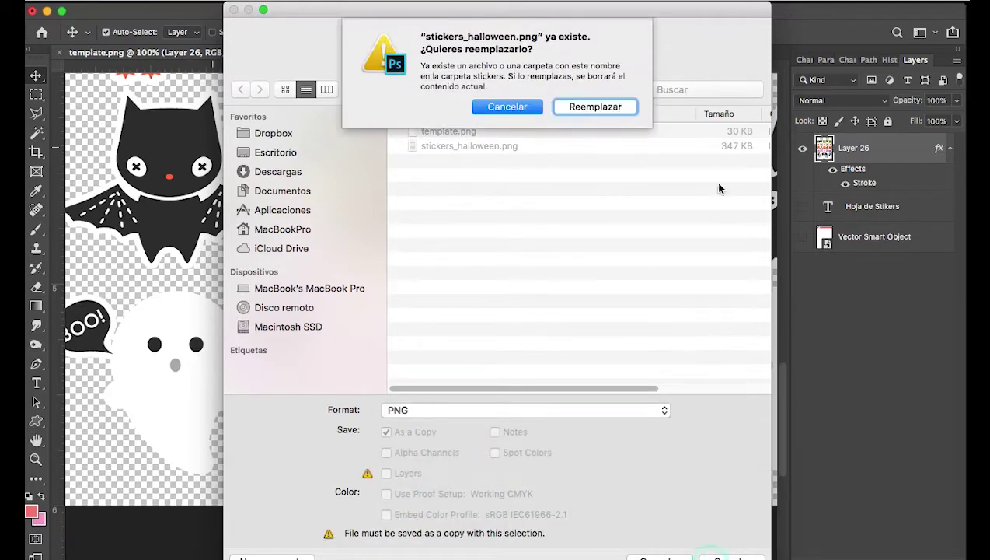
{"action": "left_click", "coordinate": [611, 109]}
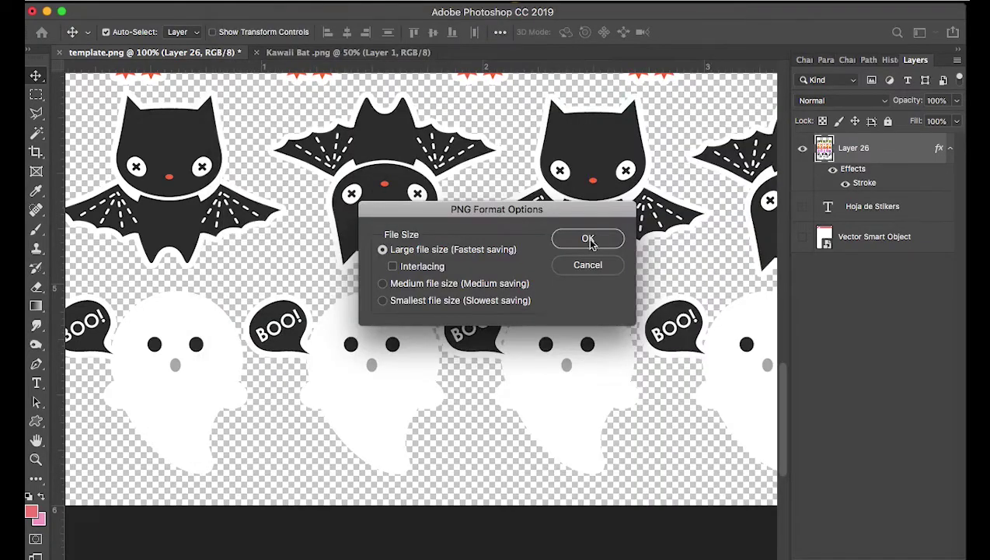
{"action": "left_click", "coordinate": [592, 244]}
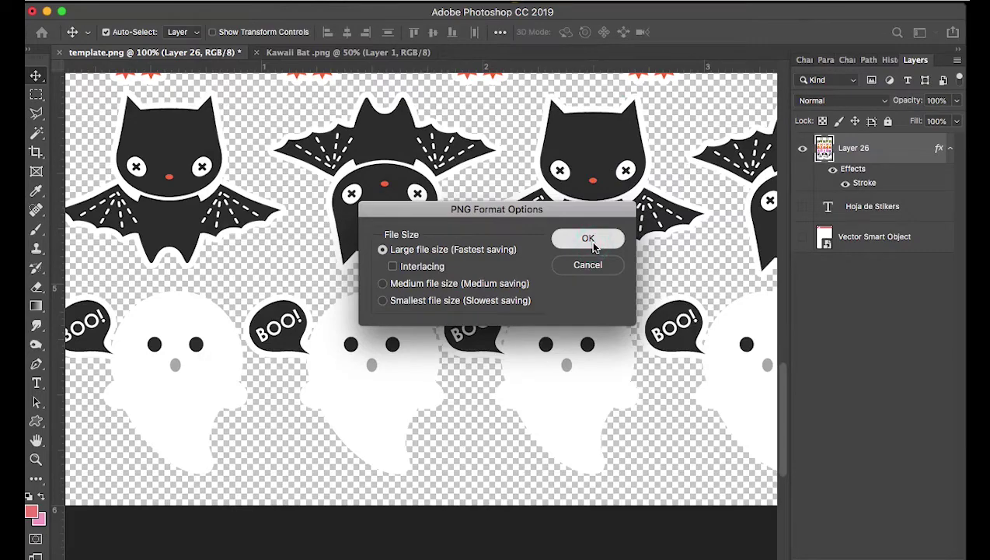
Hide the merged sticker layer and show the Hoja de Stikers text and the Vector Smart Object background
{"action": "scroll", "coordinate": [598, 245], "scroll_direction": "up", "scroll_amount": 10}
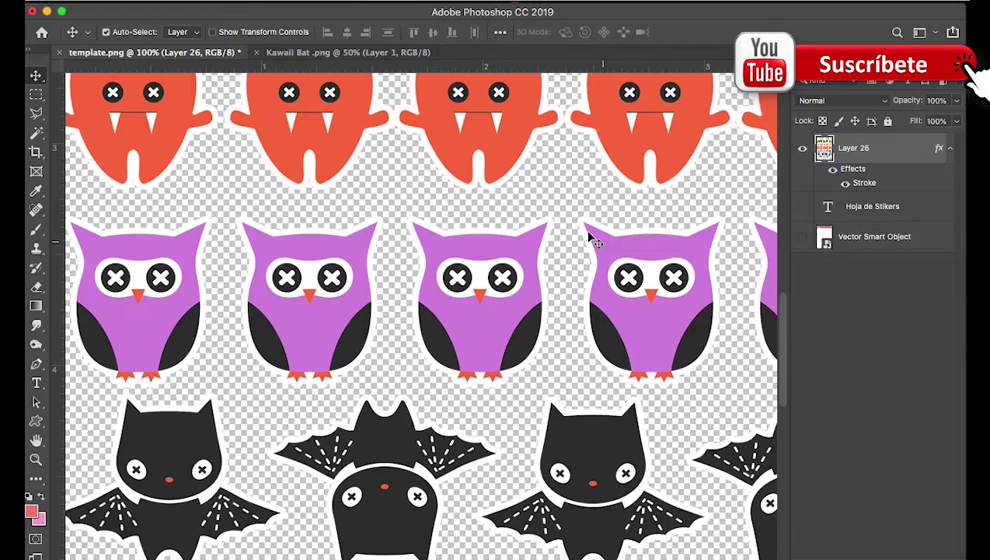
{"action": "left_click", "coordinate": [566, 247], "text": "alt"}
{"action": "left_click", "coordinate": [563, 244], "text": "alt"}
{"action": "left_click", "coordinate": [564, 244], "text": "alt"}
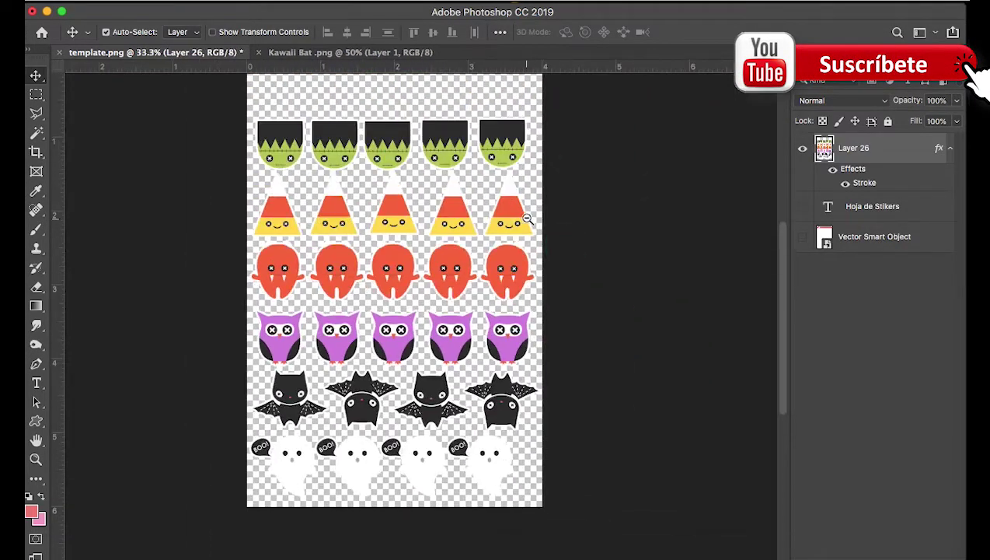
{"action": "left_click", "coordinate": [804, 149]}
{"action": "left_click", "coordinate": [802, 207]}
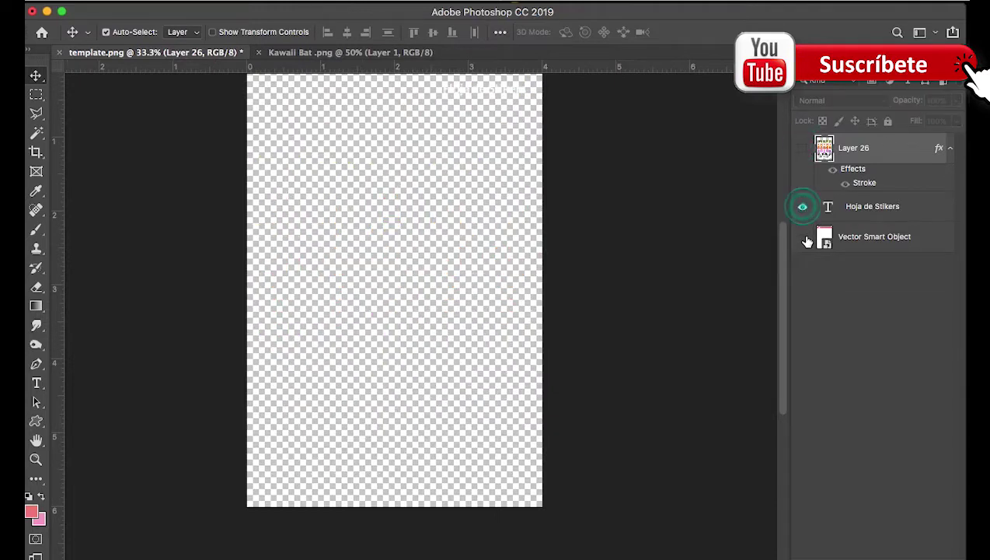
{"action": "left_click", "coordinate": [803, 236]}
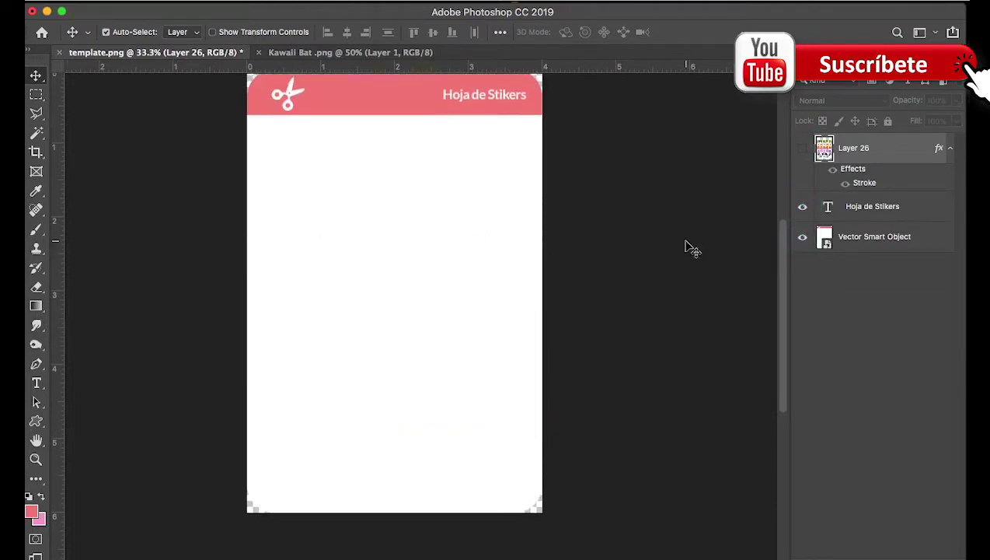
{"action": "scroll", "coordinate": [692, 249], "scroll_direction": "up", "scroll_amount": 3}
{"action": "scroll", "coordinate": [692, 249], "scroll_direction": "down", "scroll_amount": 1}
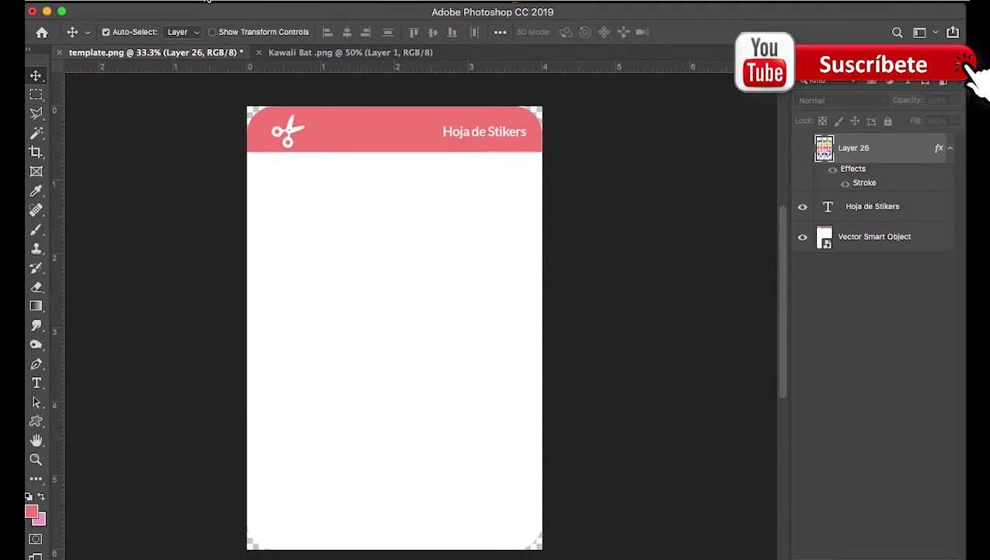
Save the blank sheet background as a PNG over the existing template.png, using the large file size option
{"action": "left_click", "coordinate": [160, 1]}
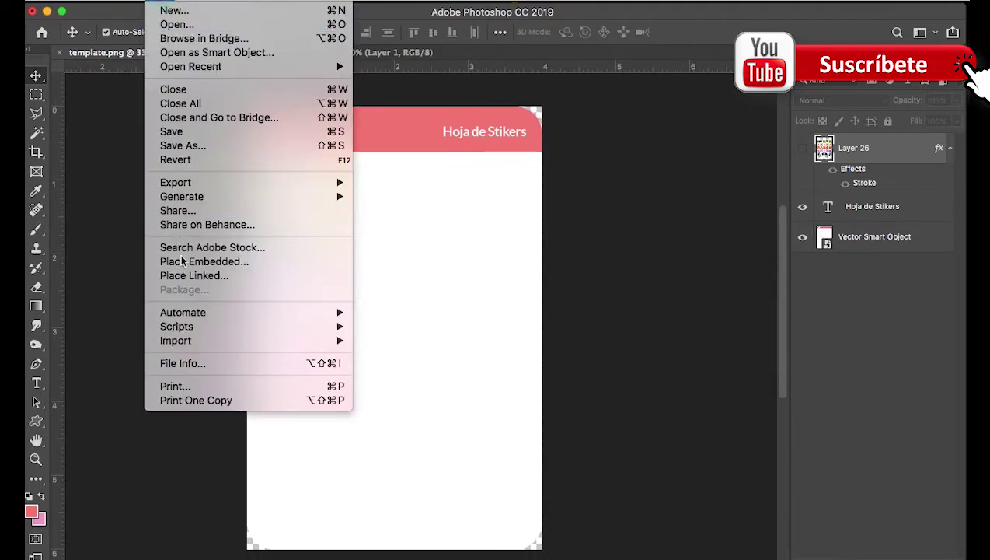
{"action": "left_click", "coordinate": [219, 146]}
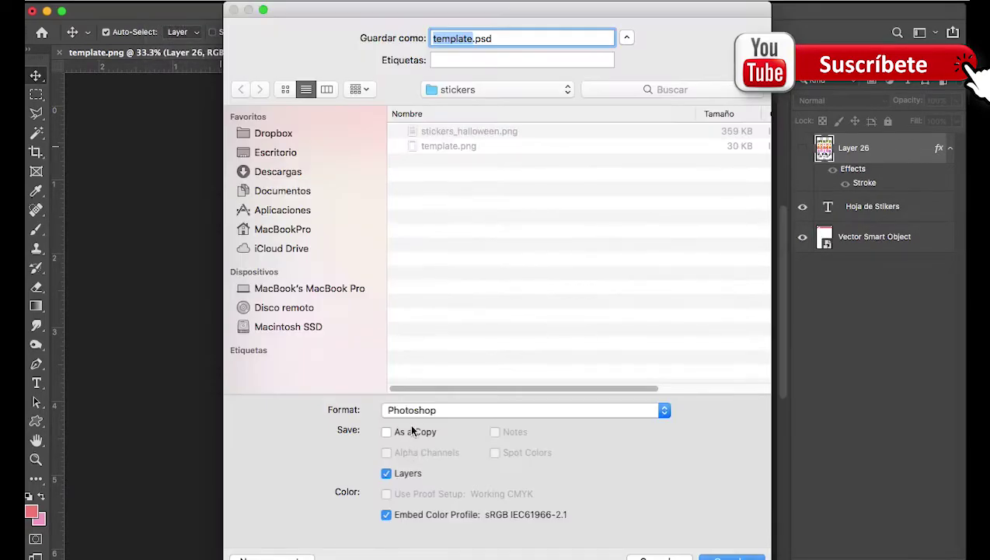
{"action": "left_click", "coordinate": [412, 409]}
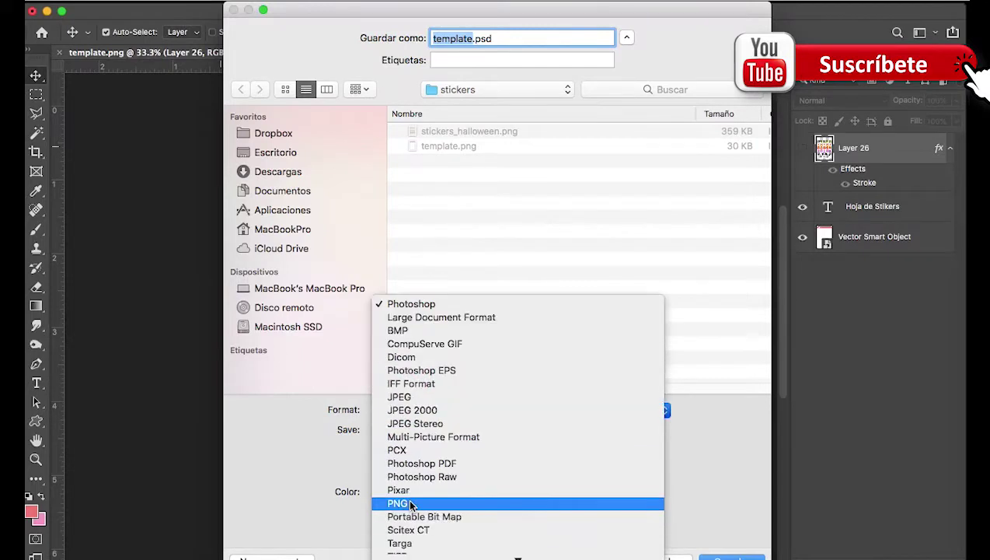
{"action": "left_click", "coordinate": [397, 477]}
{"action": "left_click", "coordinate": [429, 151]}
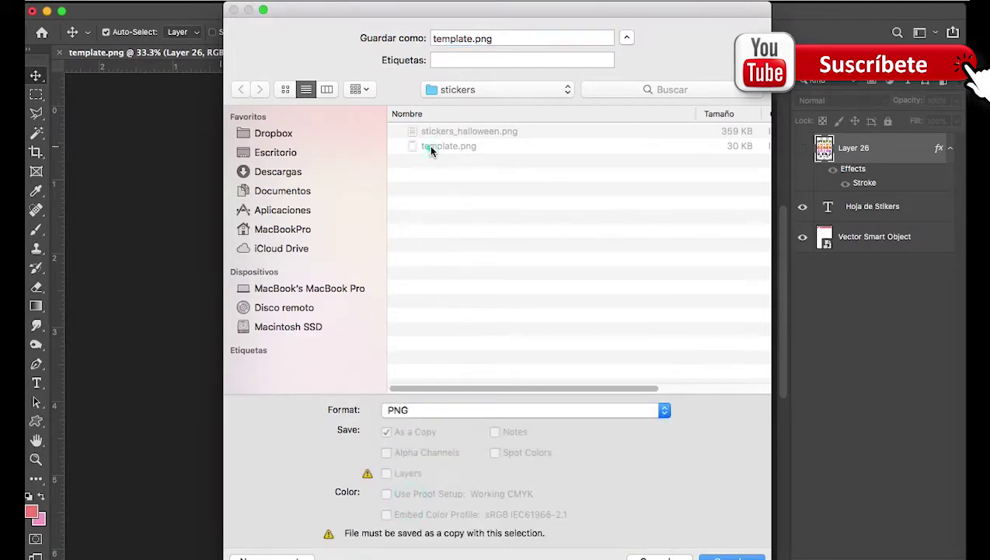
{"action": "left_click", "coordinate": [714, 553]}
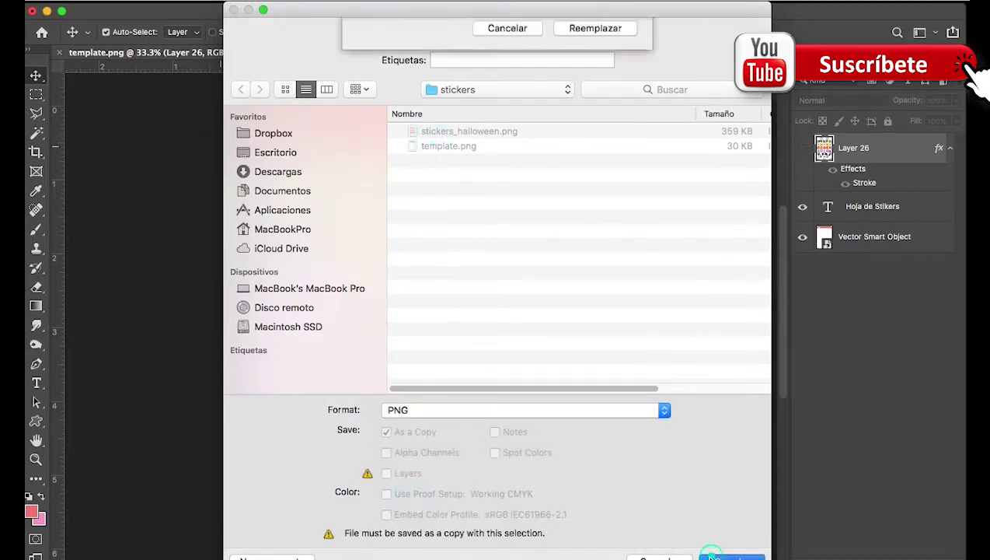
{"action": "left_click", "coordinate": [594, 105]}
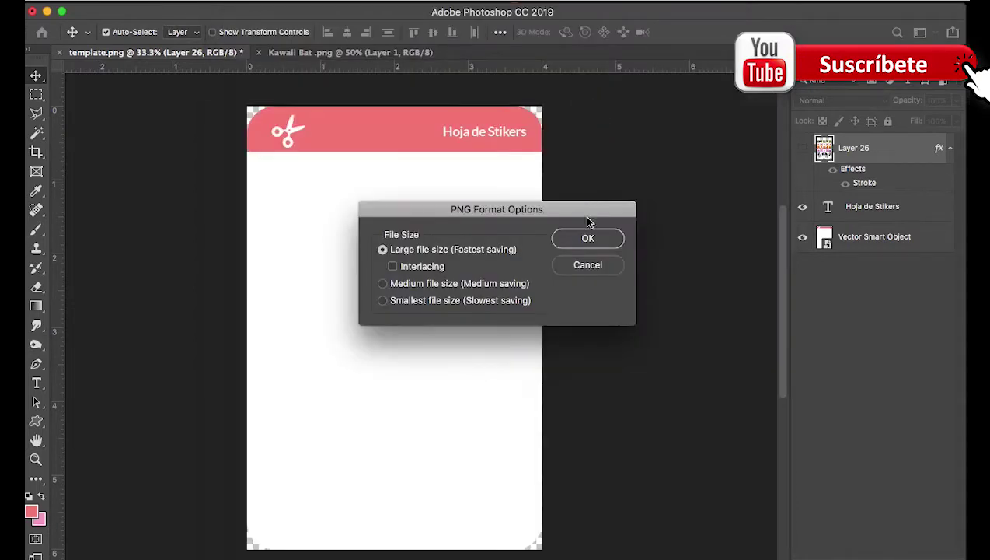
{"action": "left_click", "coordinate": [588, 239]}
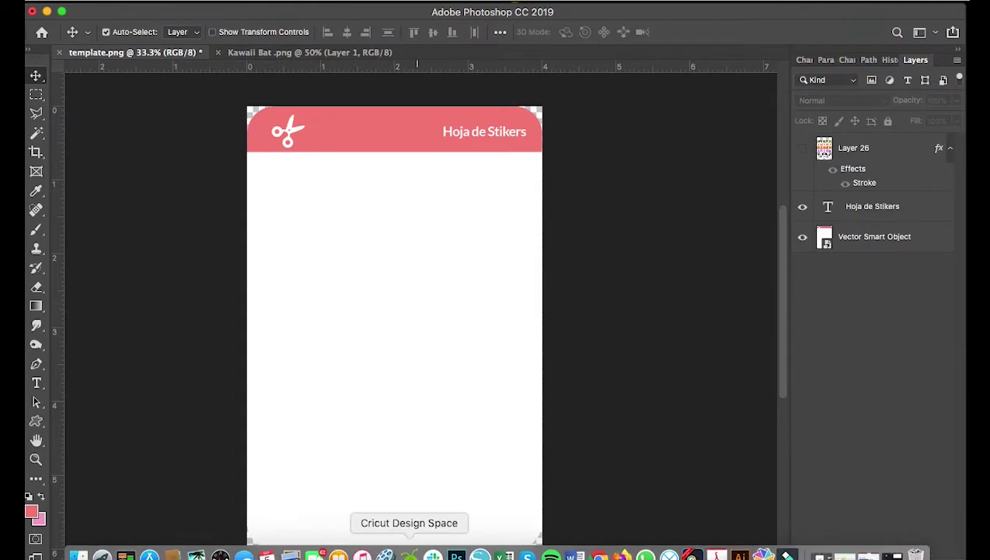
Switch to Cricut Design Space and load template.png from the stickers folder as a new image upload
{"action": "left_click", "coordinate": [409, 555]}
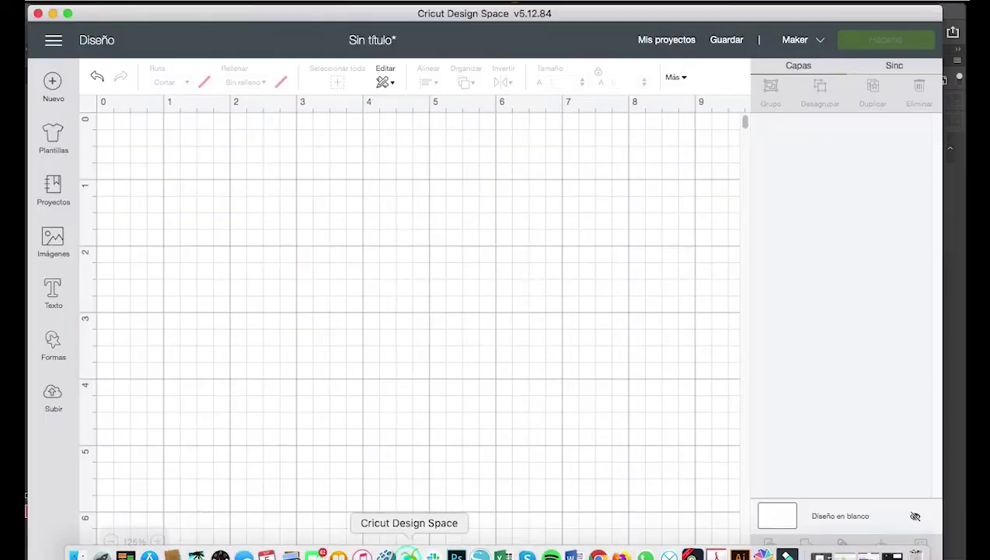
{"action": "left_click", "coordinate": [54, 398]}
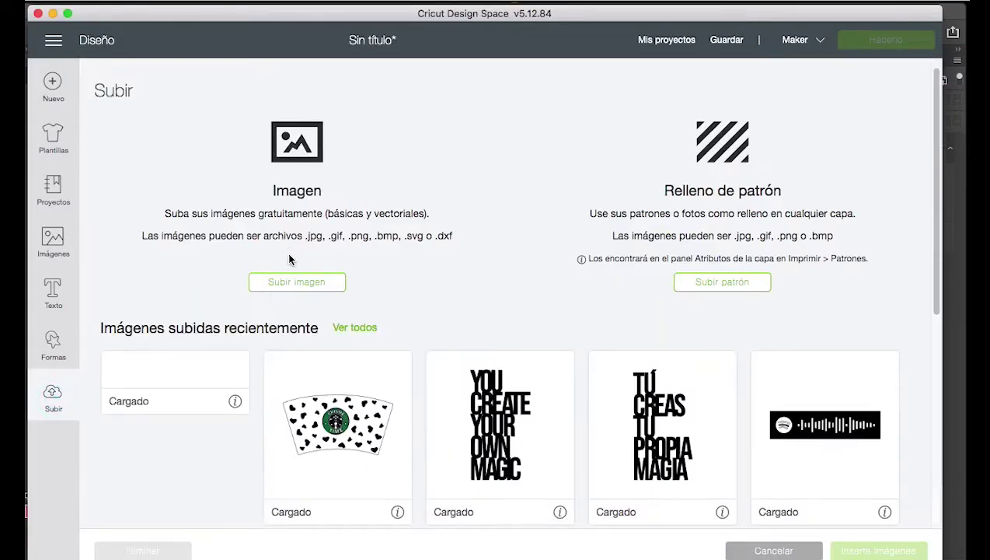
{"action": "left_click", "coordinate": [291, 282]}
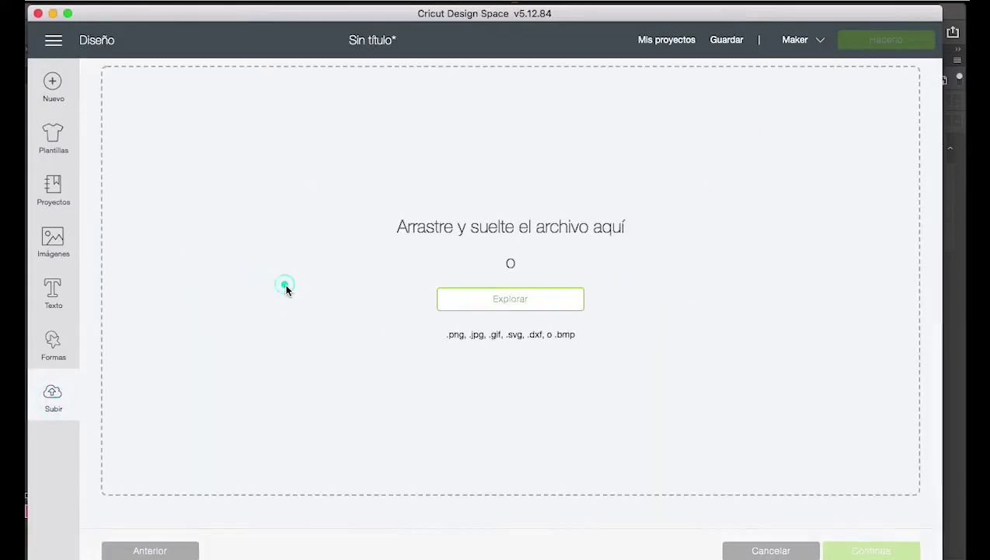
{"action": "left_click", "coordinate": [464, 302]}
{"action": "double_click", "coordinate": [328, 74]}
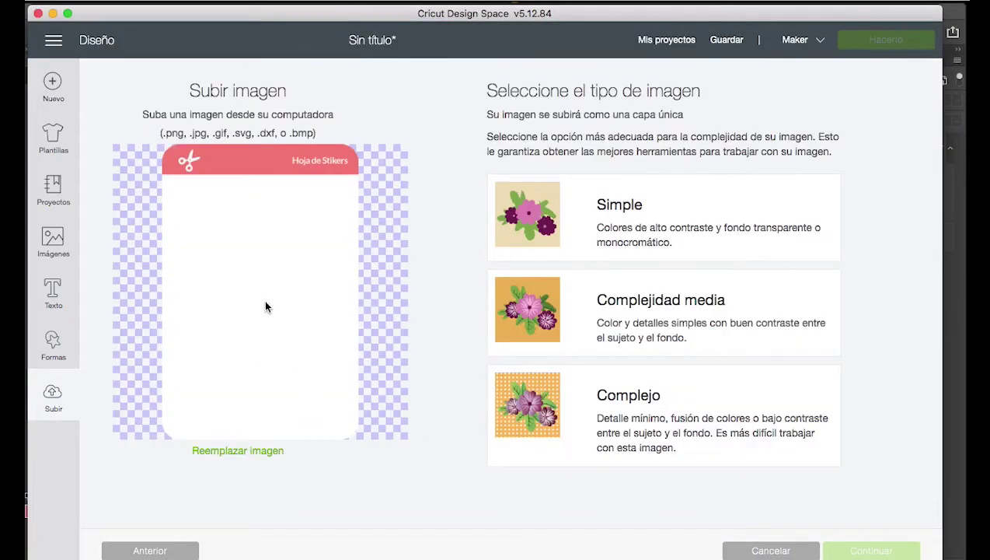
Set the template's image type to Complejo, keep its whole background, and save it as a print-then-cut image named template-stickers
{"action": "left_click", "coordinate": [677, 421]}
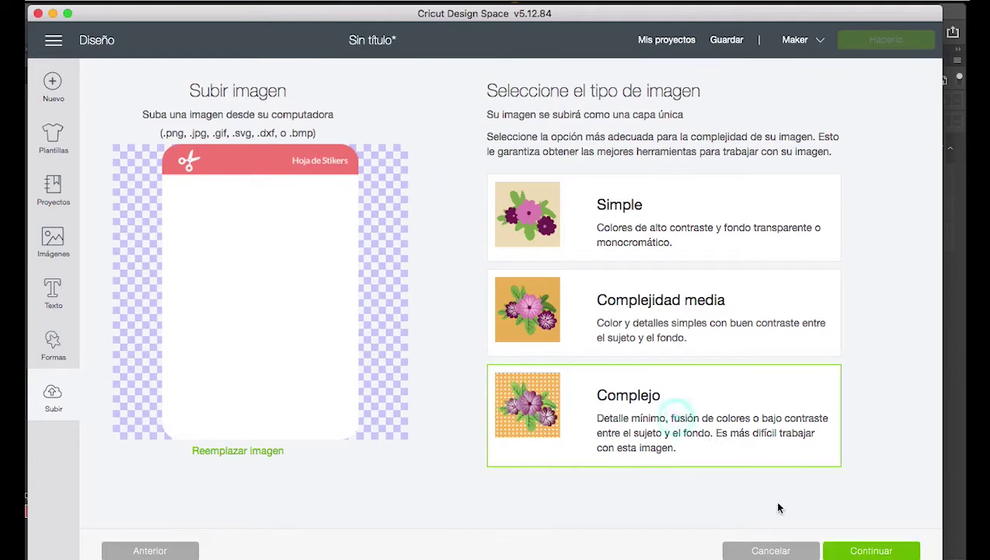
{"action": "left_click", "coordinate": [862, 552]}
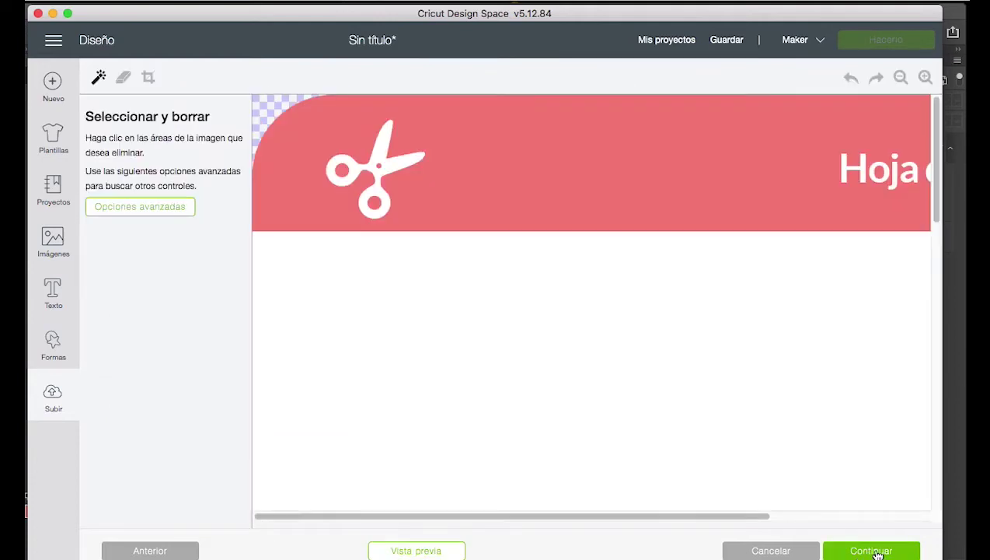
{"action": "left_click", "coordinate": [875, 552]}
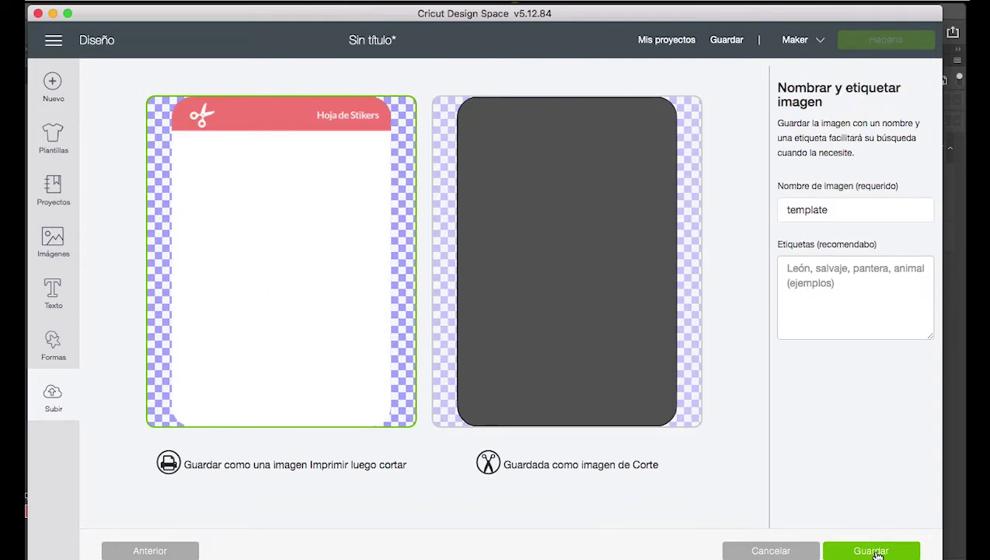
{"action": "left_click", "coordinate": [829, 207]}
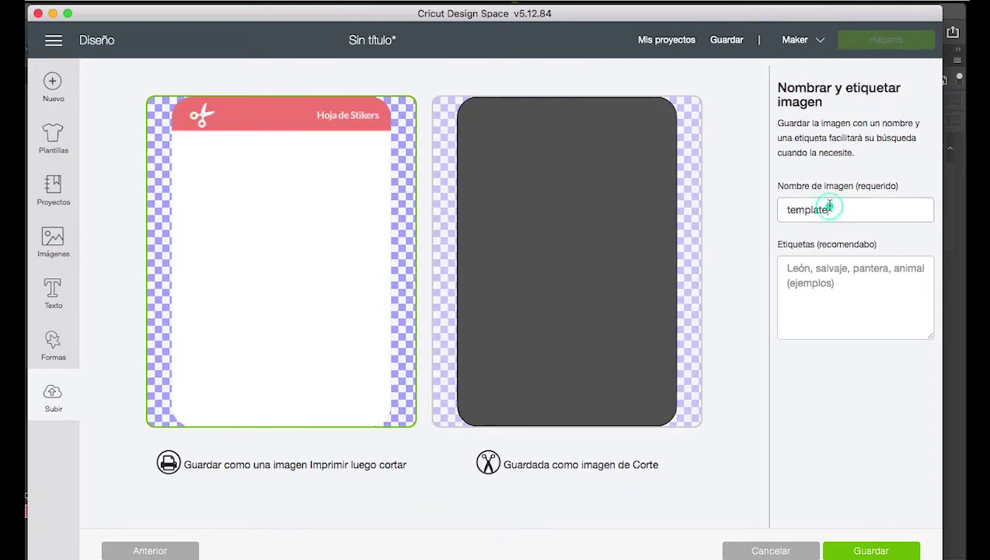
{"action": "type", "text": "-stickers"}
{"action": "left_click", "coordinate": [859, 550]}
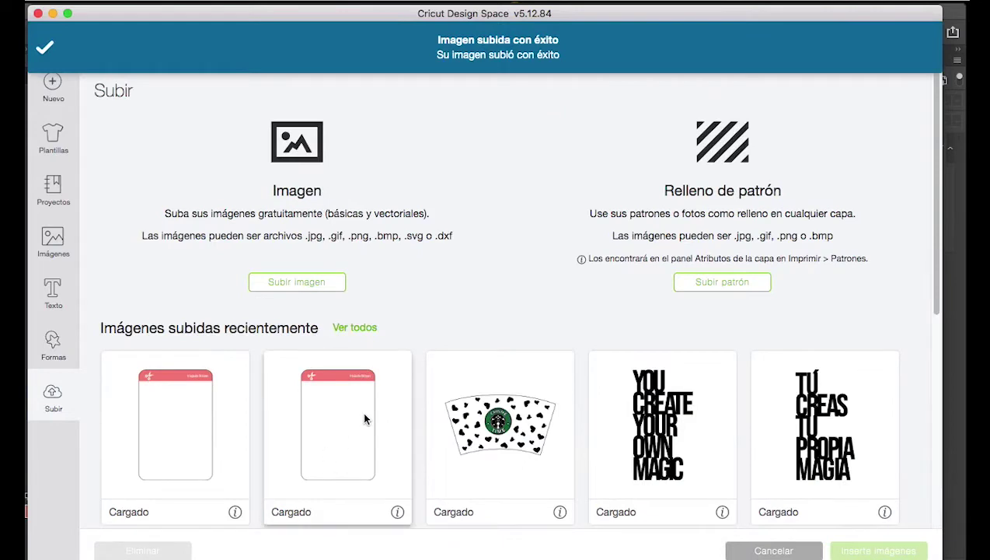
Start another image upload and load stickers_halloween.png from the stickers folder
{"action": "left_click", "coordinate": [370, 370]}
{"action": "left_click", "coordinate": [111, 408]}
{"action": "left_click", "coordinate": [321, 286]}
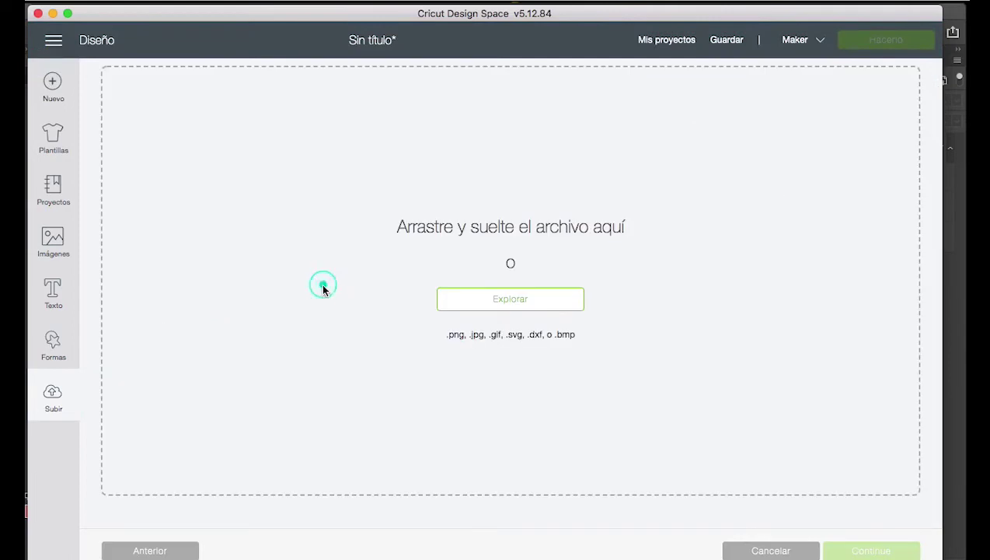
{"action": "left_click", "coordinate": [520, 296]}
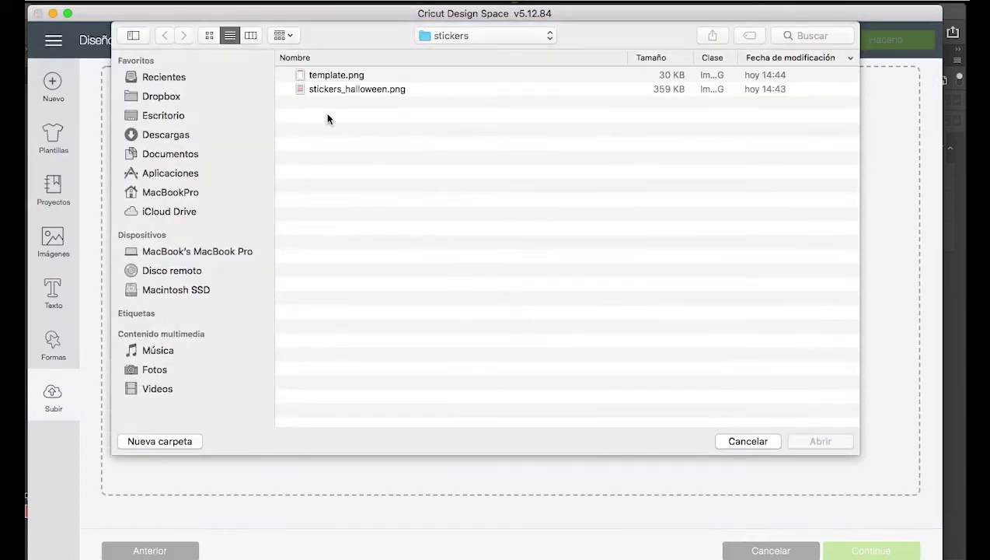
{"action": "double_click", "coordinate": [348, 90]}
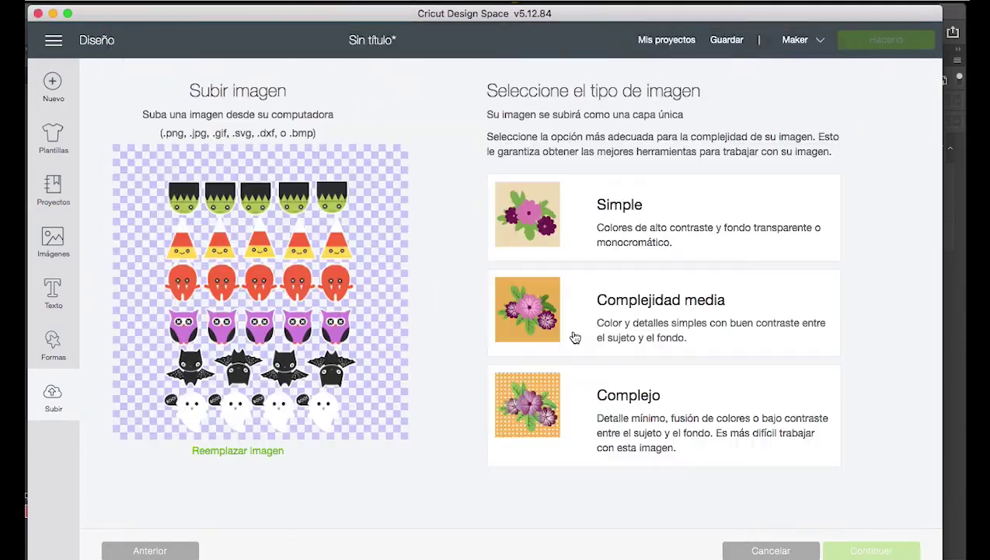
Set the sticker image's type to Complejo, check its transparent background, and proceed to the naming stage without erasing anything
{"action": "left_click", "coordinate": [663, 418]}
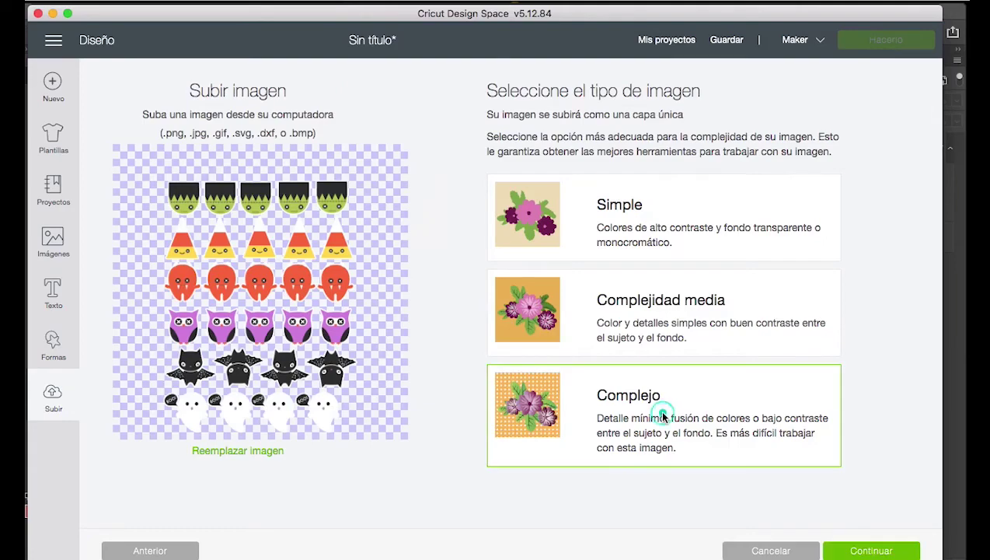
{"action": "left_click", "coordinate": [871, 550]}
{"action": "scroll", "coordinate": [498, 422], "scroll_direction": "down", "scroll_amount": 10}
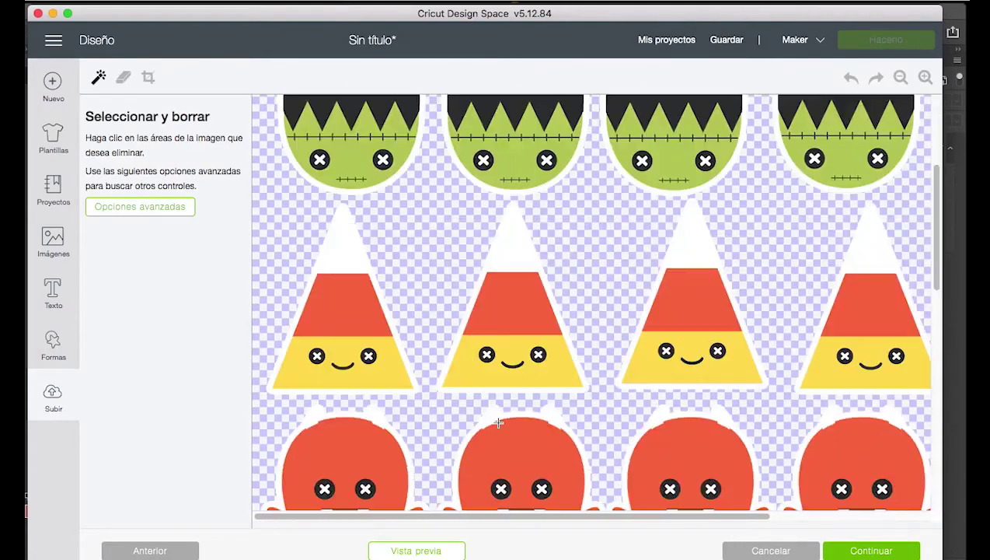
{"action": "scroll", "coordinate": [498, 422], "scroll_direction": "up", "scroll_amount": 5}
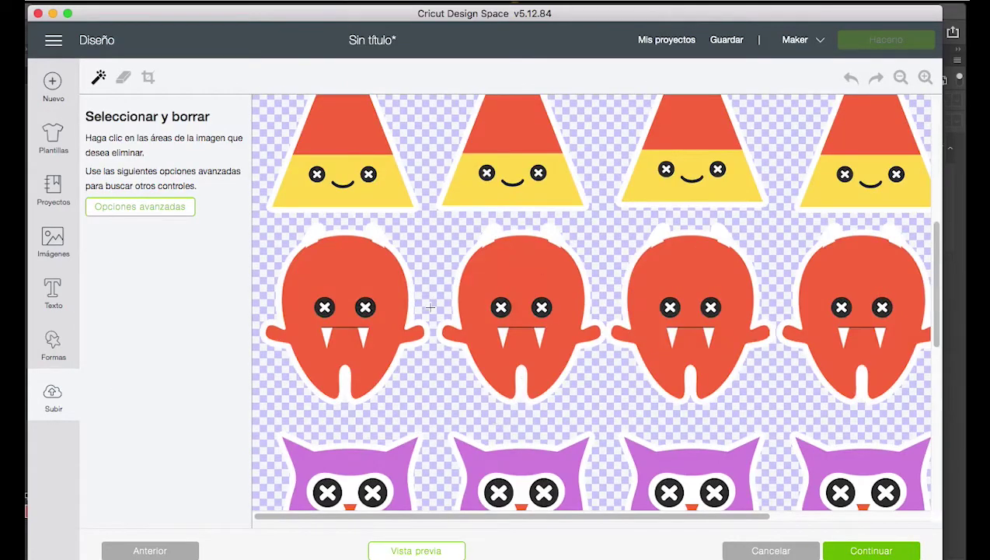
{"action": "scroll", "coordinate": [471, 381], "scroll_direction": "down", "scroll_amount": 5}
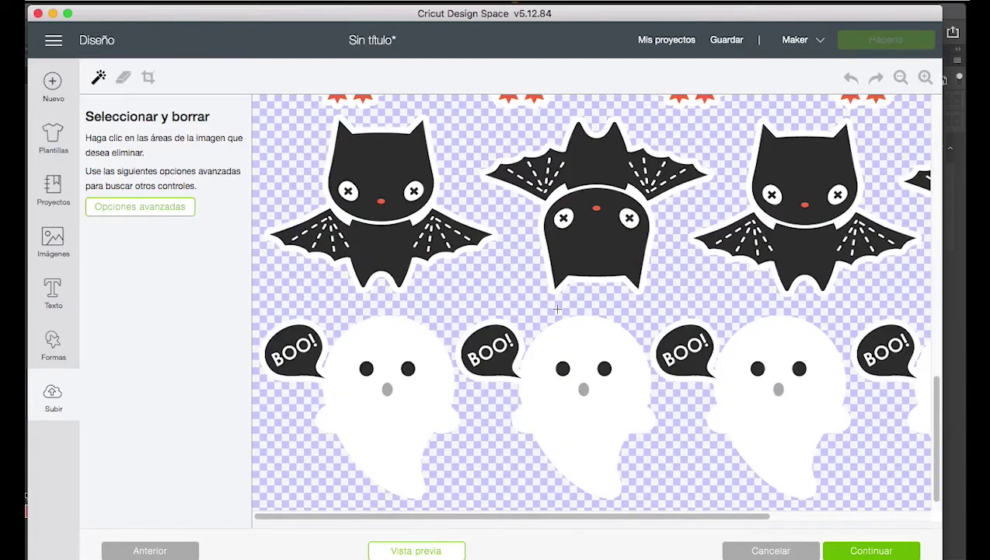
{"action": "left_click", "coordinate": [872, 551]}
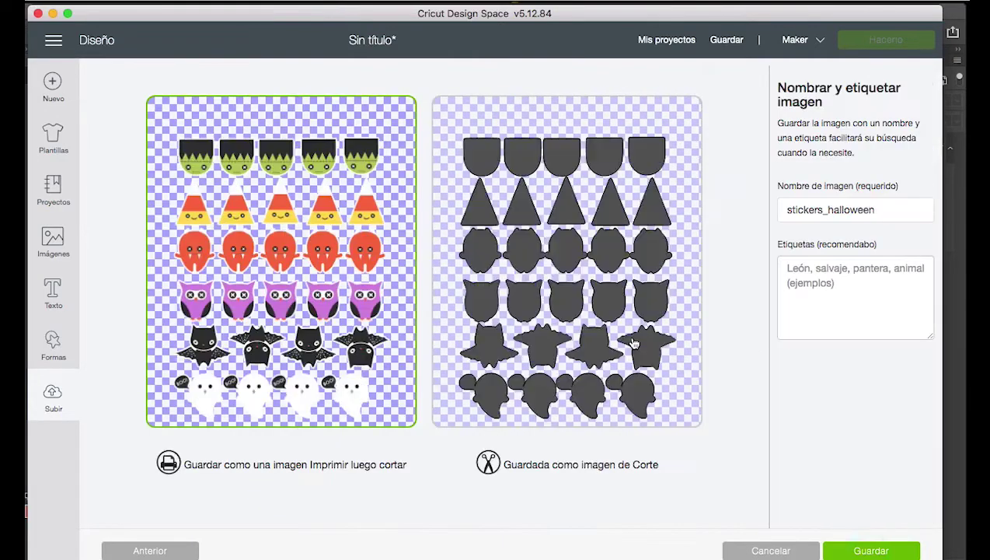
Save stickers_halloween as a print-then-cut image and insert it onto the canvas with a single copy of the template_stickers image
{"action": "left_click", "coordinate": [896, 553]}
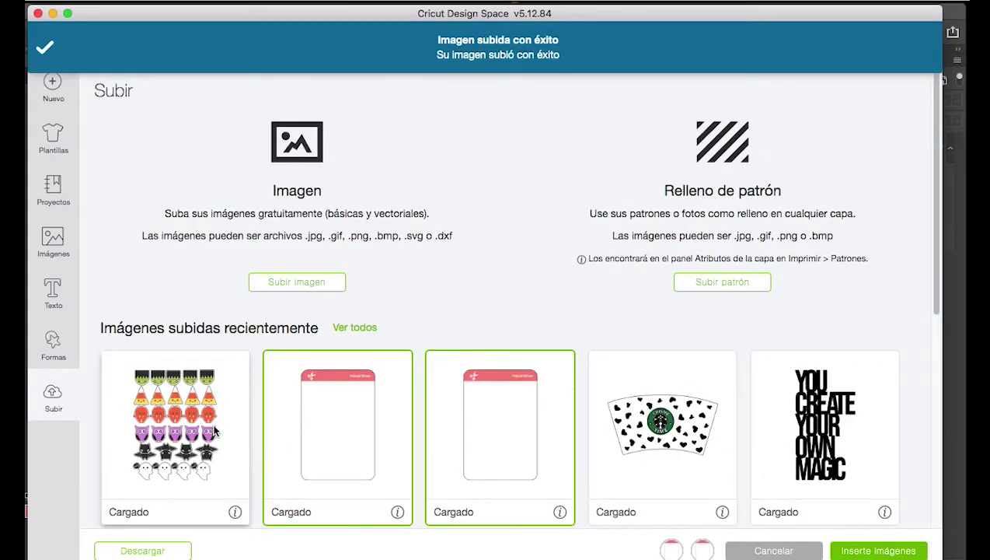
{"action": "left_click", "coordinate": [216, 432]}
{"action": "left_click", "coordinate": [459, 398]}
{"action": "left_click", "coordinate": [356, 395]}
{"action": "left_click", "coordinate": [215, 383]}
{"action": "left_click", "coordinate": [334, 408]}
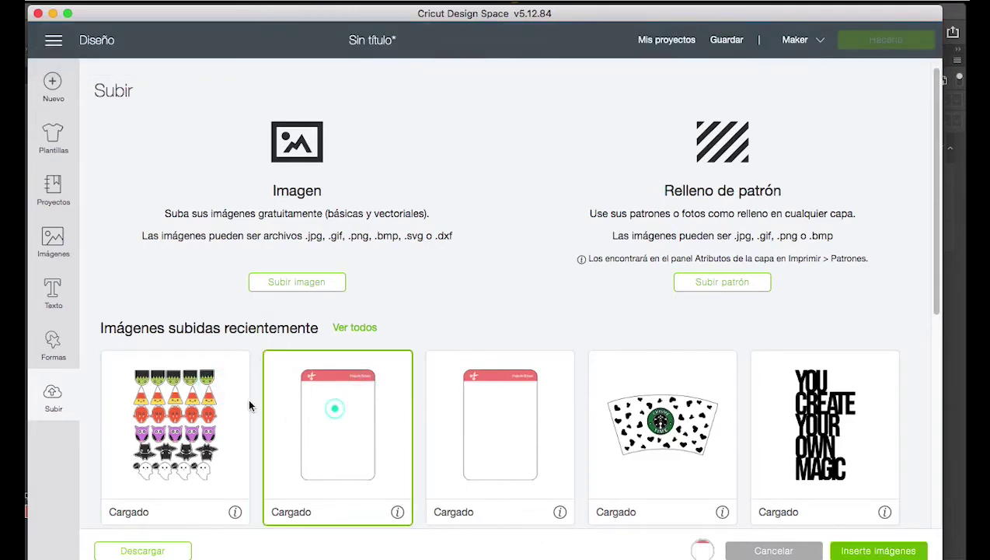
{"action": "left_click", "coordinate": [216, 384]}
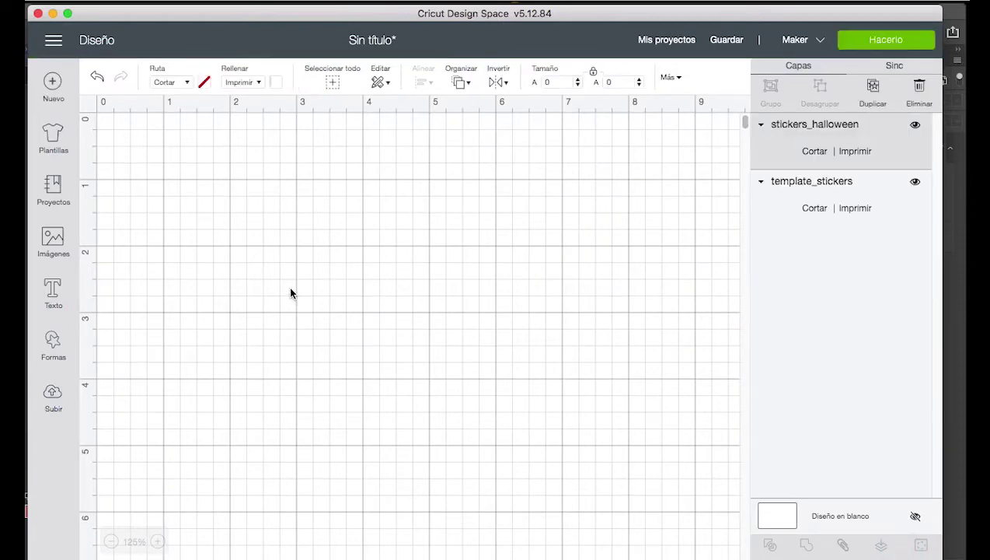
Position the sticker image on the template below its header and centre the two images horizontally
{"action": "left_click_drag", "start_coordinate": [262, 309], "coordinate": [233, 375]}
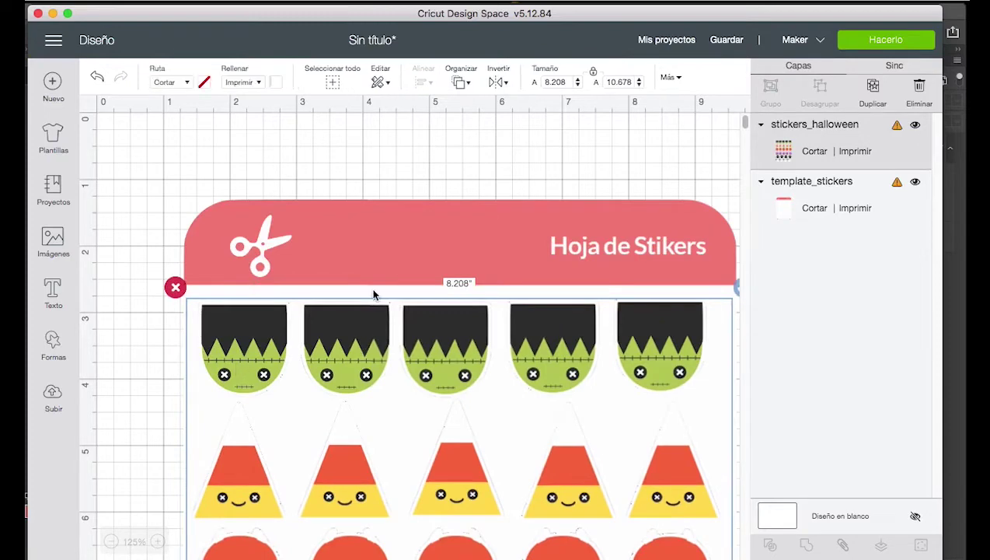
{"action": "left_click", "coordinate": [141, 266]}
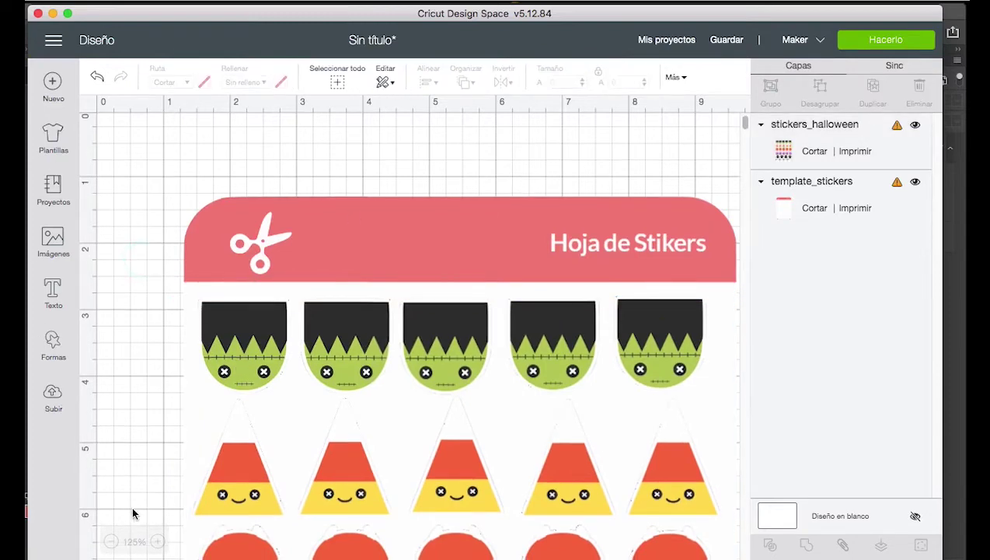
{"action": "left_click", "coordinate": [111, 541]}
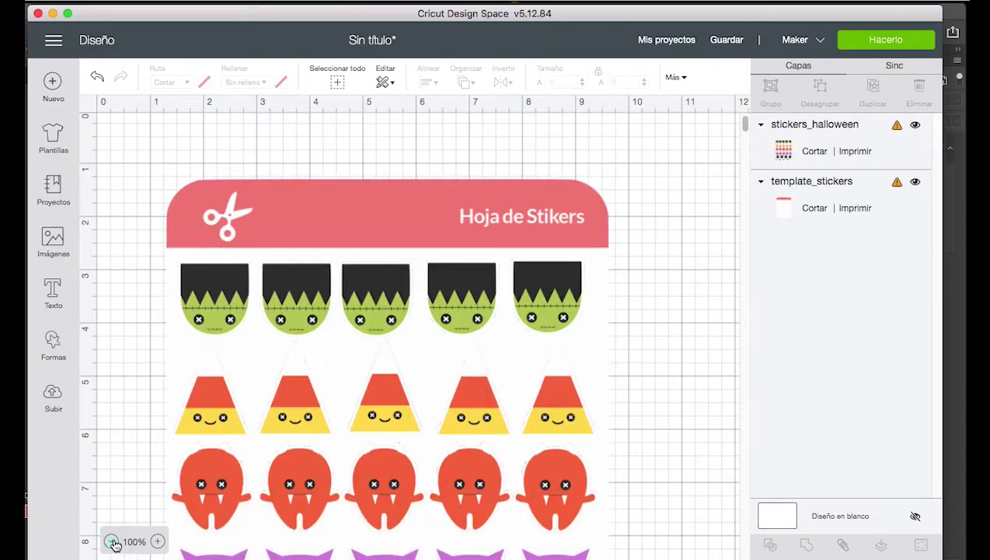
{"action": "left_click", "coordinate": [111, 541]}
{"action": "scroll", "coordinate": [551, 394], "scroll_direction": "down", "scroll_amount": 4}
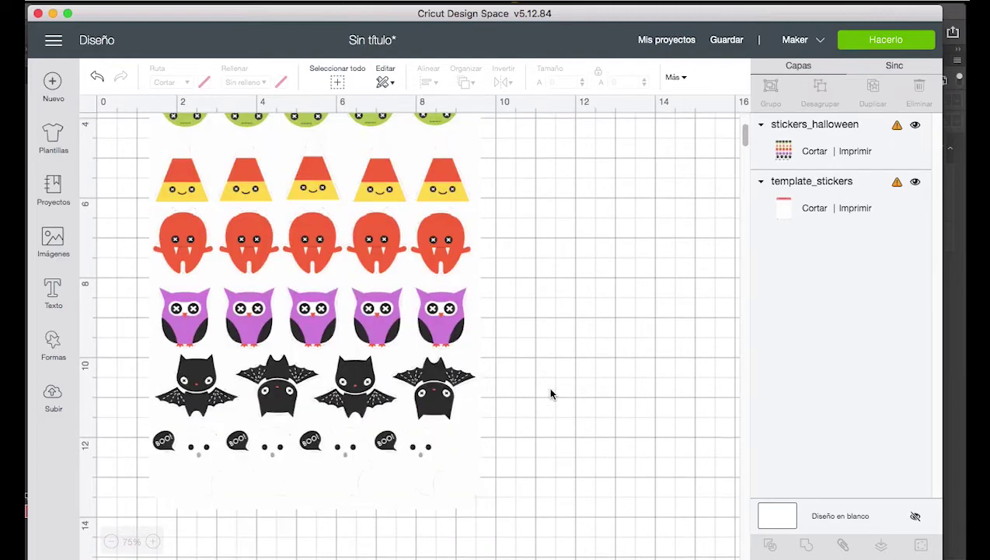
{"action": "left_click", "coordinate": [457, 410]}
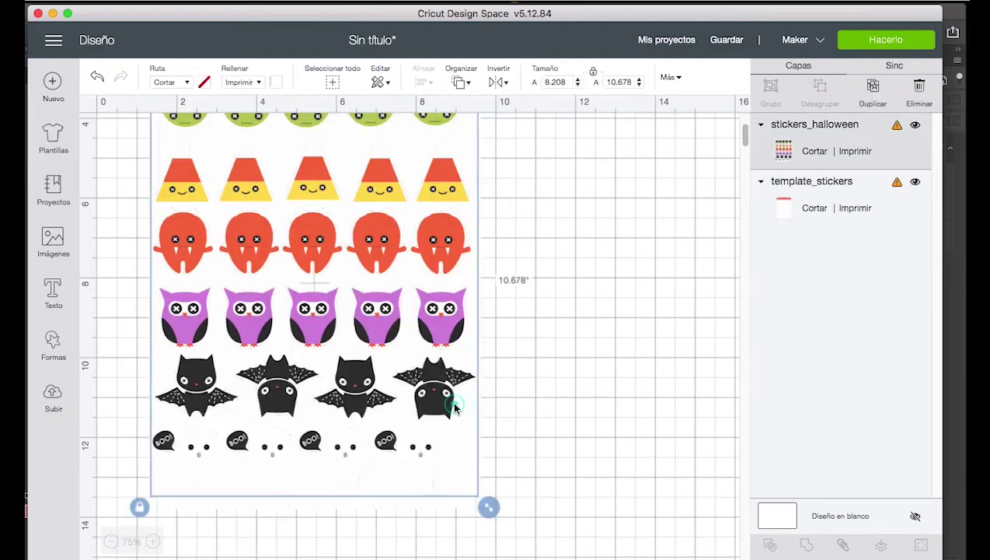
{"action": "left_click", "coordinate": [374, 505], "text": "shift"}
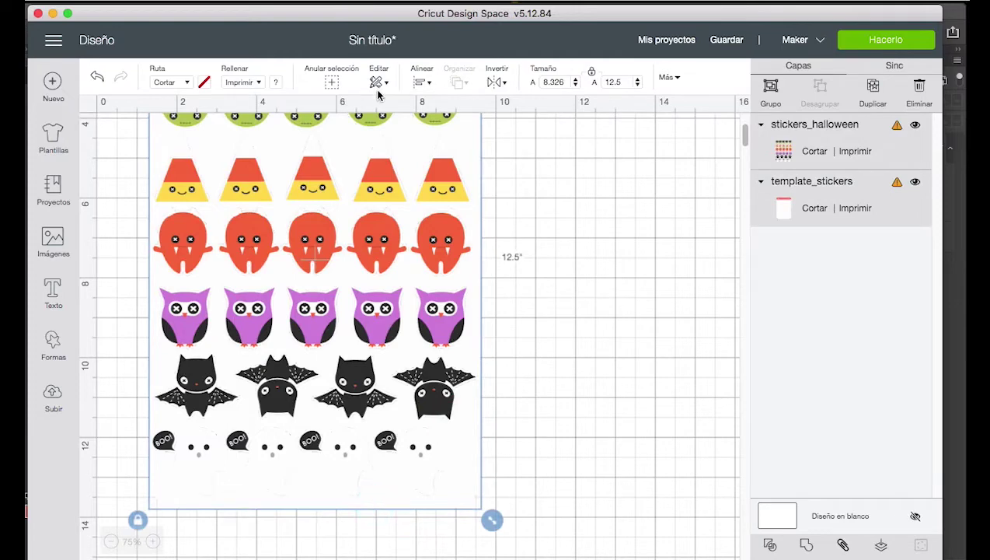
{"action": "left_click", "coordinate": [423, 81]}
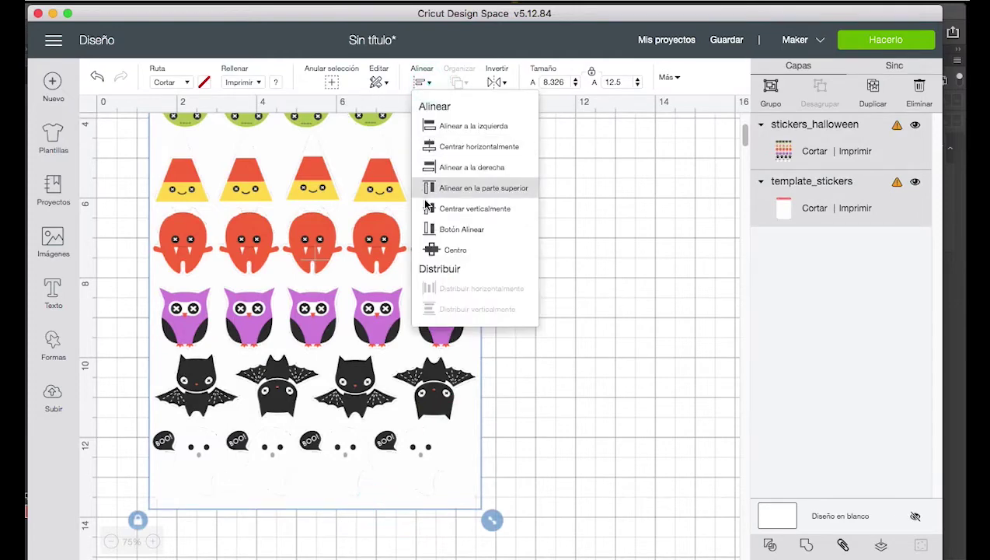
{"action": "left_click", "coordinate": [471, 146]}
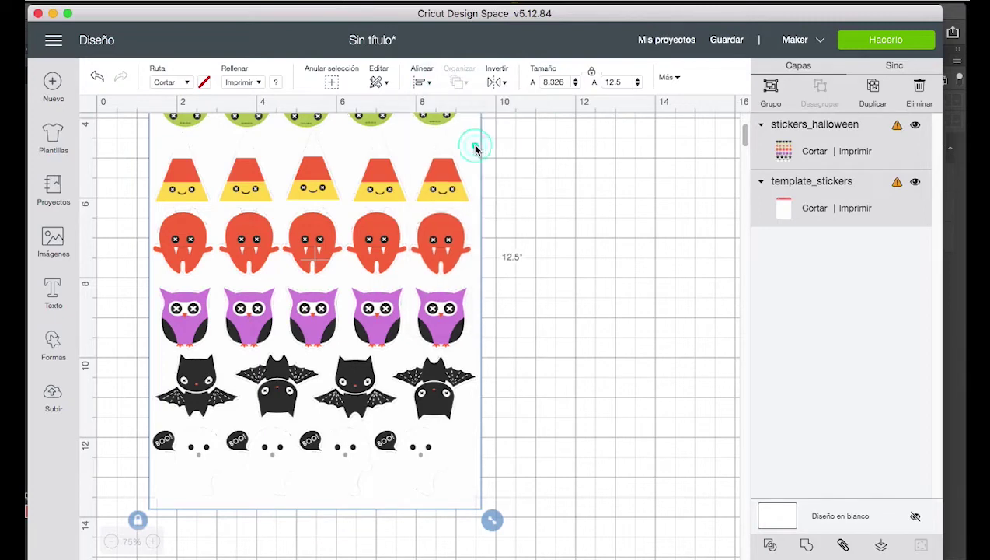
Shrink the sticker image to about 8.08 by 10.51 inches and centre it horizontally with the template again
{"action": "left_click", "coordinate": [528, 275]}
{"action": "left_click", "coordinate": [454, 336]}
{"action": "left_click_drag", "start_coordinate": [490, 505], "coordinate": [484, 502]}
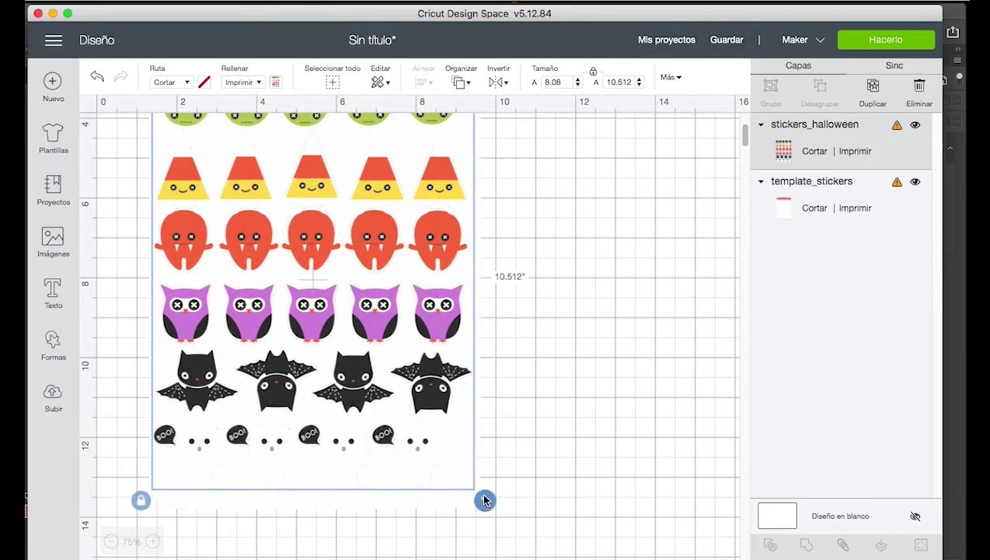
{"action": "left_click", "coordinate": [410, 506], "text": "shift"}
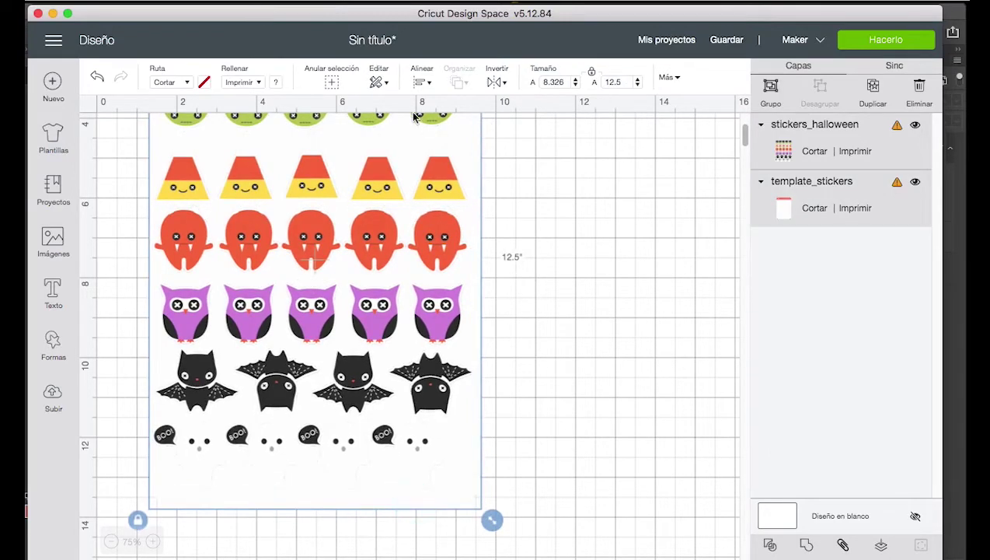
{"action": "left_click", "coordinate": [430, 82]}
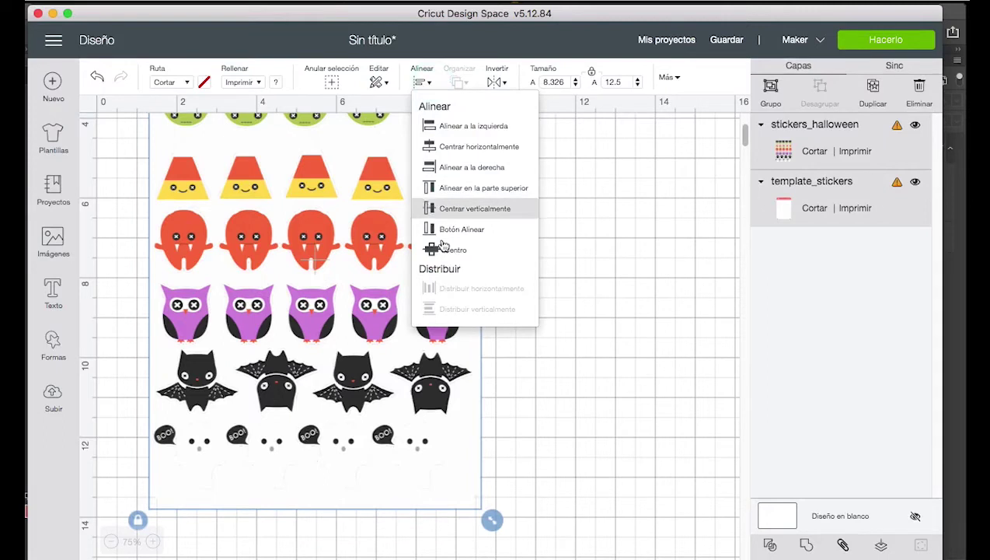
{"action": "left_click", "coordinate": [474, 149]}
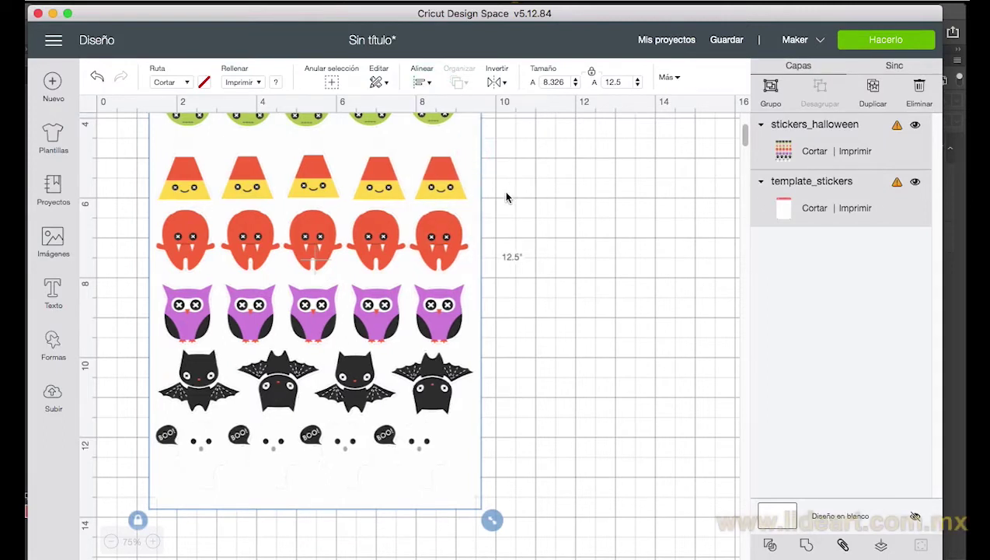
Examine the sticker rows up close, checking their white outlines and the margins to the template's edges
{"action": "left_click", "coordinate": [154, 541]}
{"action": "left_click", "coordinate": [153, 542]}
{"action": "scroll", "coordinate": [300, 406], "scroll_direction": "down", "scroll_amount": 10}
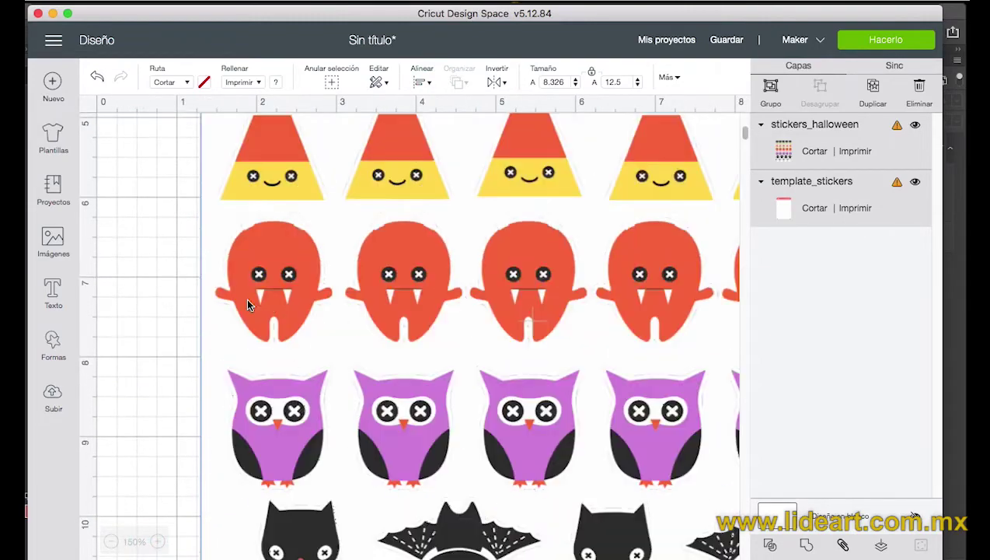
{"action": "scroll", "coordinate": [204, 461], "scroll_direction": "down", "scroll_amount": 4}
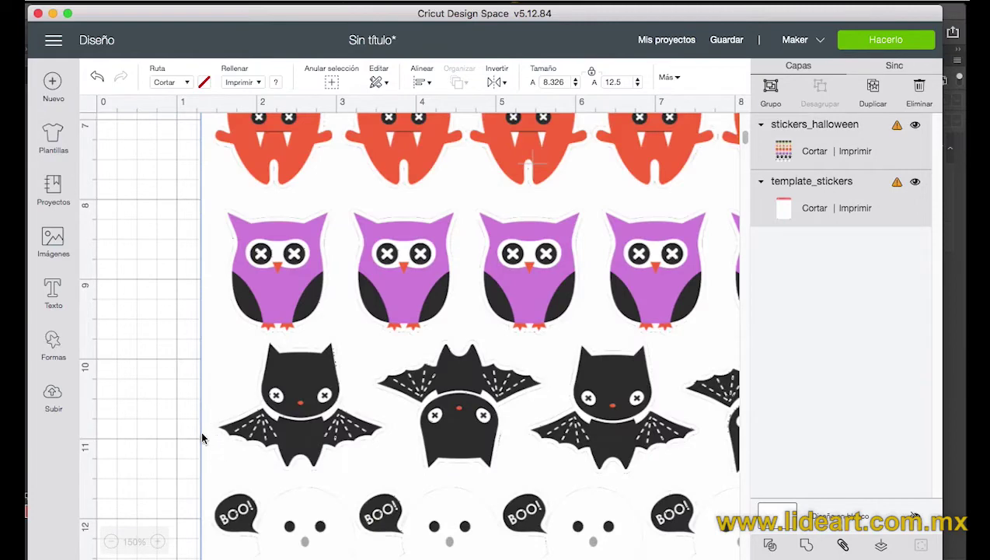
{"action": "scroll", "coordinate": [181, 548], "scroll_direction": "right", "scroll_amount": 6}
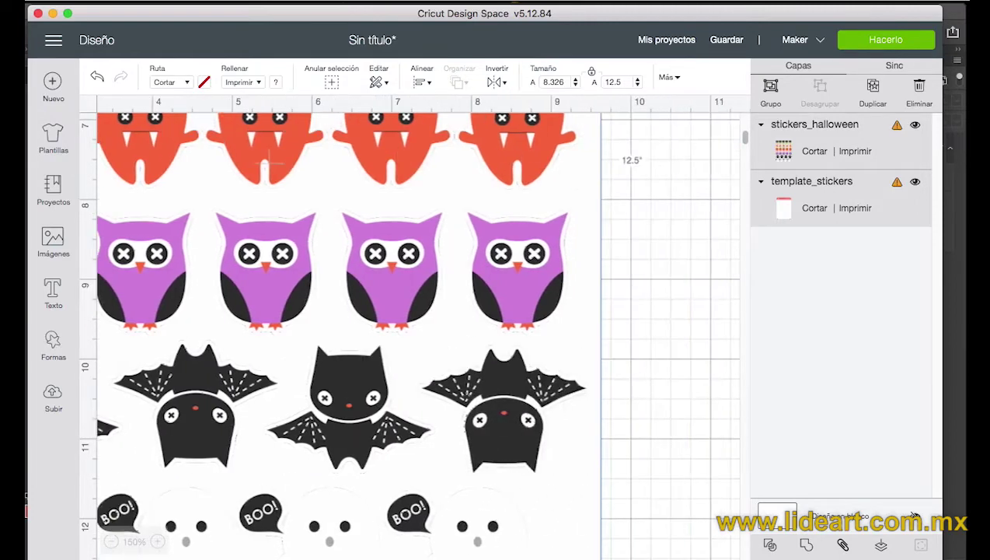
{"action": "scroll", "coordinate": [597, 404], "scroll_direction": "down", "scroll_amount": 6}
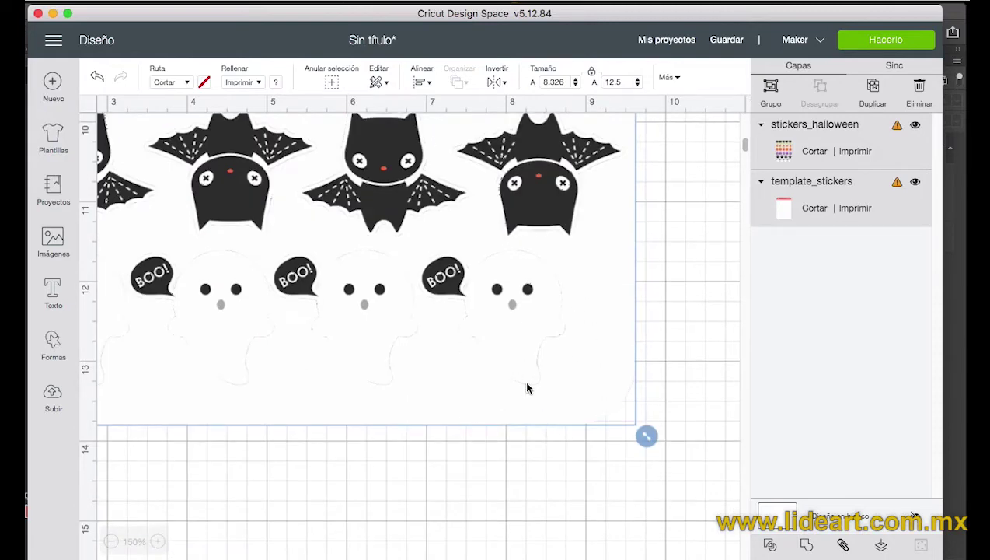
{"action": "scroll", "coordinate": [524, 380], "scroll_direction": "up", "scroll_amount": 10}
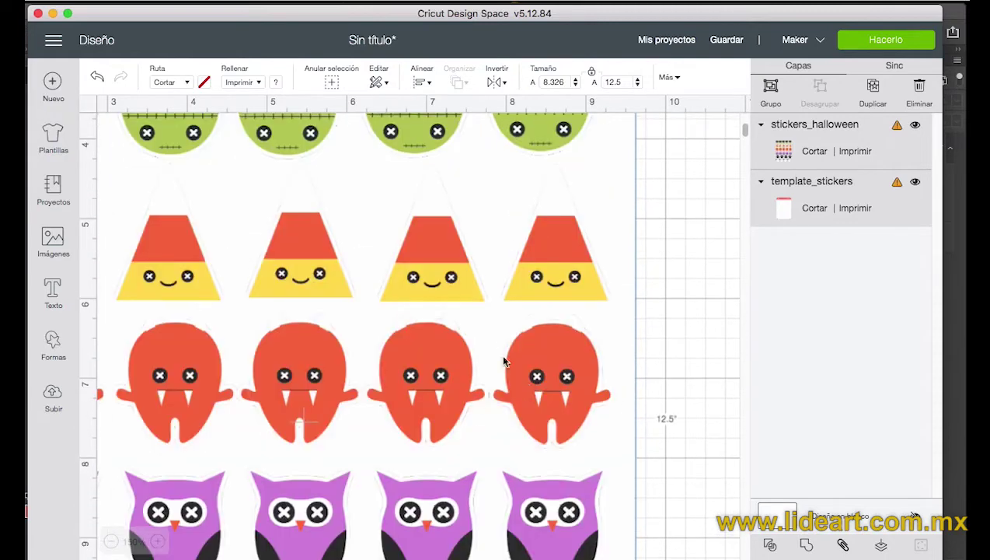
{"action": "left_click", "coordinate": [110, 542]}
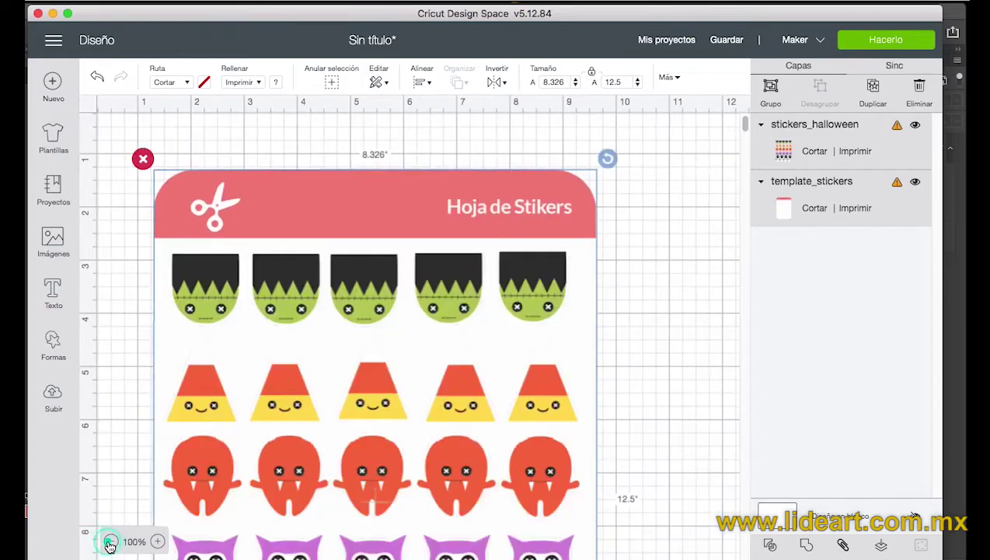
{"action": "left_click", "coordinate": [109, 542]}
{"action": "left_click", "coordinate": [110, 542]}
{"action": "left_click", "coordinate": [381, 435]}
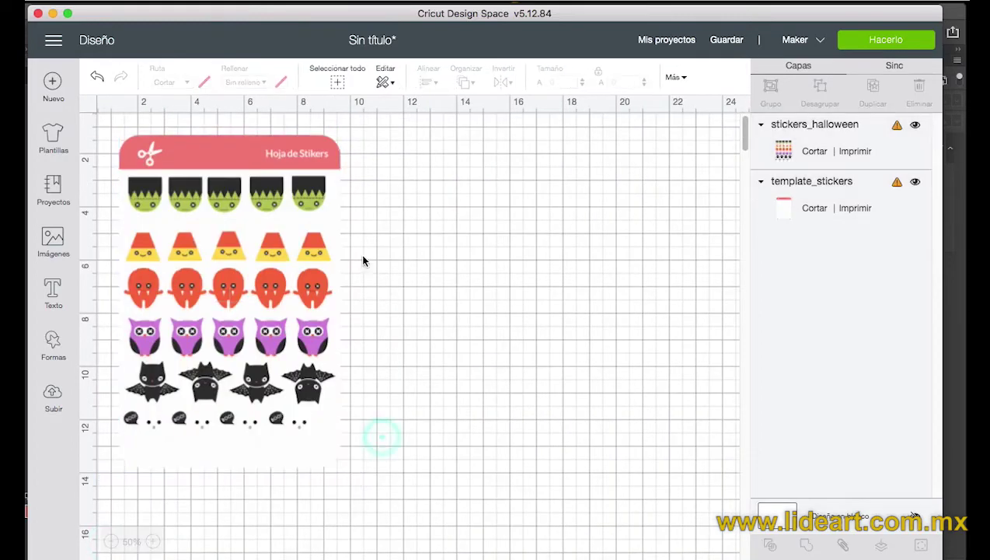
{"action": "left_click", "coordinate": [315, 181]}
{"action": "left_click", "coordinate": [307, 156]}
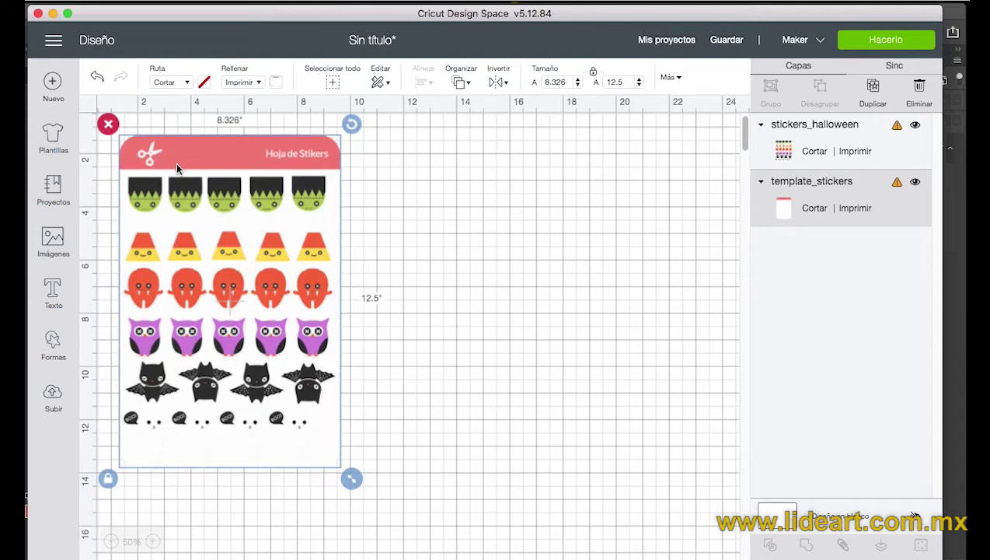
{"action": "left_click", "coordinate": [224, 191]}
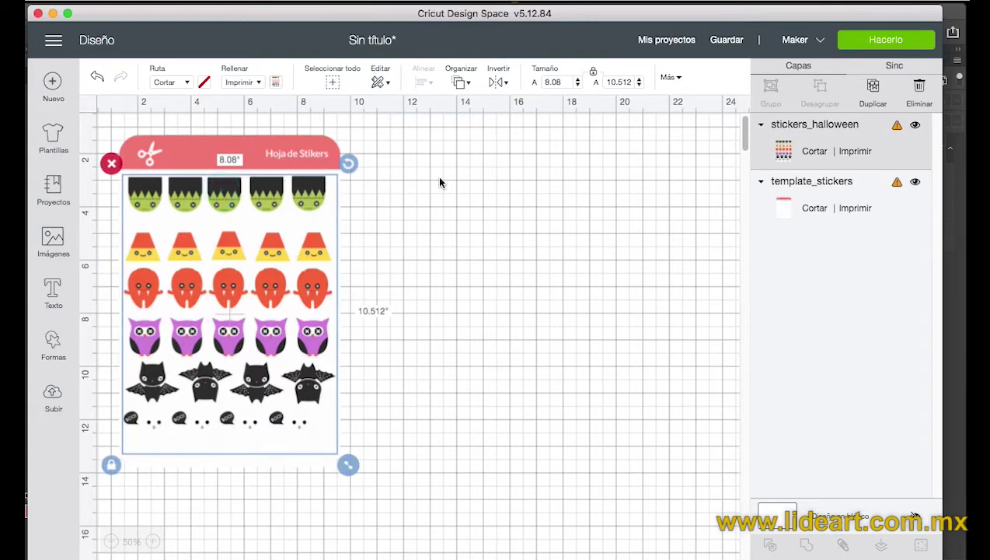
{"action": "left_click_drag", "start_coordinate": [380, 134], "coordinate": [280, 228]}
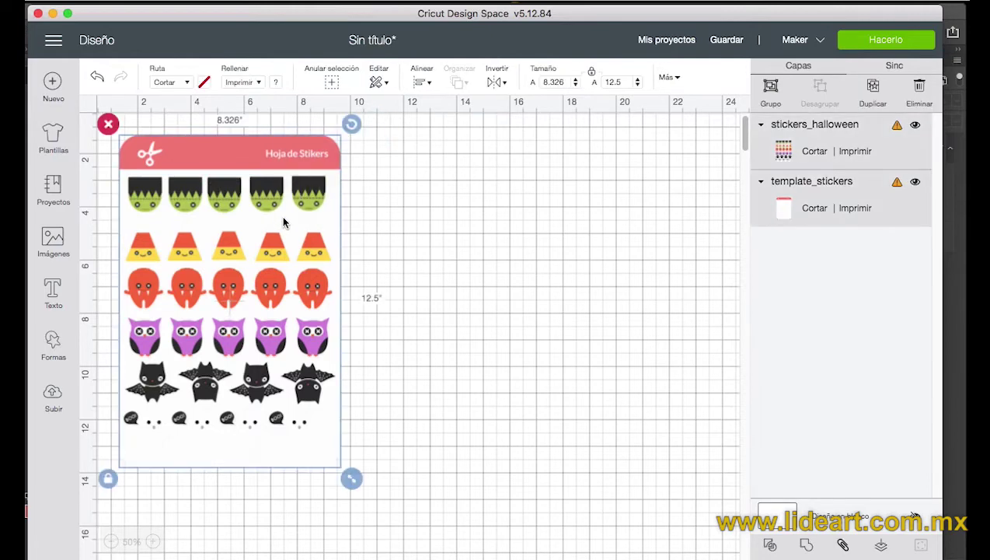
Select only the template_stickers image and make five duplicates of it
{"action": "left_click", "coordinate": [502, 194]}
{"action": "left_click", "coordinate": [303, 157]}
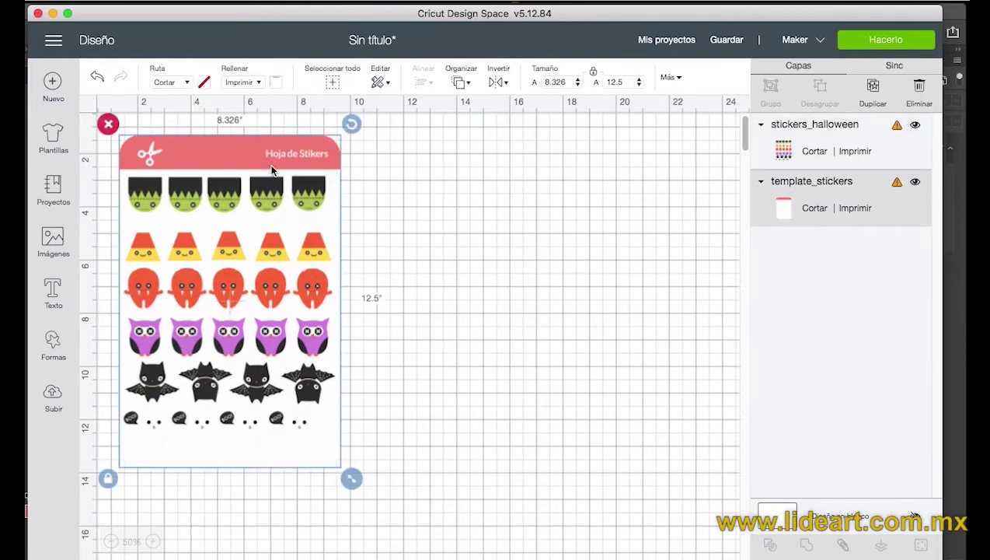
{"action": "key", "text": "super+d"}
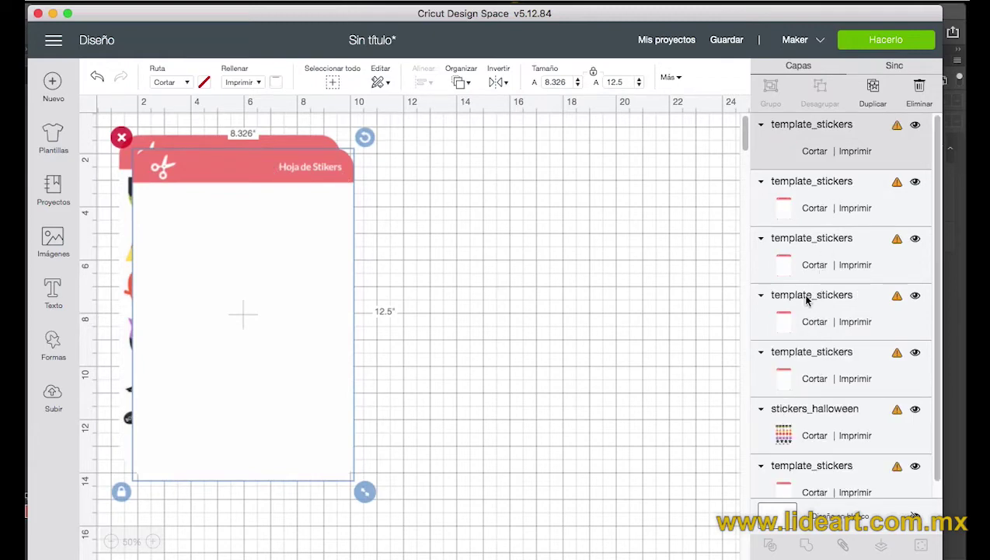
Align all six template_stickers layers on a common centre, leaving out stickers_halloween, and group them
{"action": "left_click", "coordinate": [812, 389], "text": "shift"}
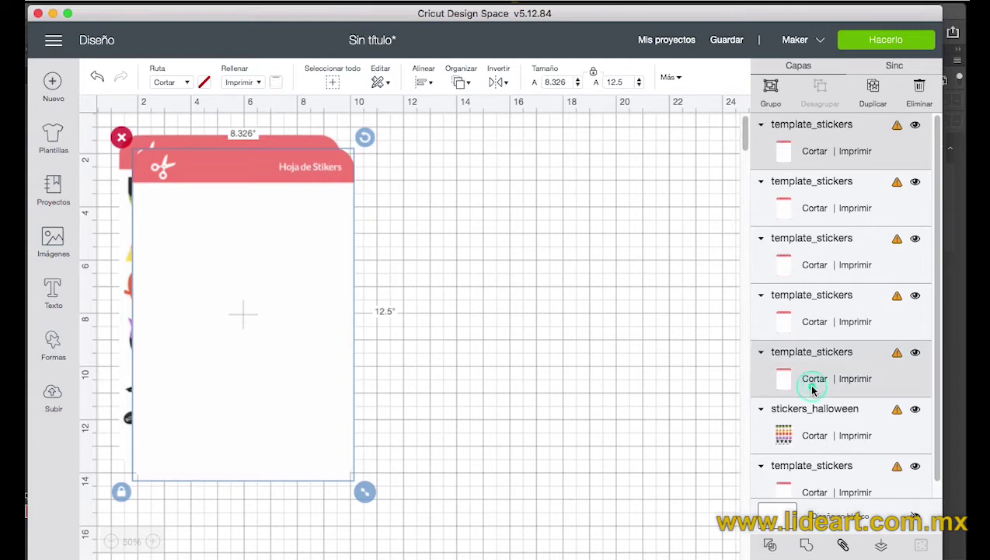
{"action": "left_click", "coordinate": [815, 310], "text": "shift"}
{"action": "left_click", "coordinate": [813, 281], "text": "shift"}
{"action": "left_click", "coordinate": [809, 199], "text": "shift"}
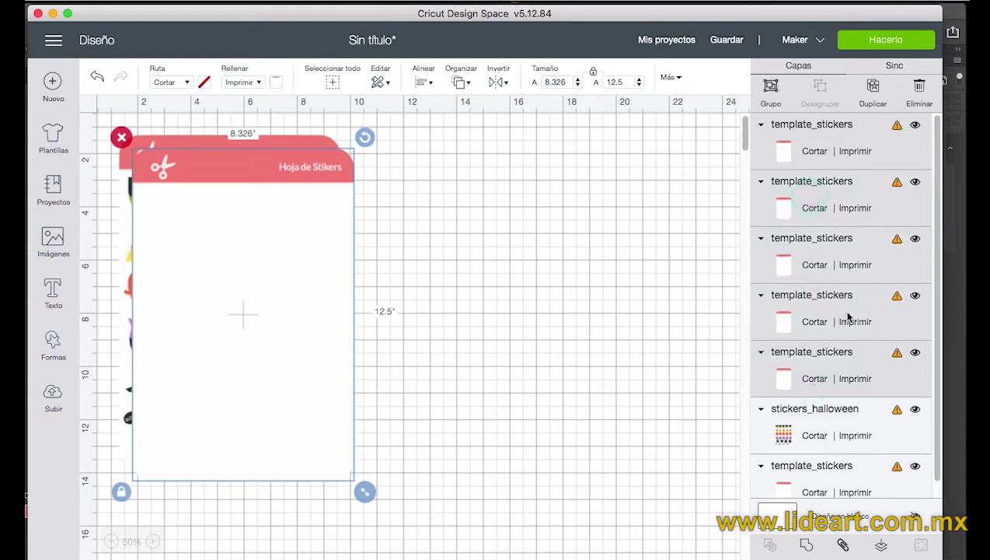
{"action": "scroll", "coordinate": [848, 320], "scroll_direction": "down", "scroll_amount": 1}
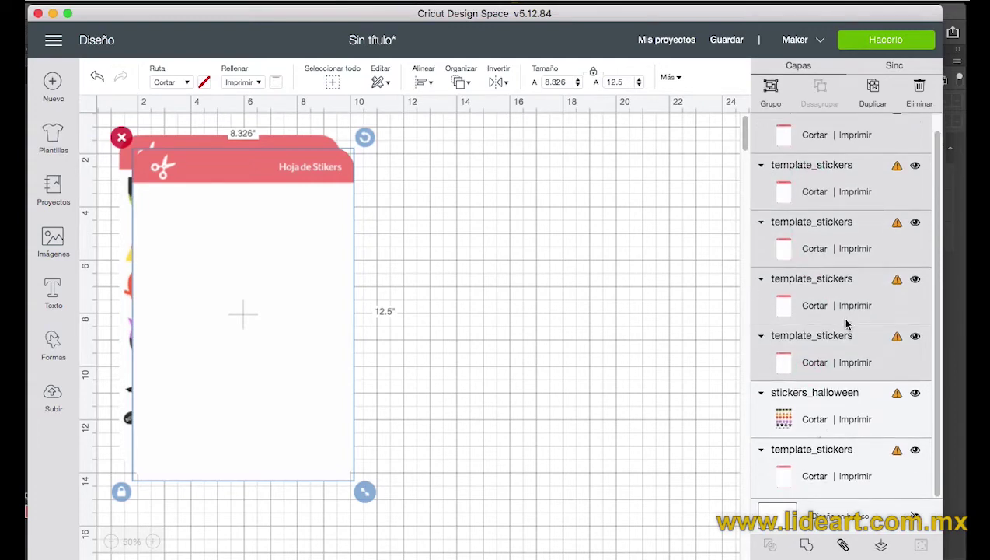
{"action": "left_click", "coordinate": [804, 480], "text": "shift"}
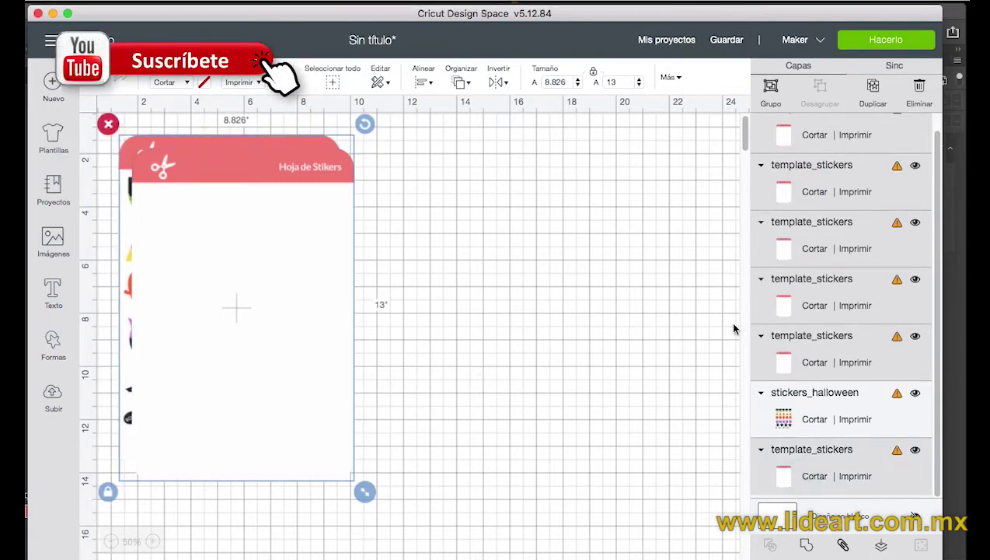
{"action": "scroll", "coordinate": [830, 326], "scroll_direction": "up", "scroll_amount": 1}
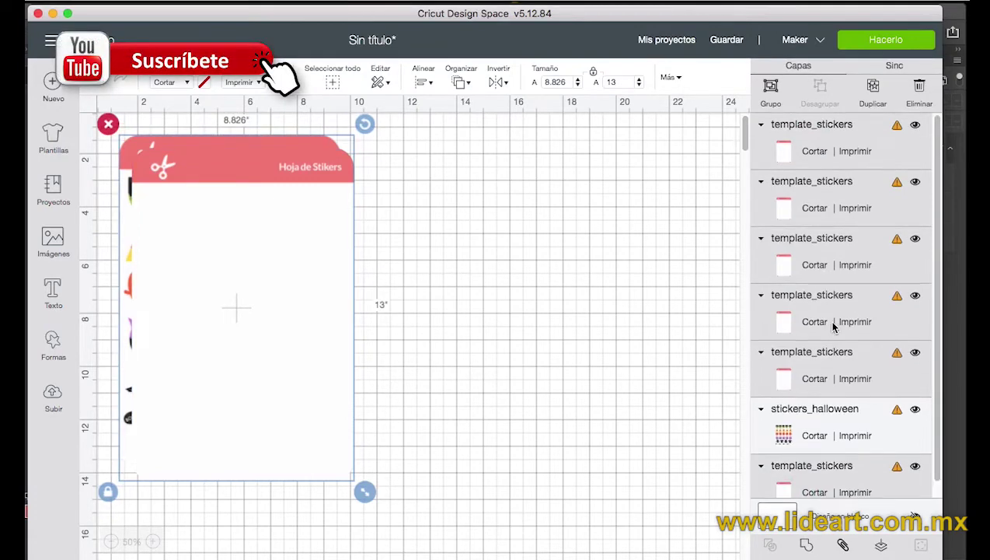
{"action": "left_click", "coordinate": [430, 88]}
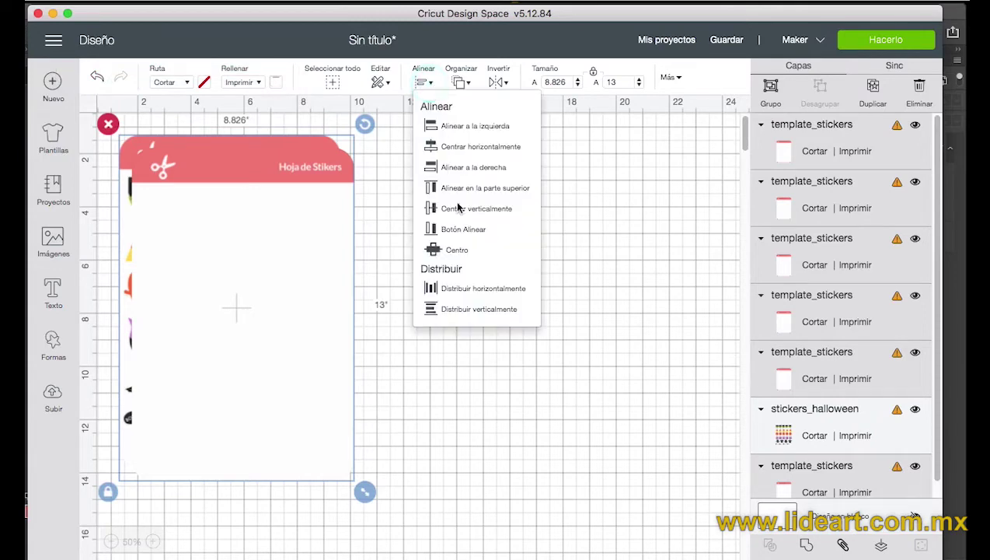
{"action": "left_click", "coordinate": [457, 246]}
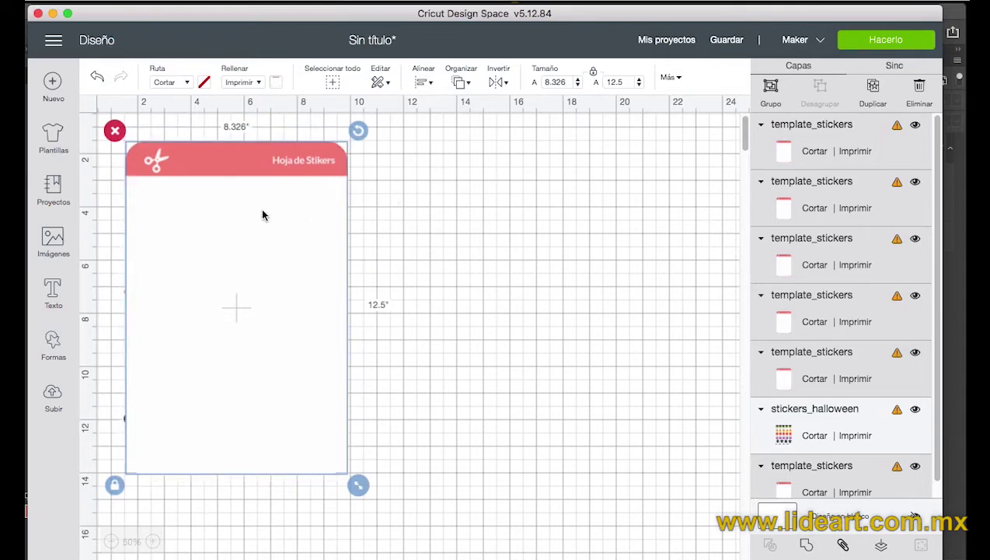
{"action": "right_click", "coordinate": [322, 199]}
{"action": "left_click", "coordinate": [353, 212]}
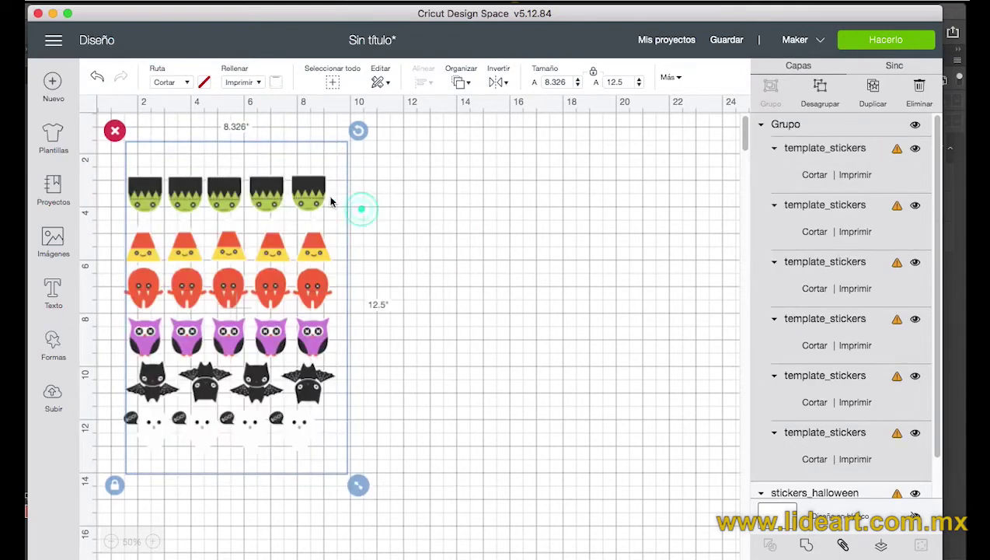
Send the grouped template_stickers copies to the back and shift the stickers_halloween image slightly lower on the template
{"action": "right_click", "coordinate": [327, 155]}
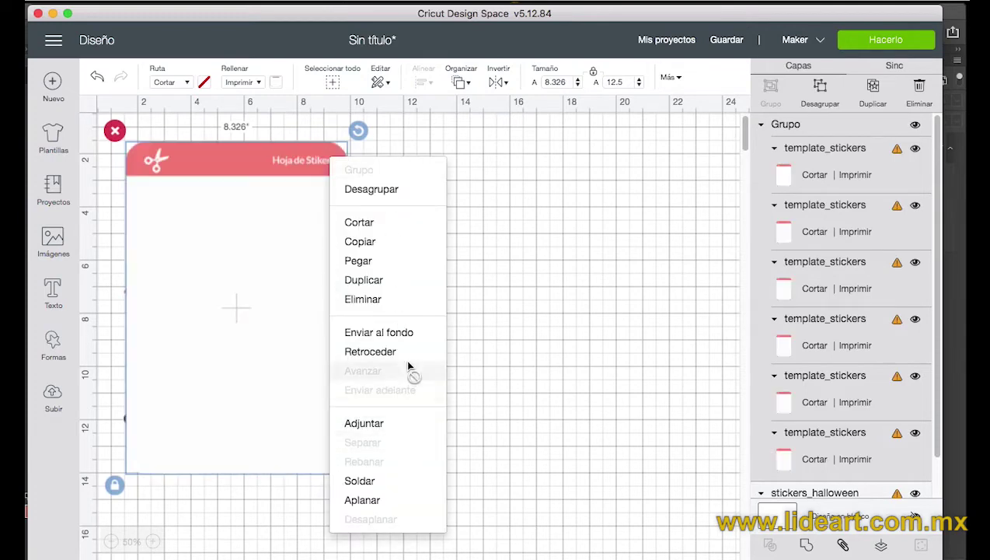
{"action": "left_click", "coordinate": [393, 334]}
{"action": "left_click", "coordinate": [501, 322]}
{"action": "left_click_drag", "start_coordinate": [237, 202], "coordinate": [241, 210]}
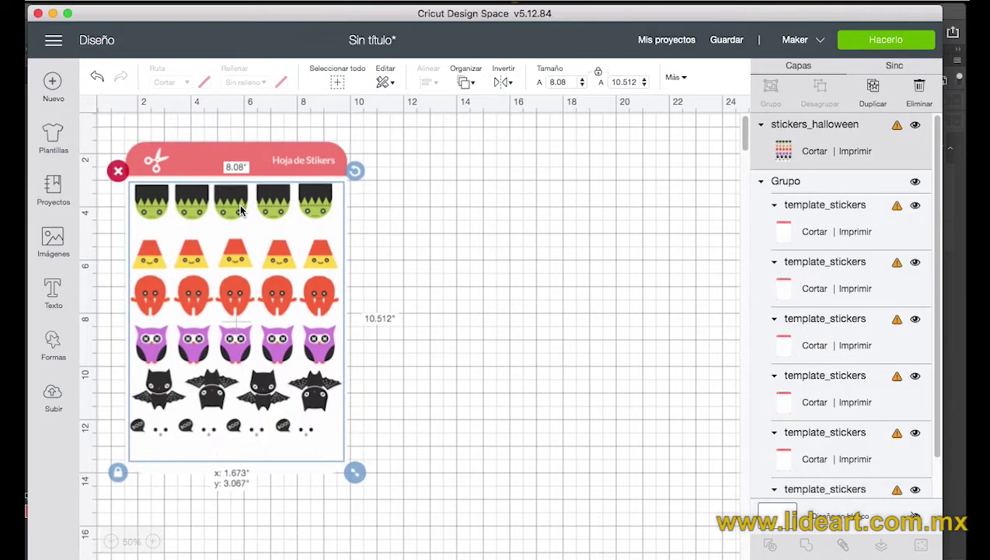
Select the stickers and the template group together and centre them horizontally
{"action": "left_click", "coordinate": [427, 188]}
{"action": "left_click_drag", "start_coordinate": [442, 240], "coordinate": [282, 303]}
{"action": "left_click", "coordinate": [429, 87]}
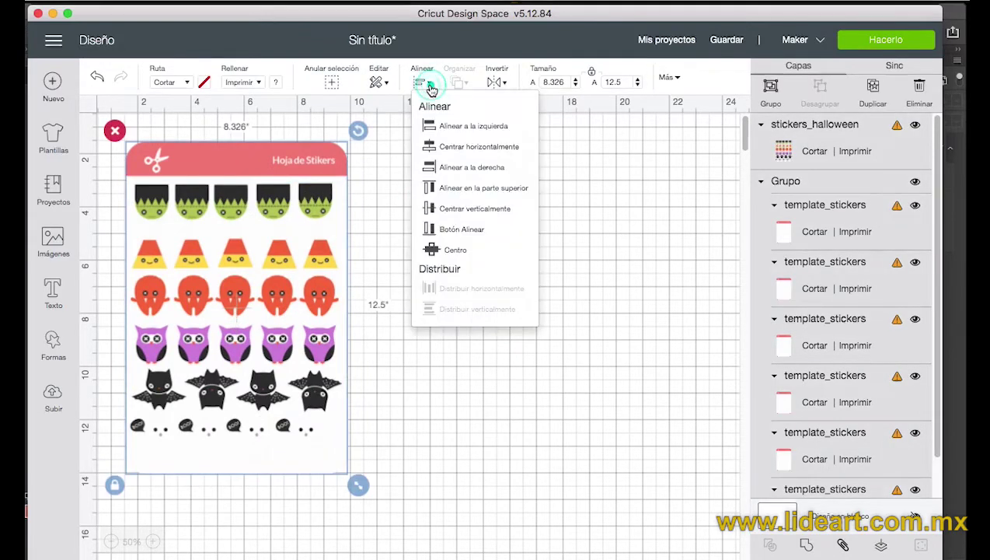
{"action": "left_click", "coordinate": [465, 148]}
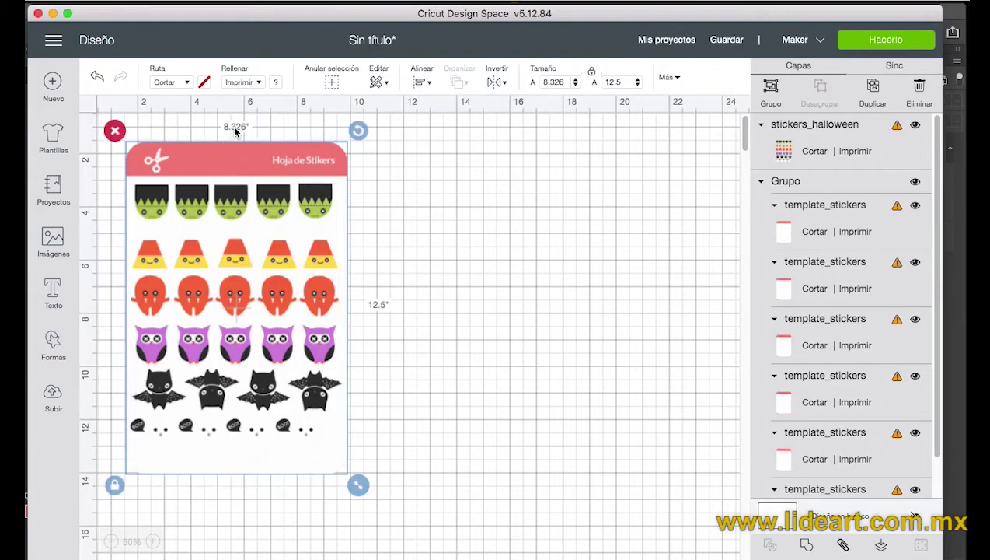
Scale the stickers and template together to a width of 4 inches and group them
{"action": "left_click", "coordinate": [546, 80]}
{"action": "type", "text": "4"}
{"action": "key", "text": "Return"}
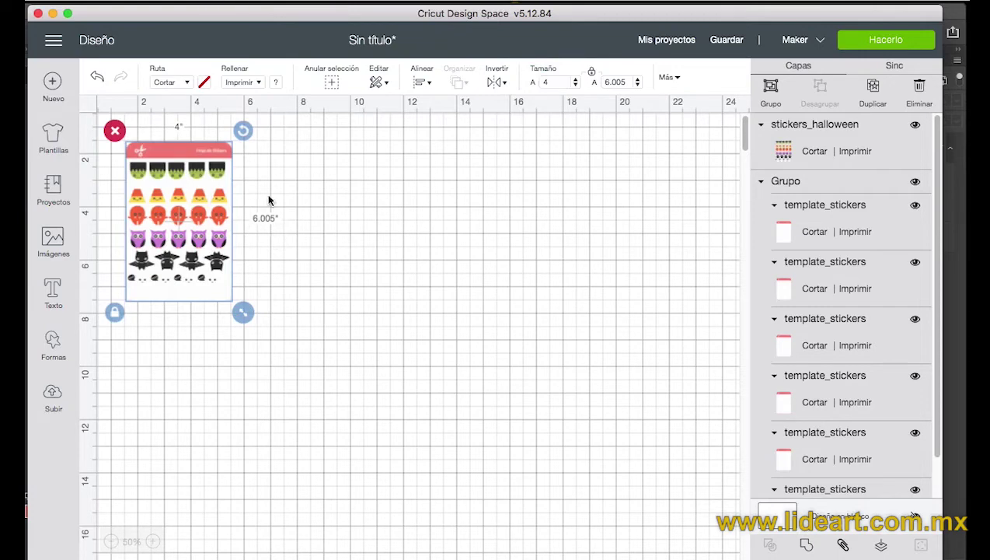
{"action": "right_click", "coordinate": [225, 169]}
{"action": "left_click", "coordinate": [253, 187]}
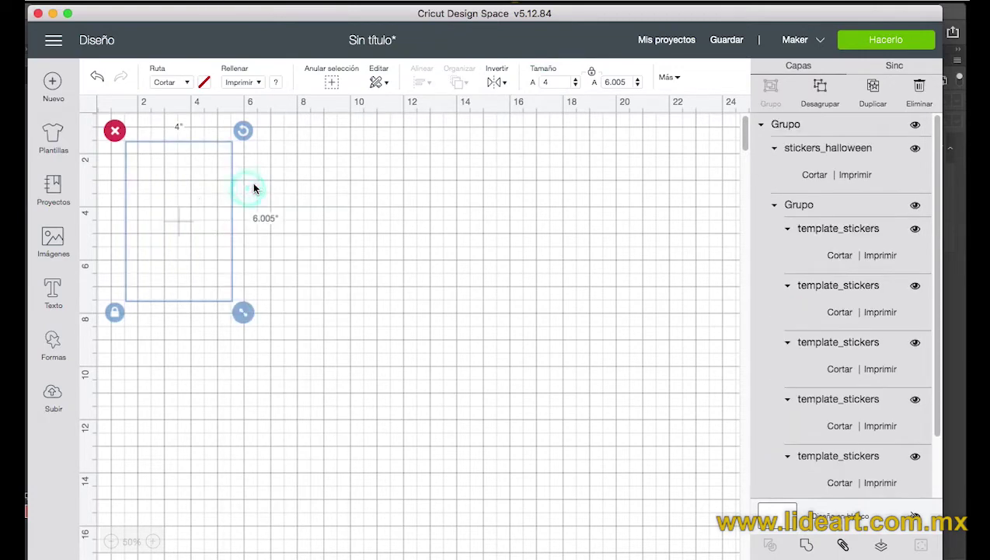
Duplicate the grouped sticker sheet and place the copy beside the original with a small gap
{"action": "right_click", "coordinate": [161, 207]}
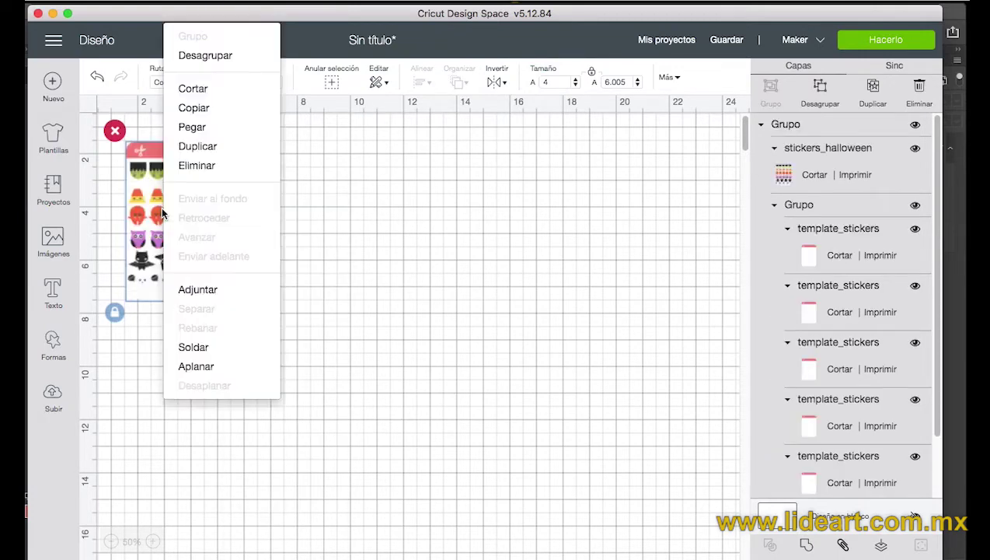
{"action": "left_click", "coordinate": [195, 146]}
{"action": "left_click_drag", "start_coordinate": [197, 199], "coordinate": [280, 189]}
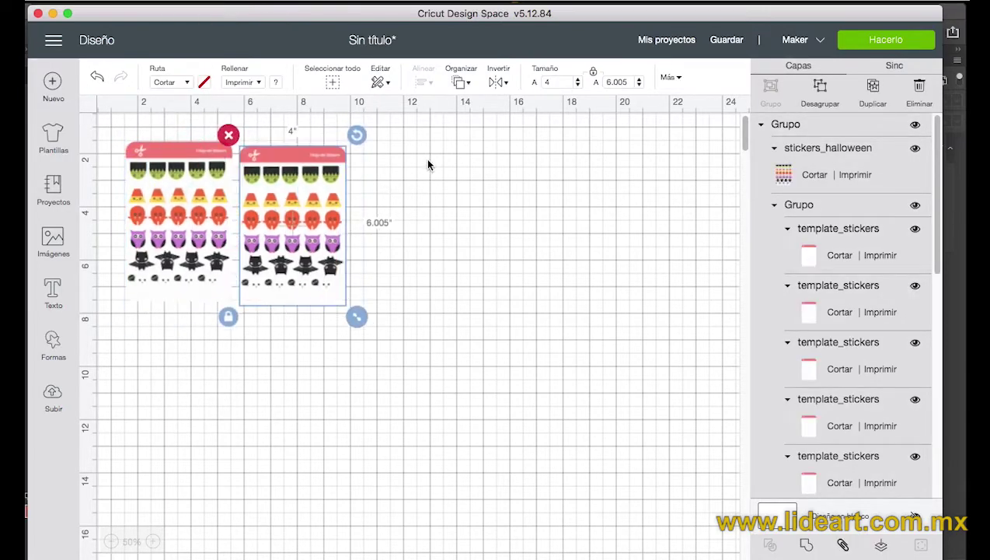
Collapse the copied sheet's inner layers, select both sticker sheets and align them along their top edges
{"action": "left_click", "coordinate": [774, 148]}
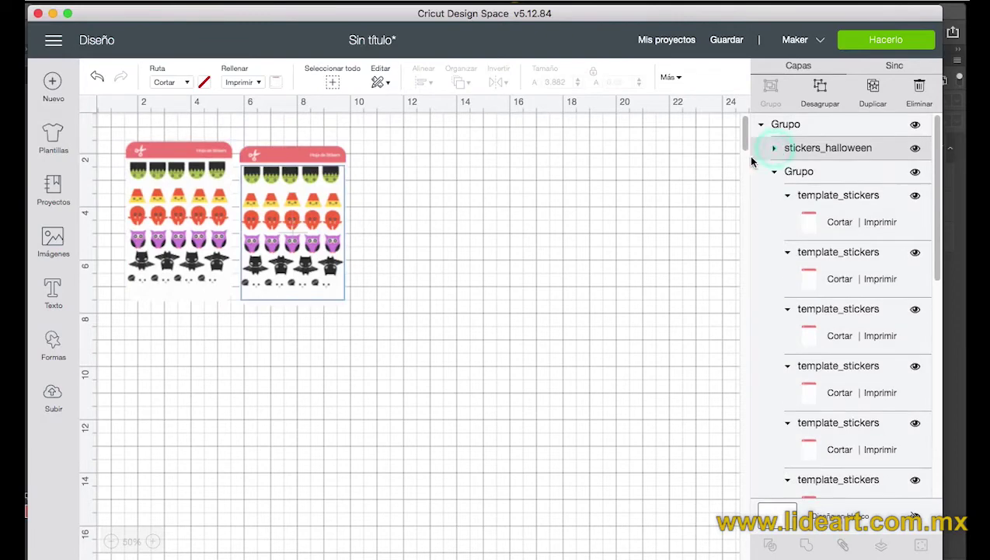
{"action": "left_click", "coordinate": [773, 171]}
{"action": "left_click_drag", "start_coordinate": [430, 133], "coordinate": [177, 227]}
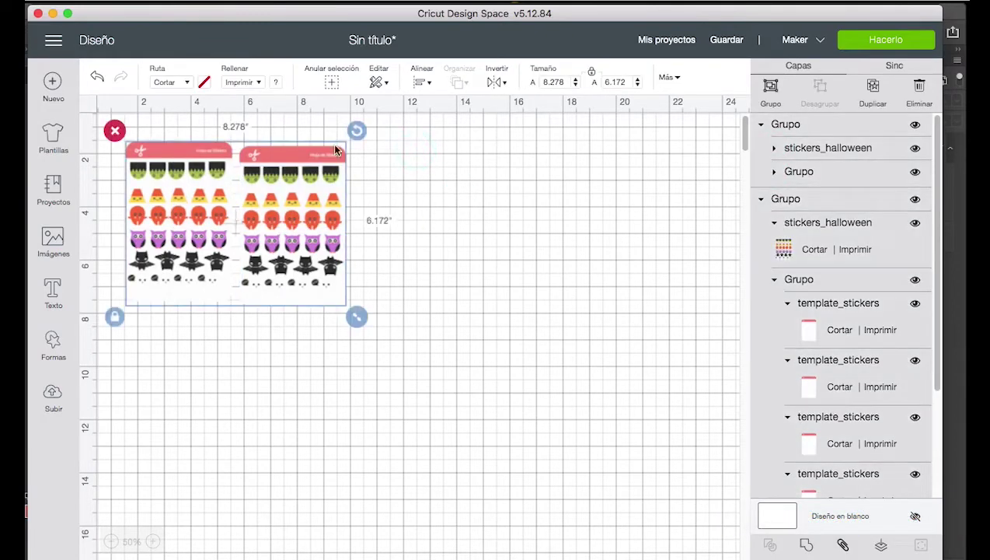
{"action": "left_click", "coordinate": [426, 84]}
{"action": "left_click", "coordinate": [479, 189]}
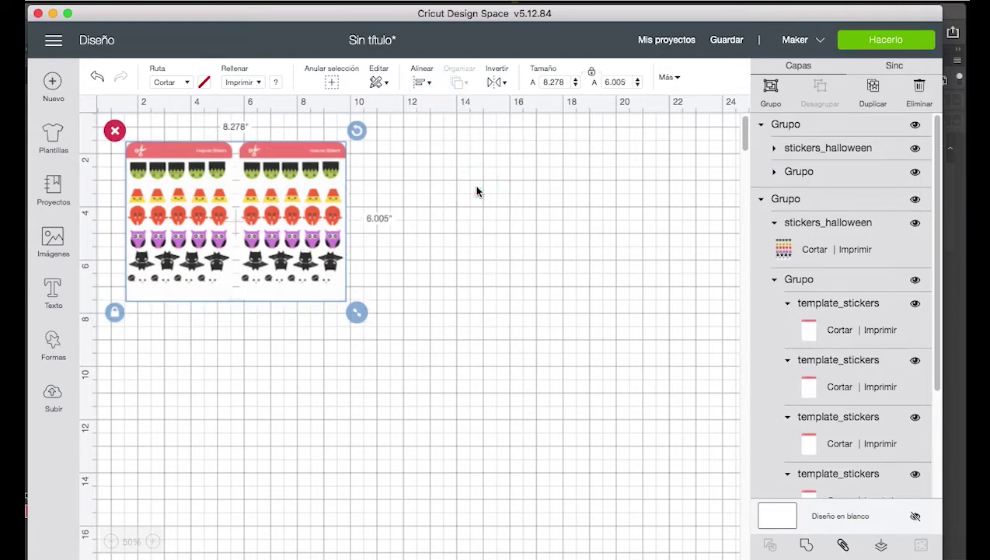
Collapse both sticker sheet groups in the layer list and attach the two groups to each other
{"action": "left_click", "coordinate": [477, 192]}
{"action": "left_click_drag", "start_coordinate": [383, 126], "coordinate": [113, 342]}
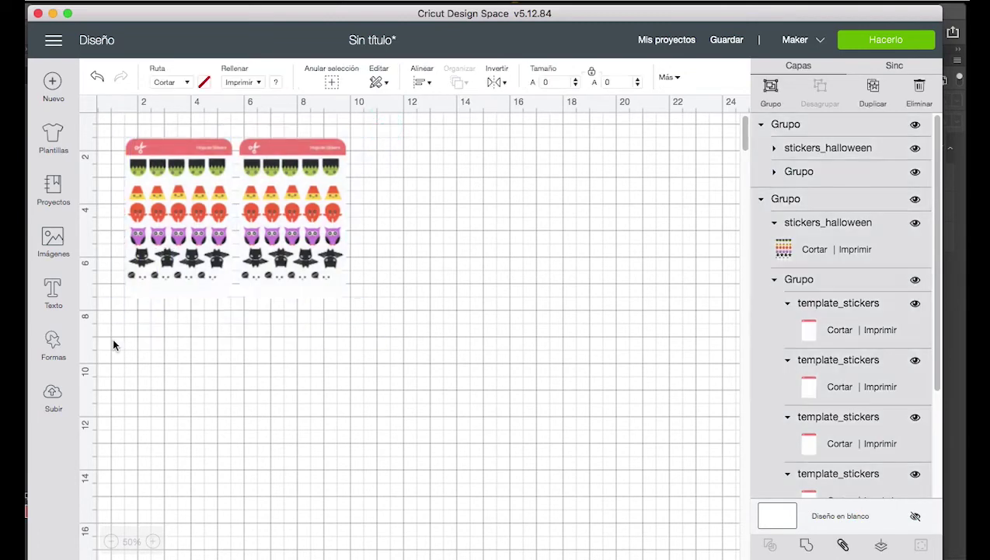
{"action": "left_click", "coordinate": [775, 225]}
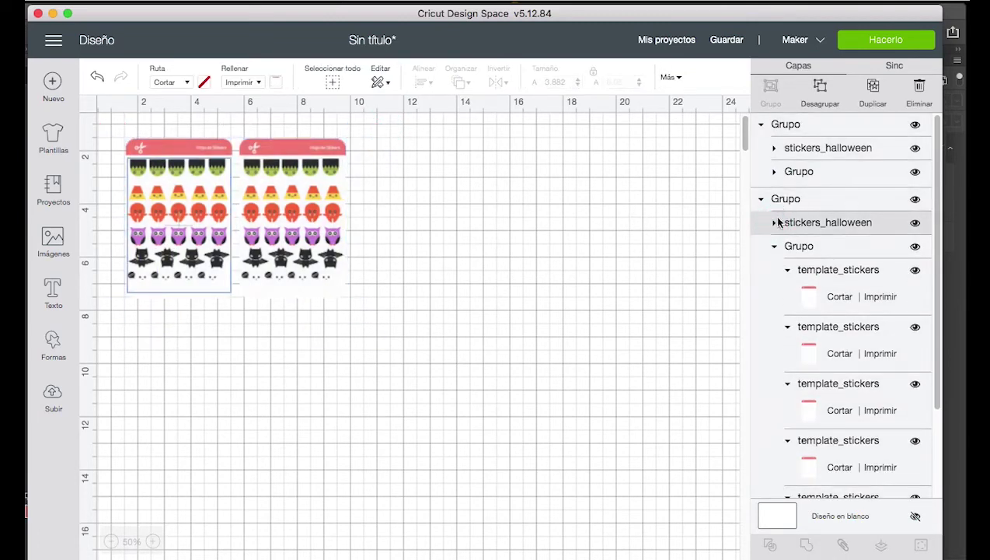
{"action": "left_click", "coordinate": [774, 222]}
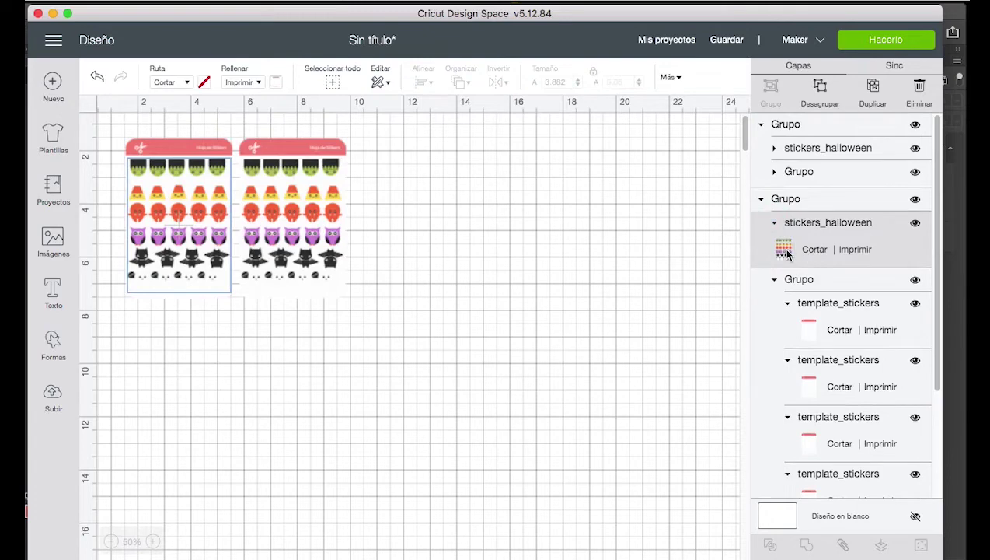
{"action": "scroll", "coordinate": [836, 336], "scroll_direction": "down", "scroll_amount": 5}
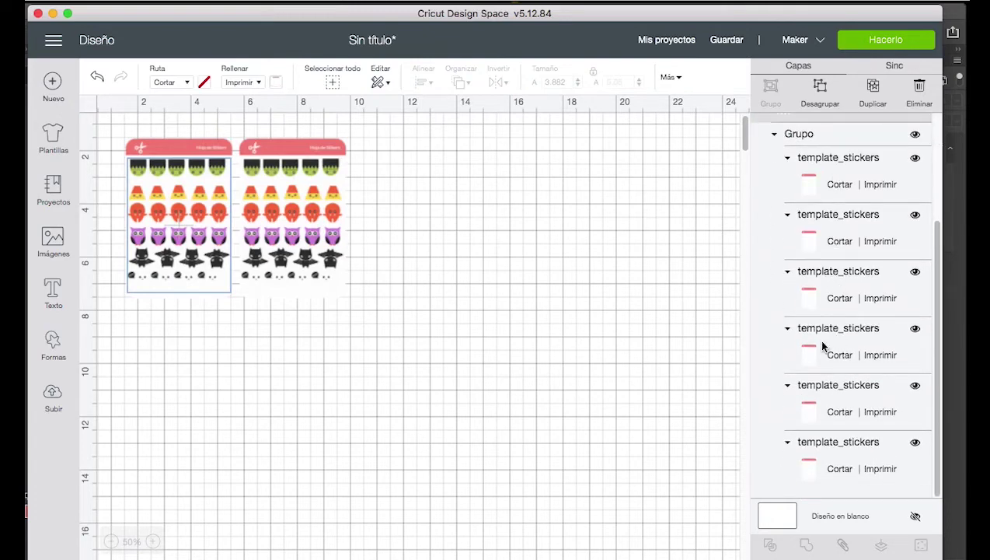
{"action": "scroll", "coordinate": [838, 462], "scroll_direction": "up", "scroll_amount": 5}
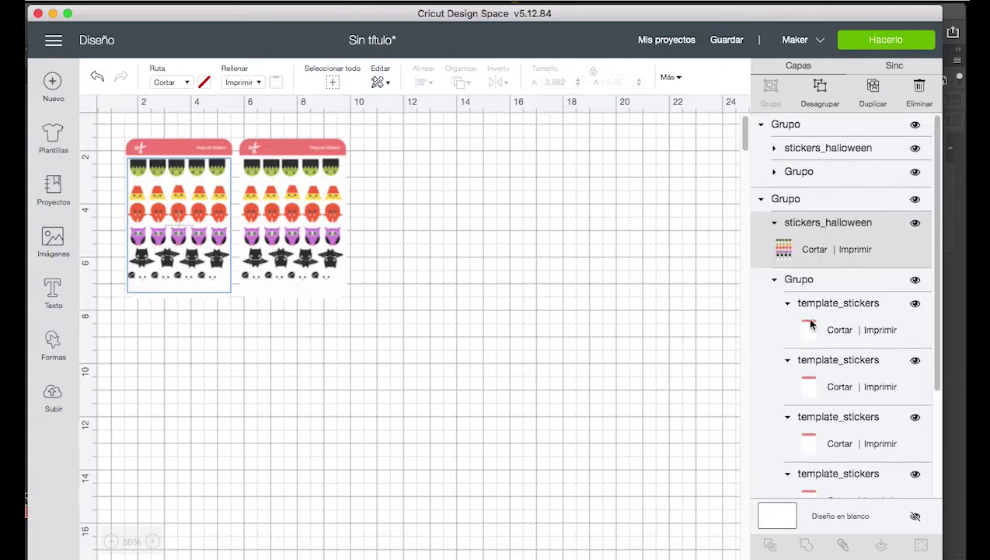
{"action": "left_click", "coordinate": [774, 280]}
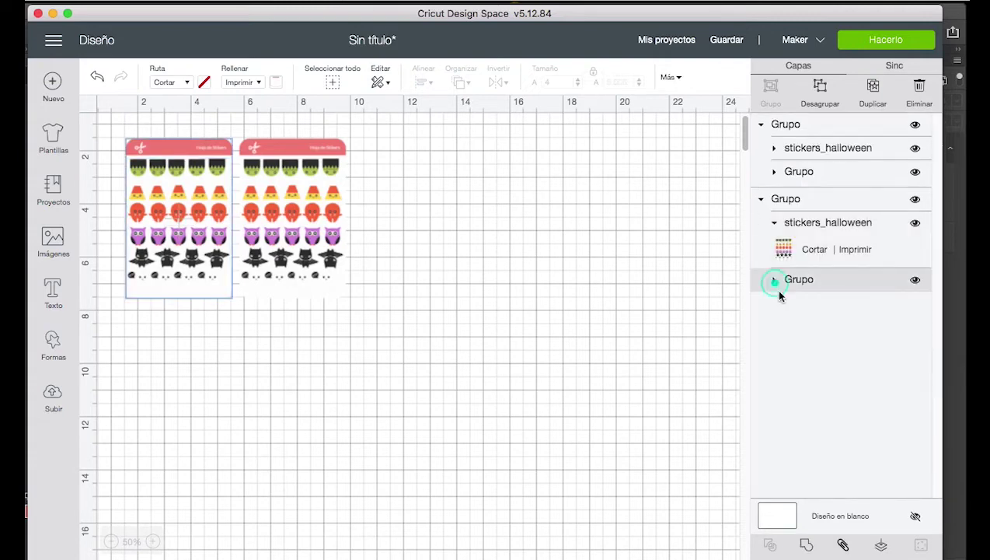
{"action": "left_click", "coordinate": [763, 201]}
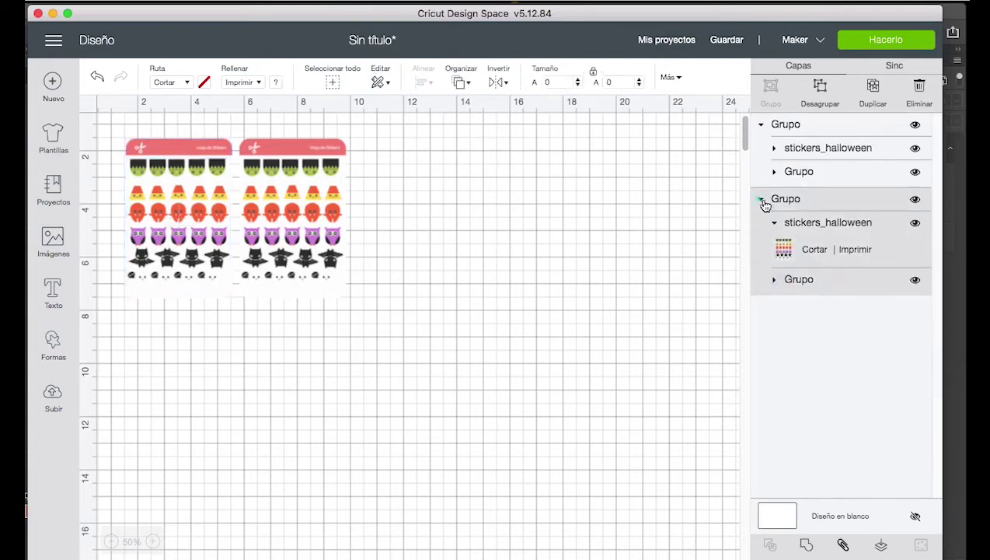
{"action": "left_click", "coordinate": [762, 125]}
{"action": "left_click", "coordinate": [761, 124]}
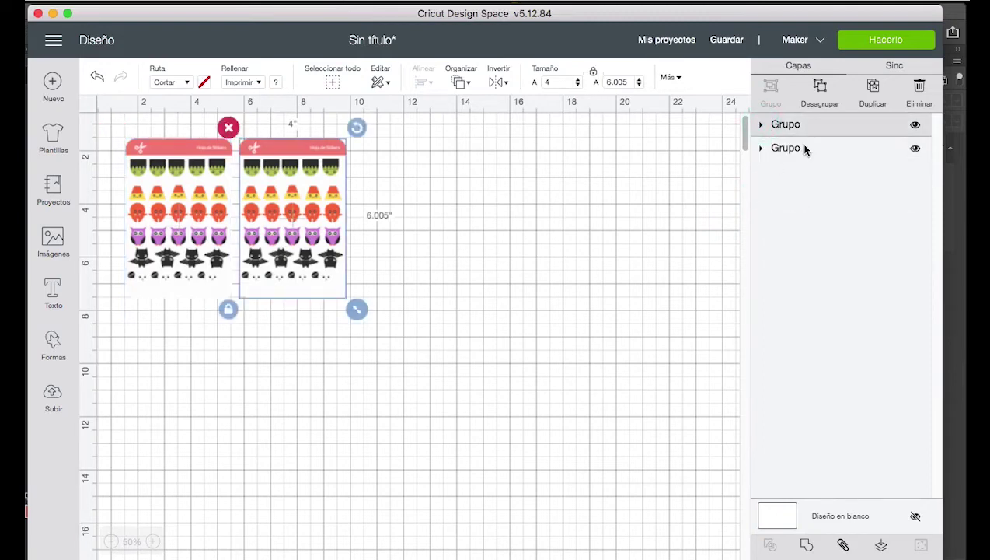
{"action": "left_click", "coordinate": [805, 151], "text": "shift"}
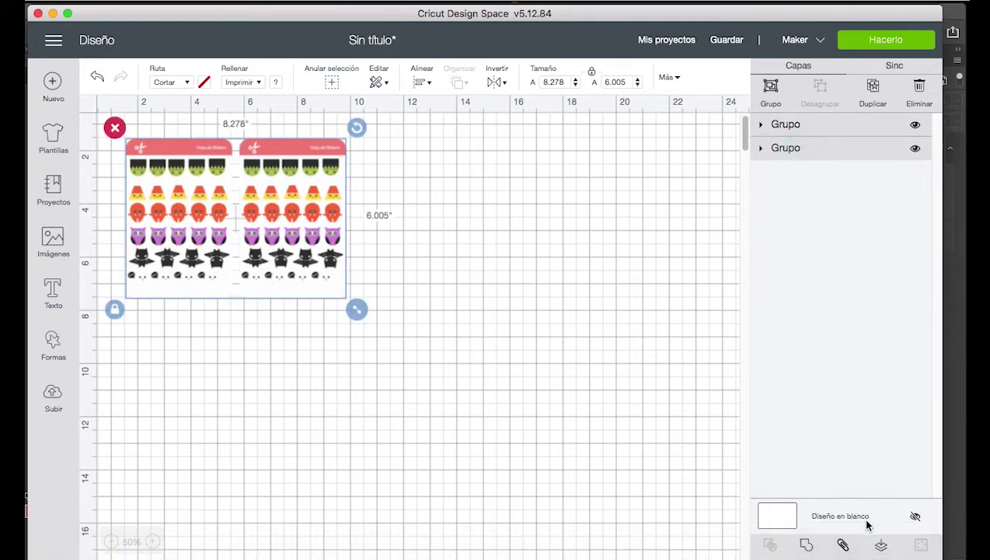
{"action": "left_click", "coordinate": [844, 547]}
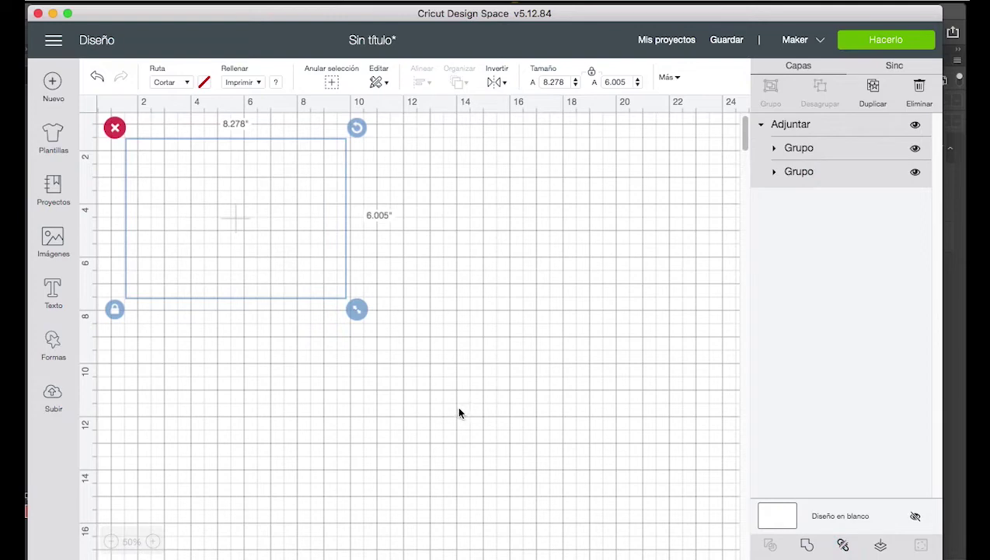
Send the attached sheets to mat preparation and review their placement on the 8.5 x 11 inch Letter page
{"action": "left_click", "coordinate": [882, 41]}
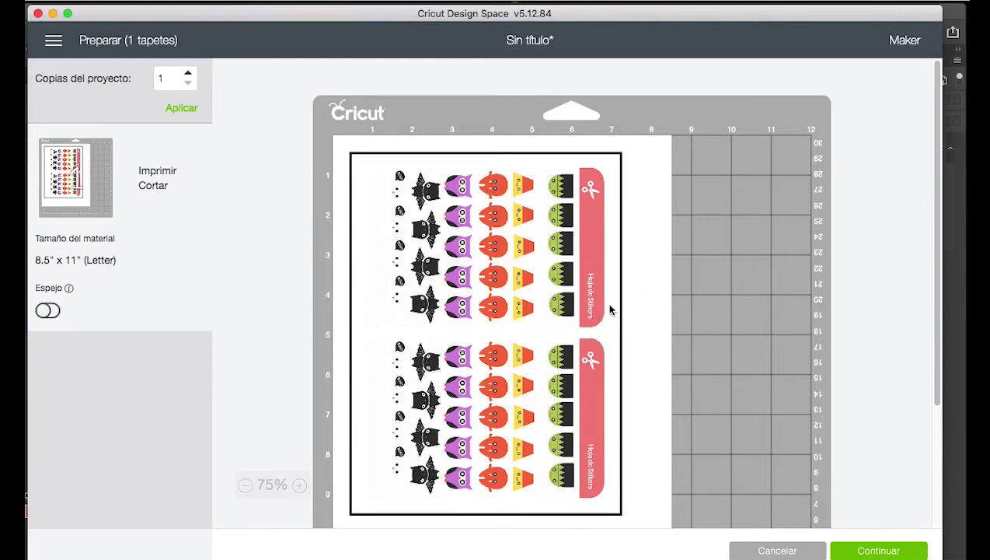
{"action": "scroll", "coordinate": [610, 309], "scroll_direction": "down", "scroll_amount": 5}
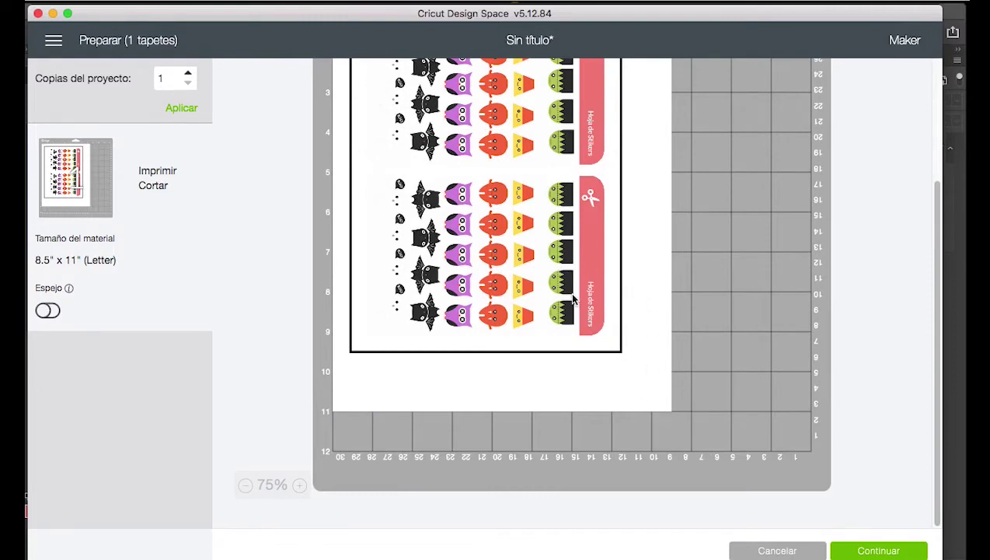
{"action": "left_click_drag", "start_coordinate": [937, 321], "coordinate": [944, 247]}
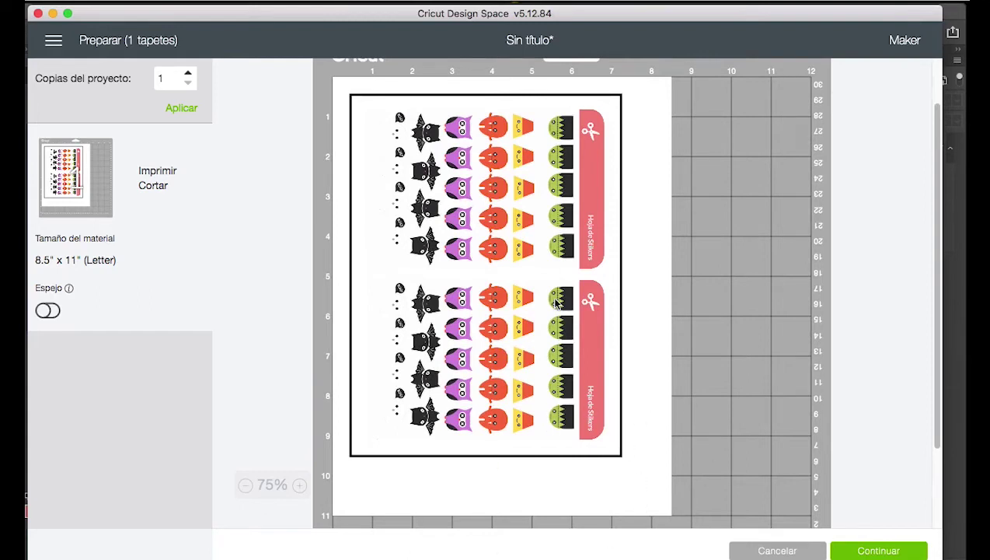
Continue to the print stage, open the print setup and turn off the added margin
{"action": "left_click", "coordinate": [867, 553]}
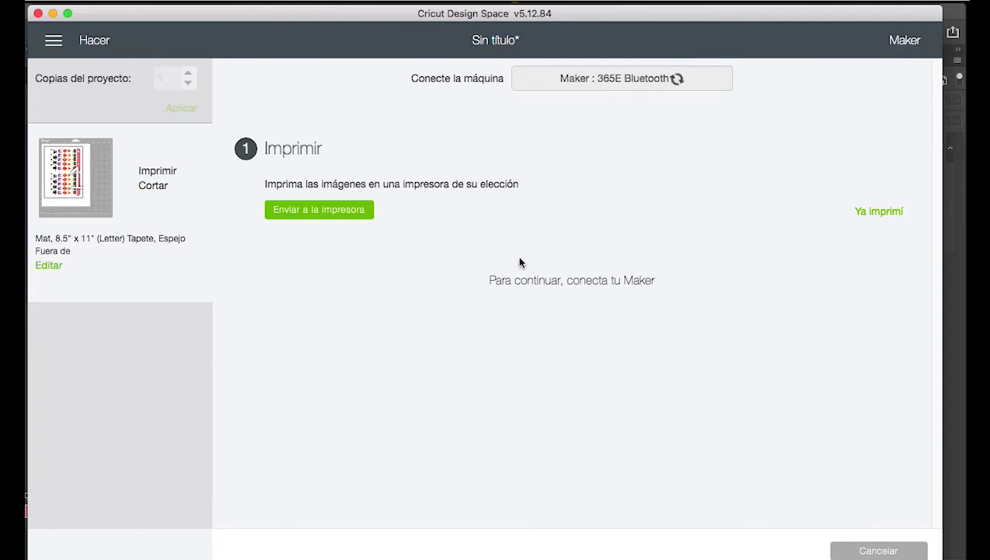
{"action": "left_click", "coordinate": [308, 211]}
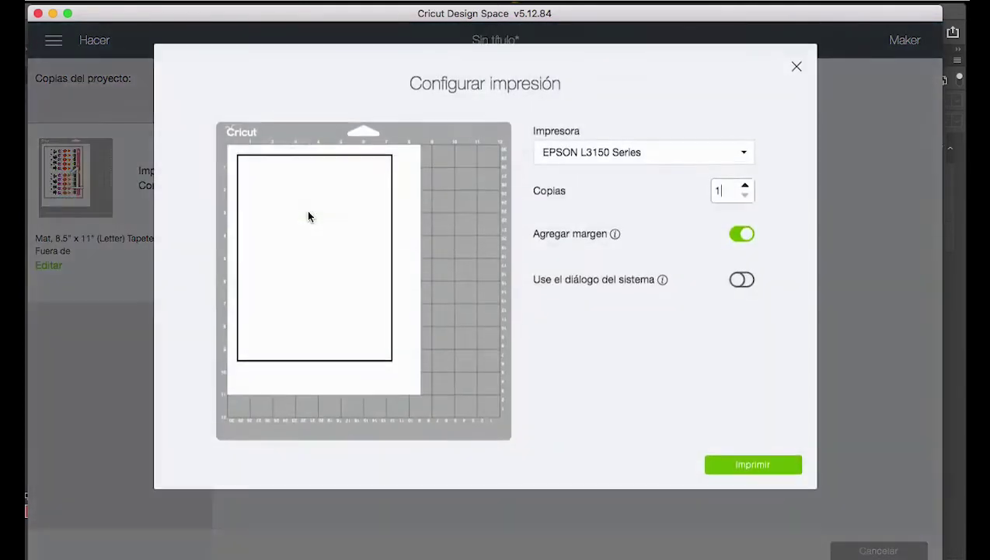
{"action": "left_click", "coordinate": [735, 238]}
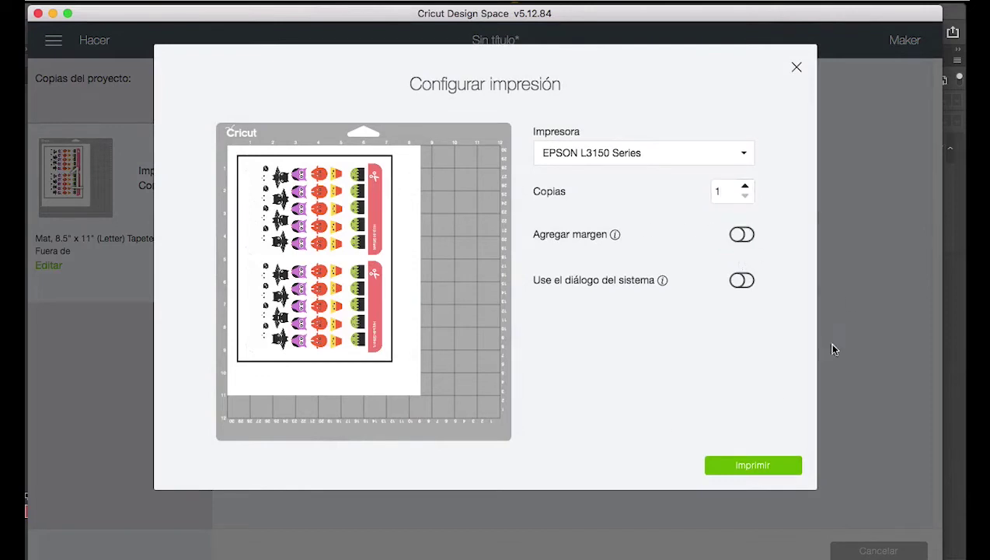
Try the system print dialog option, switch it back off and print one copy on the EPSON L3150 Series
{"action": "left_click", "coordinate": [744, 281]}
{"action": "left_click", "coordinate": [744, 281]}
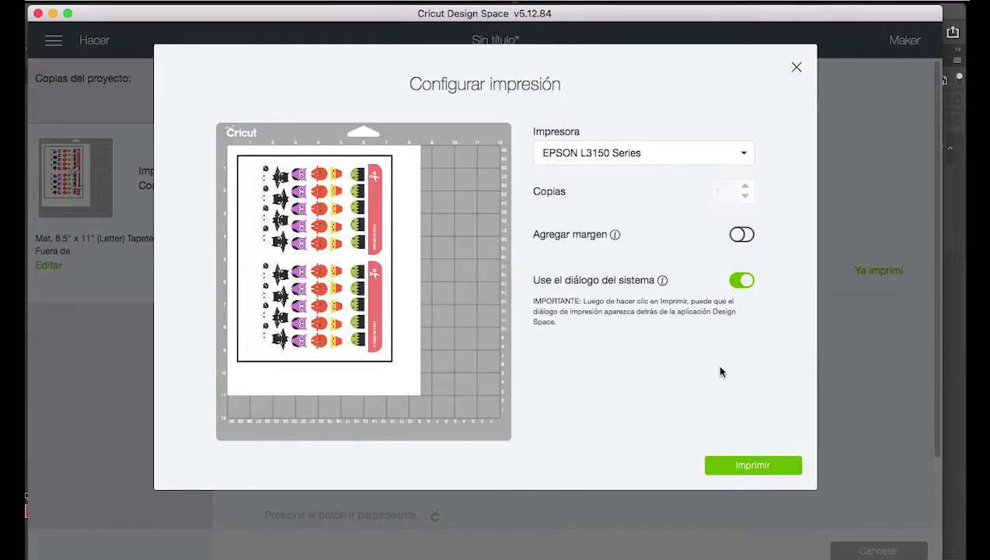
{"action": "left_click", "coordinate": [737, 283]}
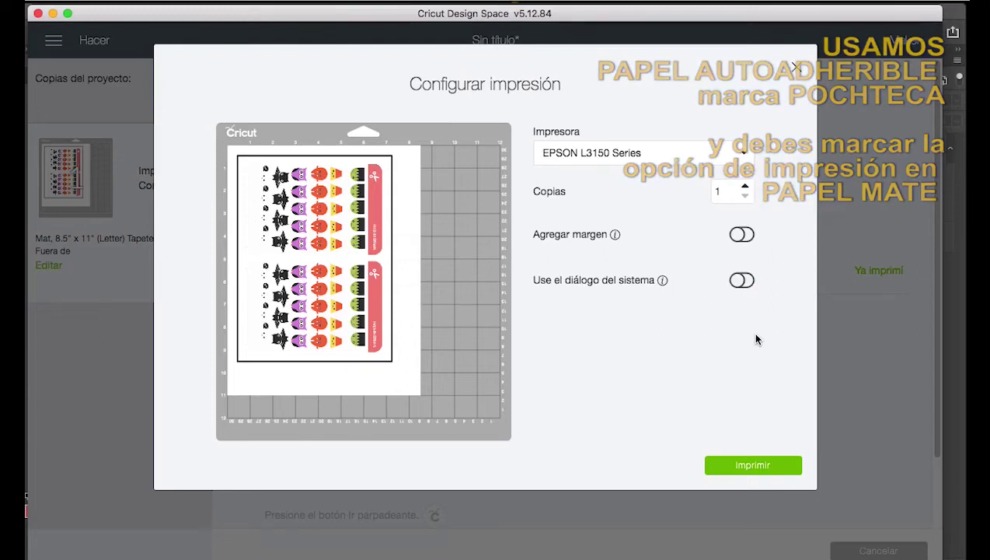
{"action": "left_click", "coordinate": [731, 466]}
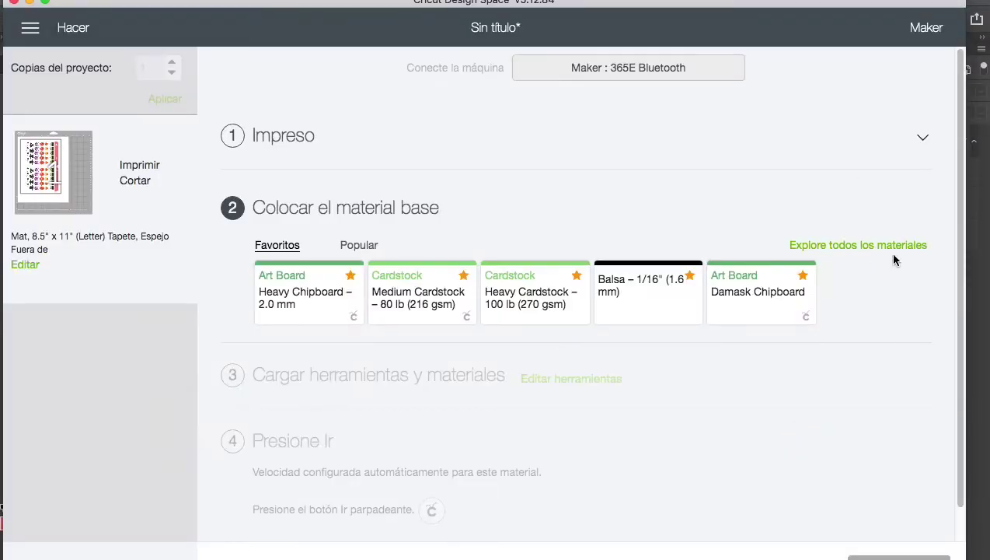
Search all materials for "washi" and choose Washi Sheet as the base material
{"action": "left_click", "coordinate": [892, 247]}
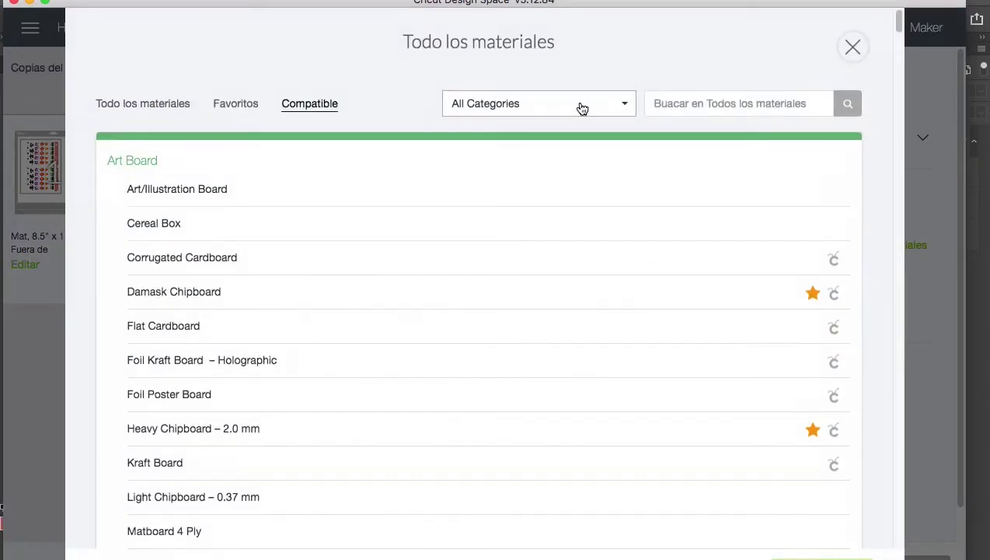
{"action": "left_click", "coordinate": [693, 103]}
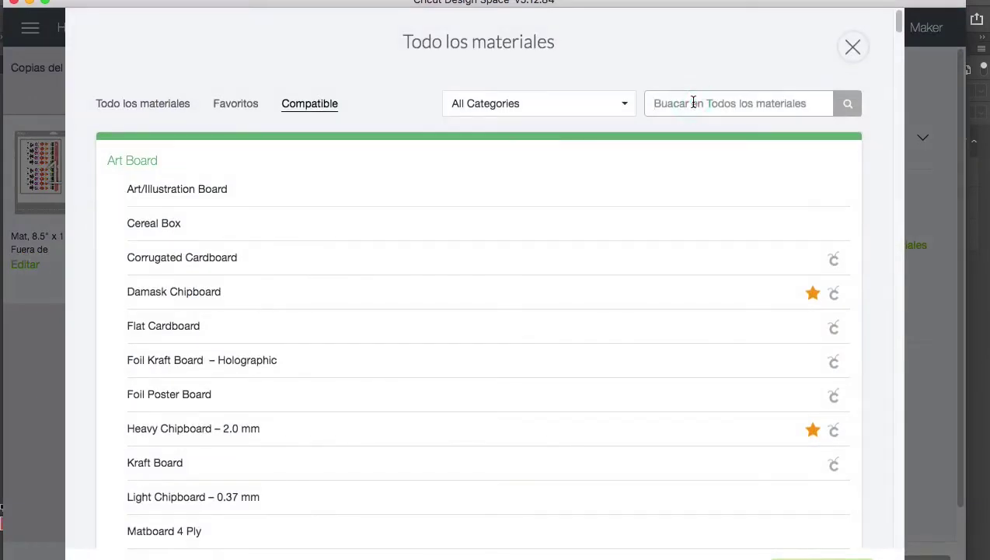
{"action": "type", "text": "washi"}
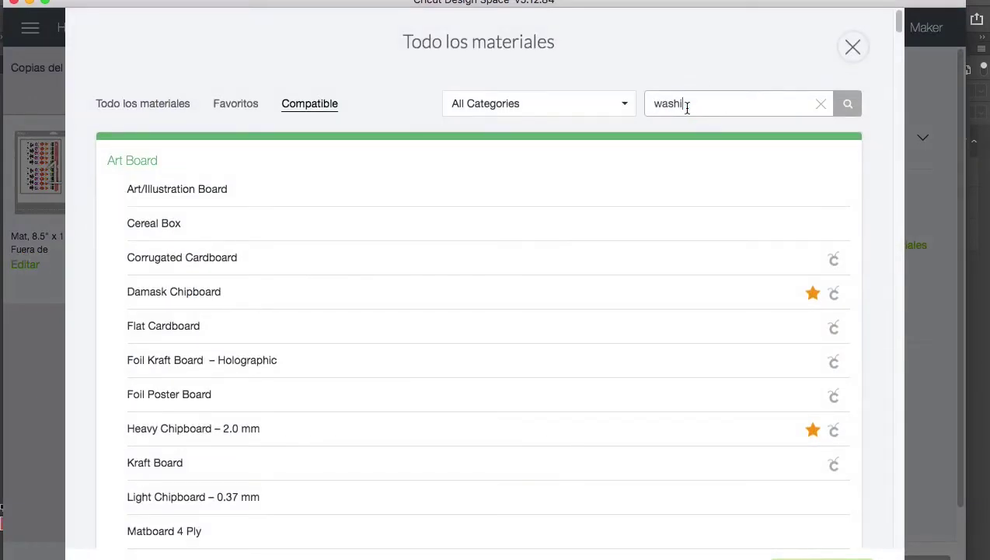
{"action": "left_click", "coordinate": [848, 106]}
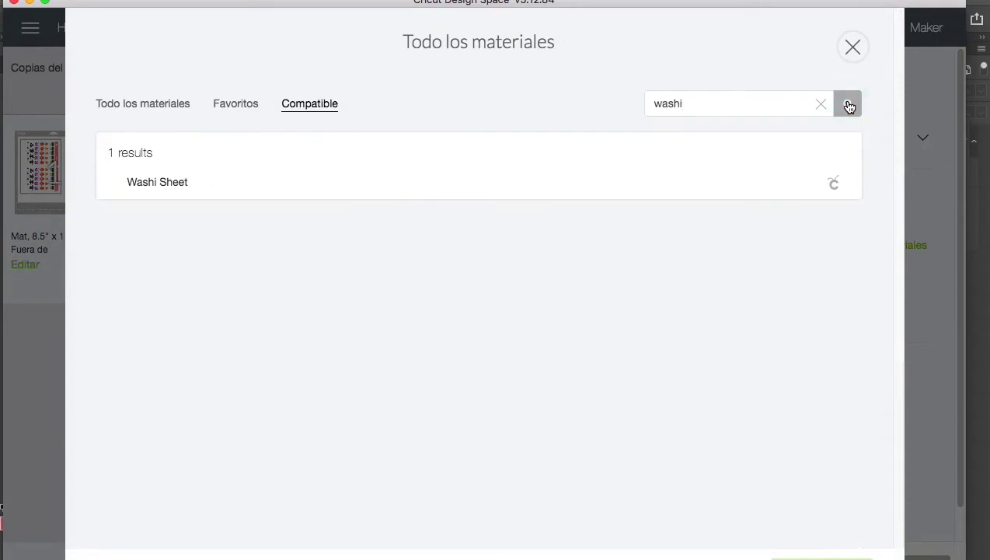
{"action": "left_click", "coordinate": [179, 182]}
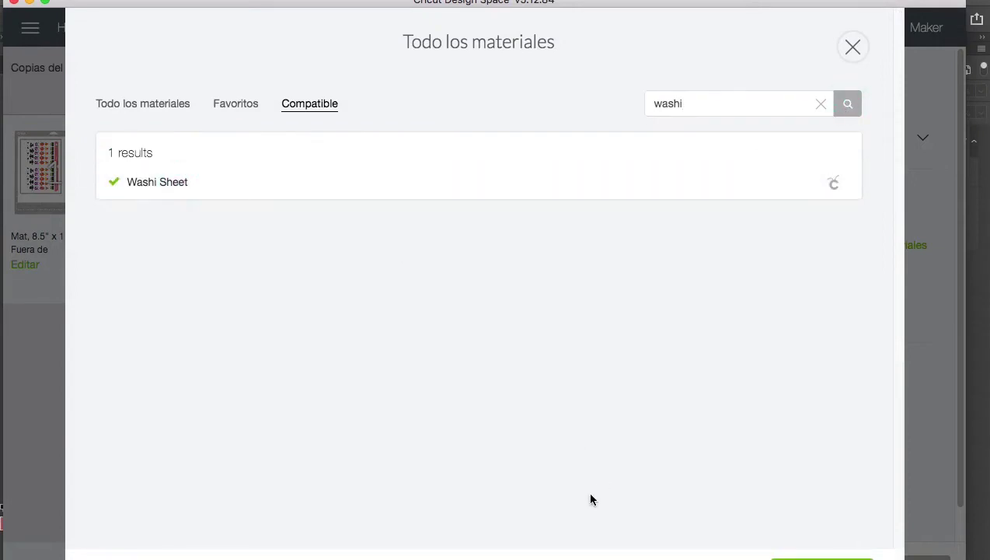